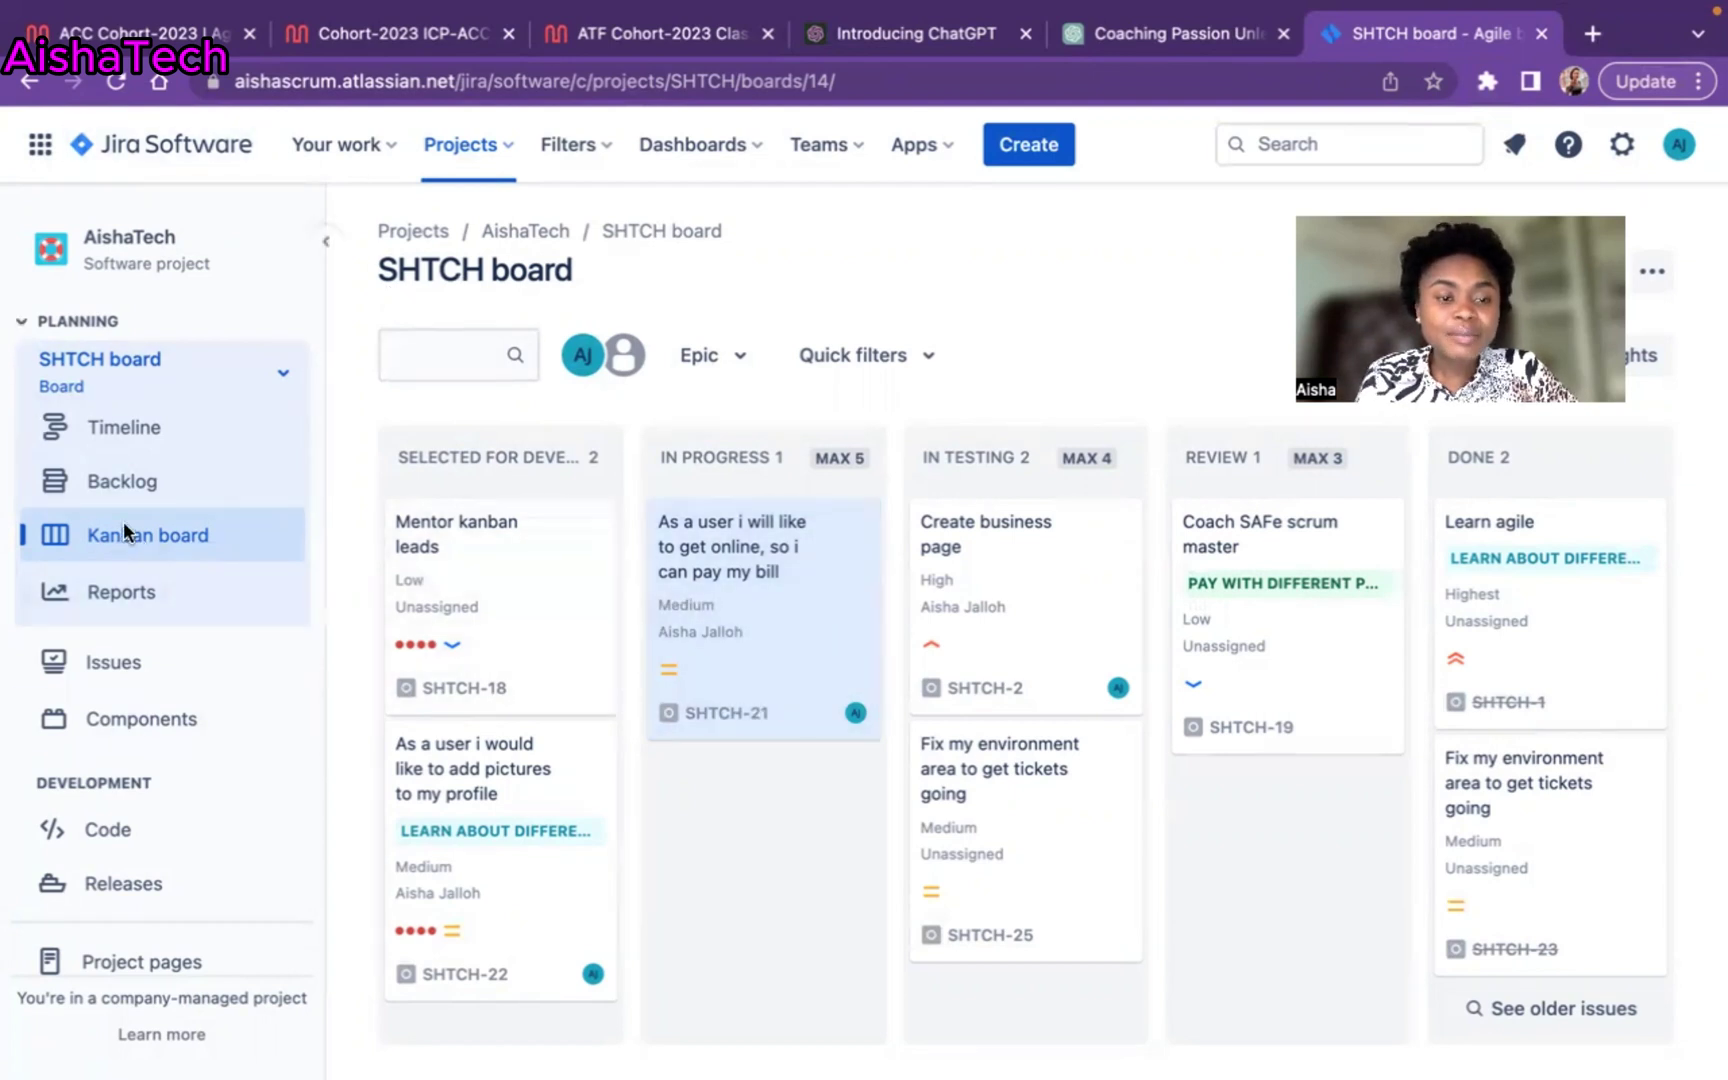
Look over the SHTCH board's backlog and return to the Kanban board to review its columns.
click(104, 477)
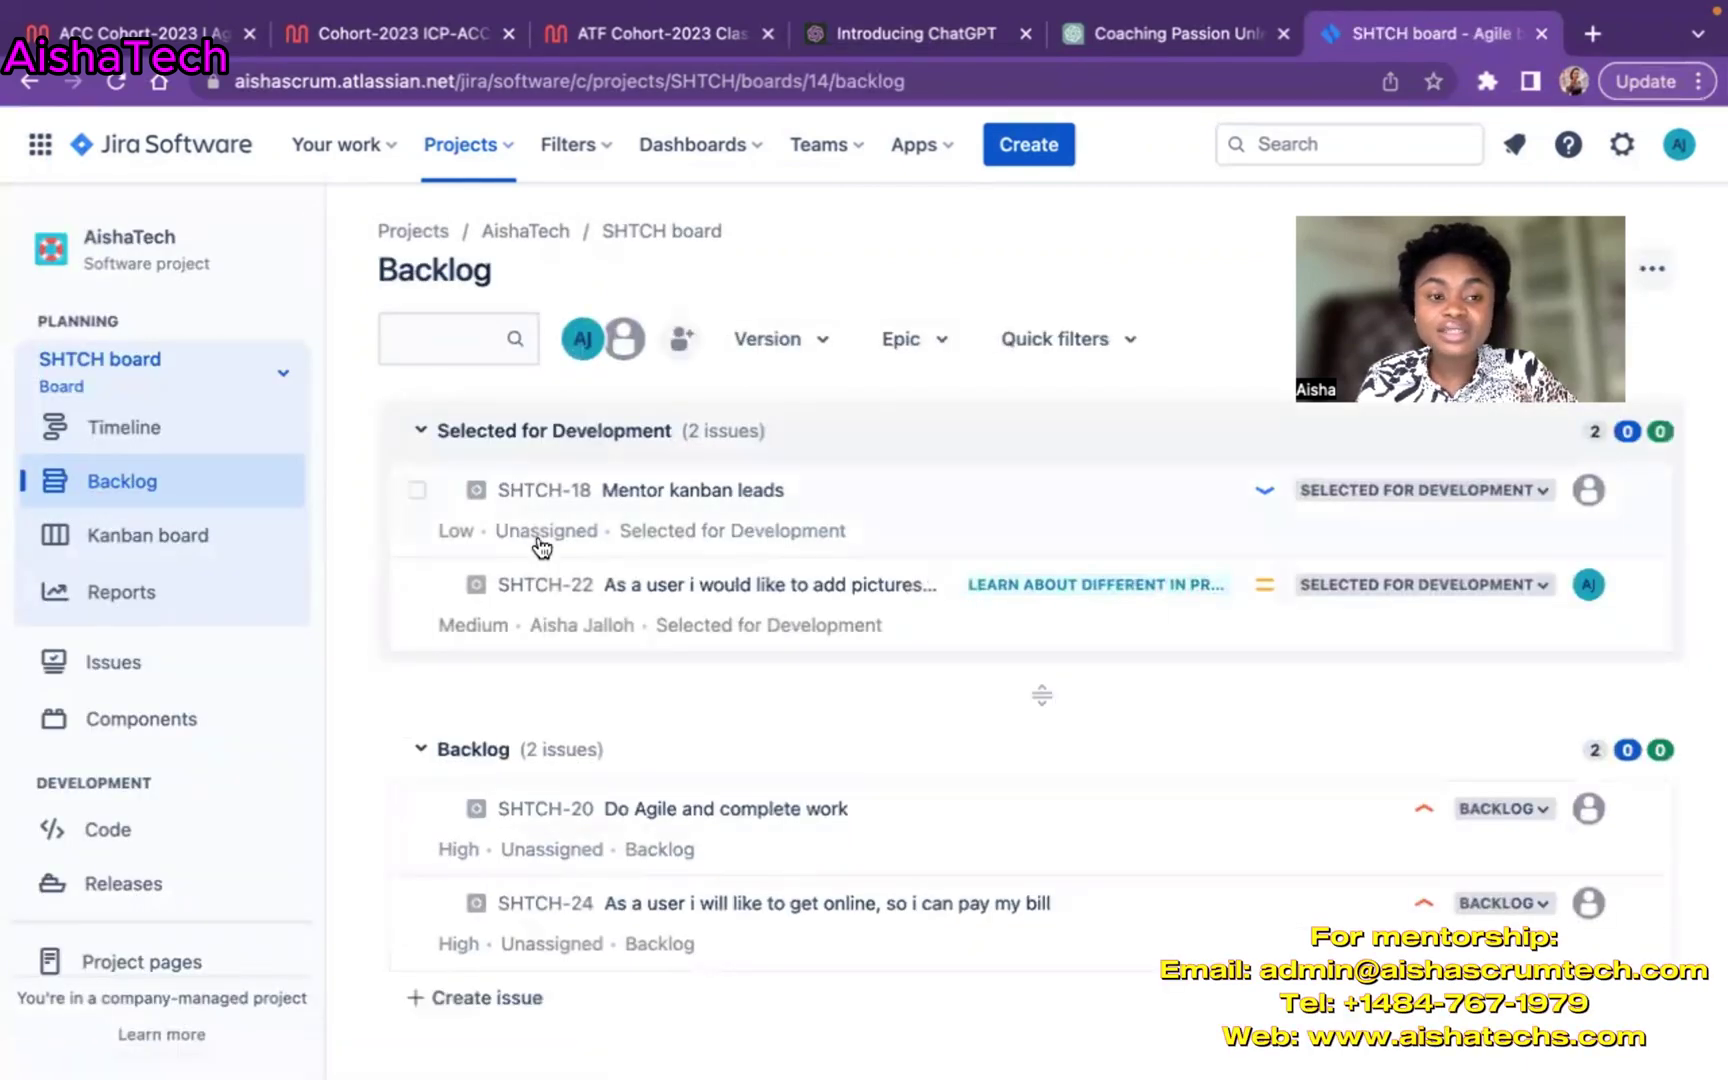
click(128, 538)
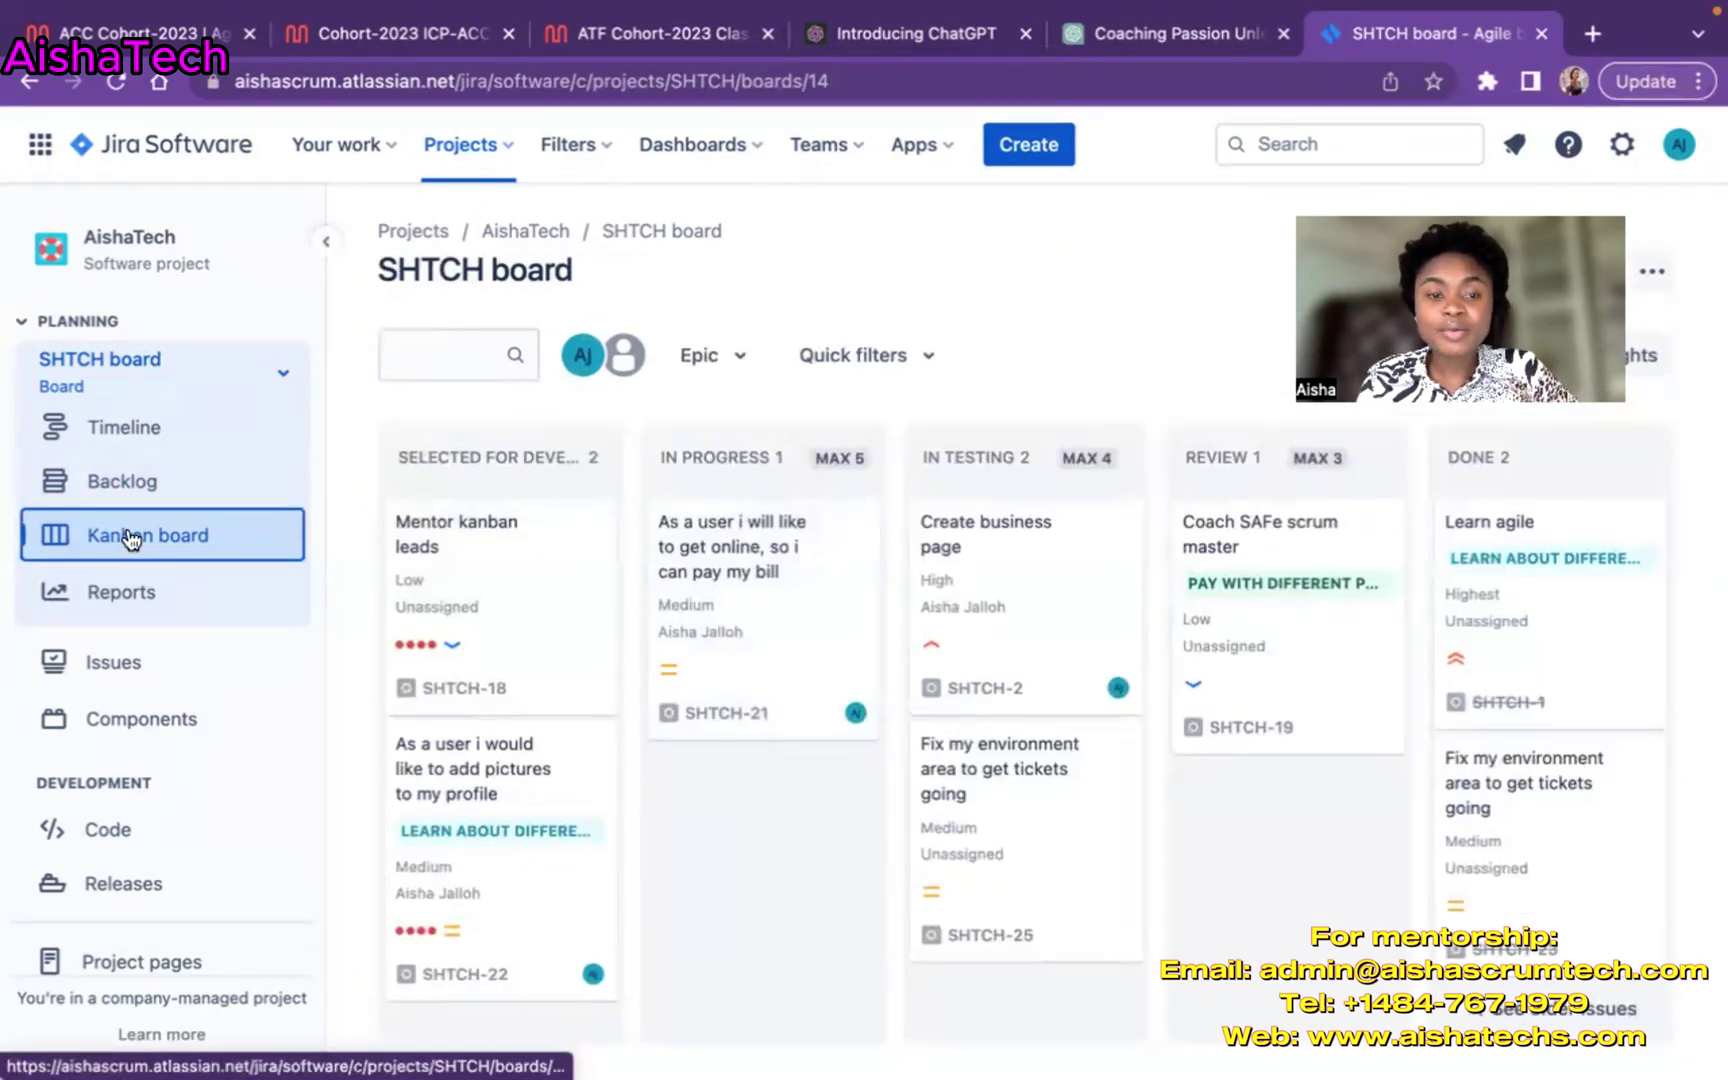
scroll(828, 958, down, 1)
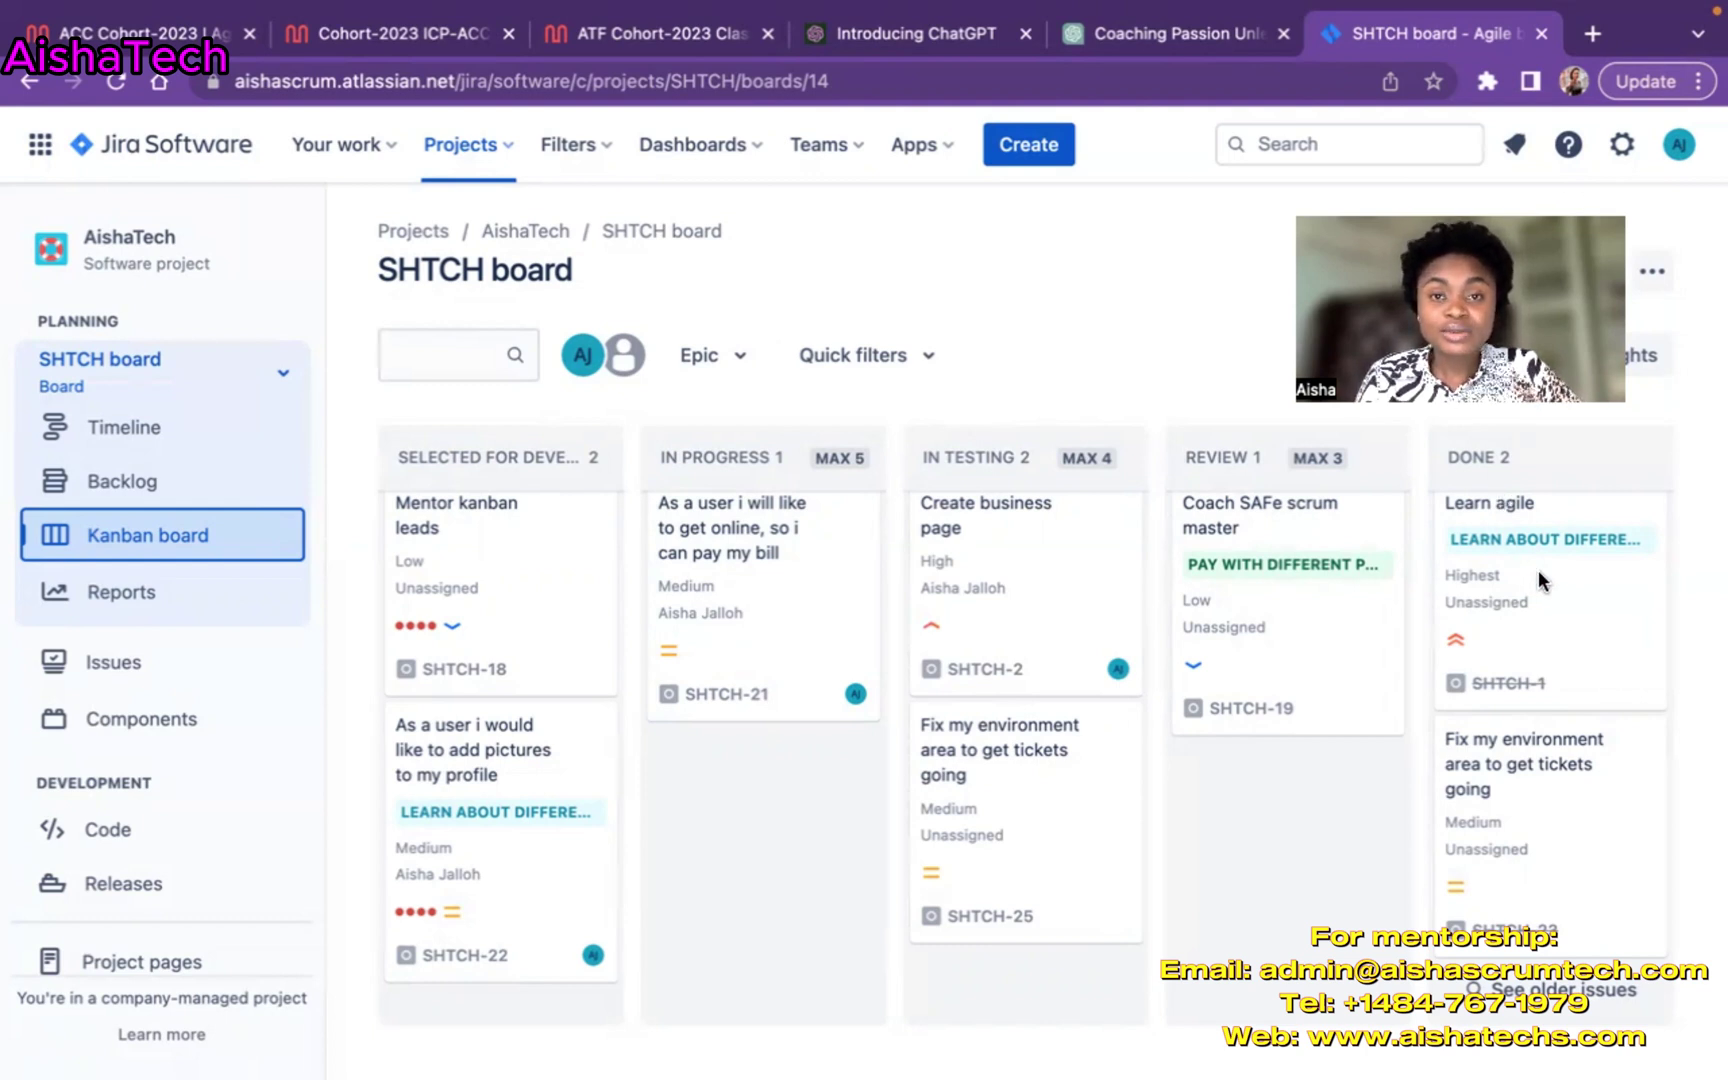
Open the SHTCH board's swimlane settings and base the swimlanes on Queries.
click(1653, 272)
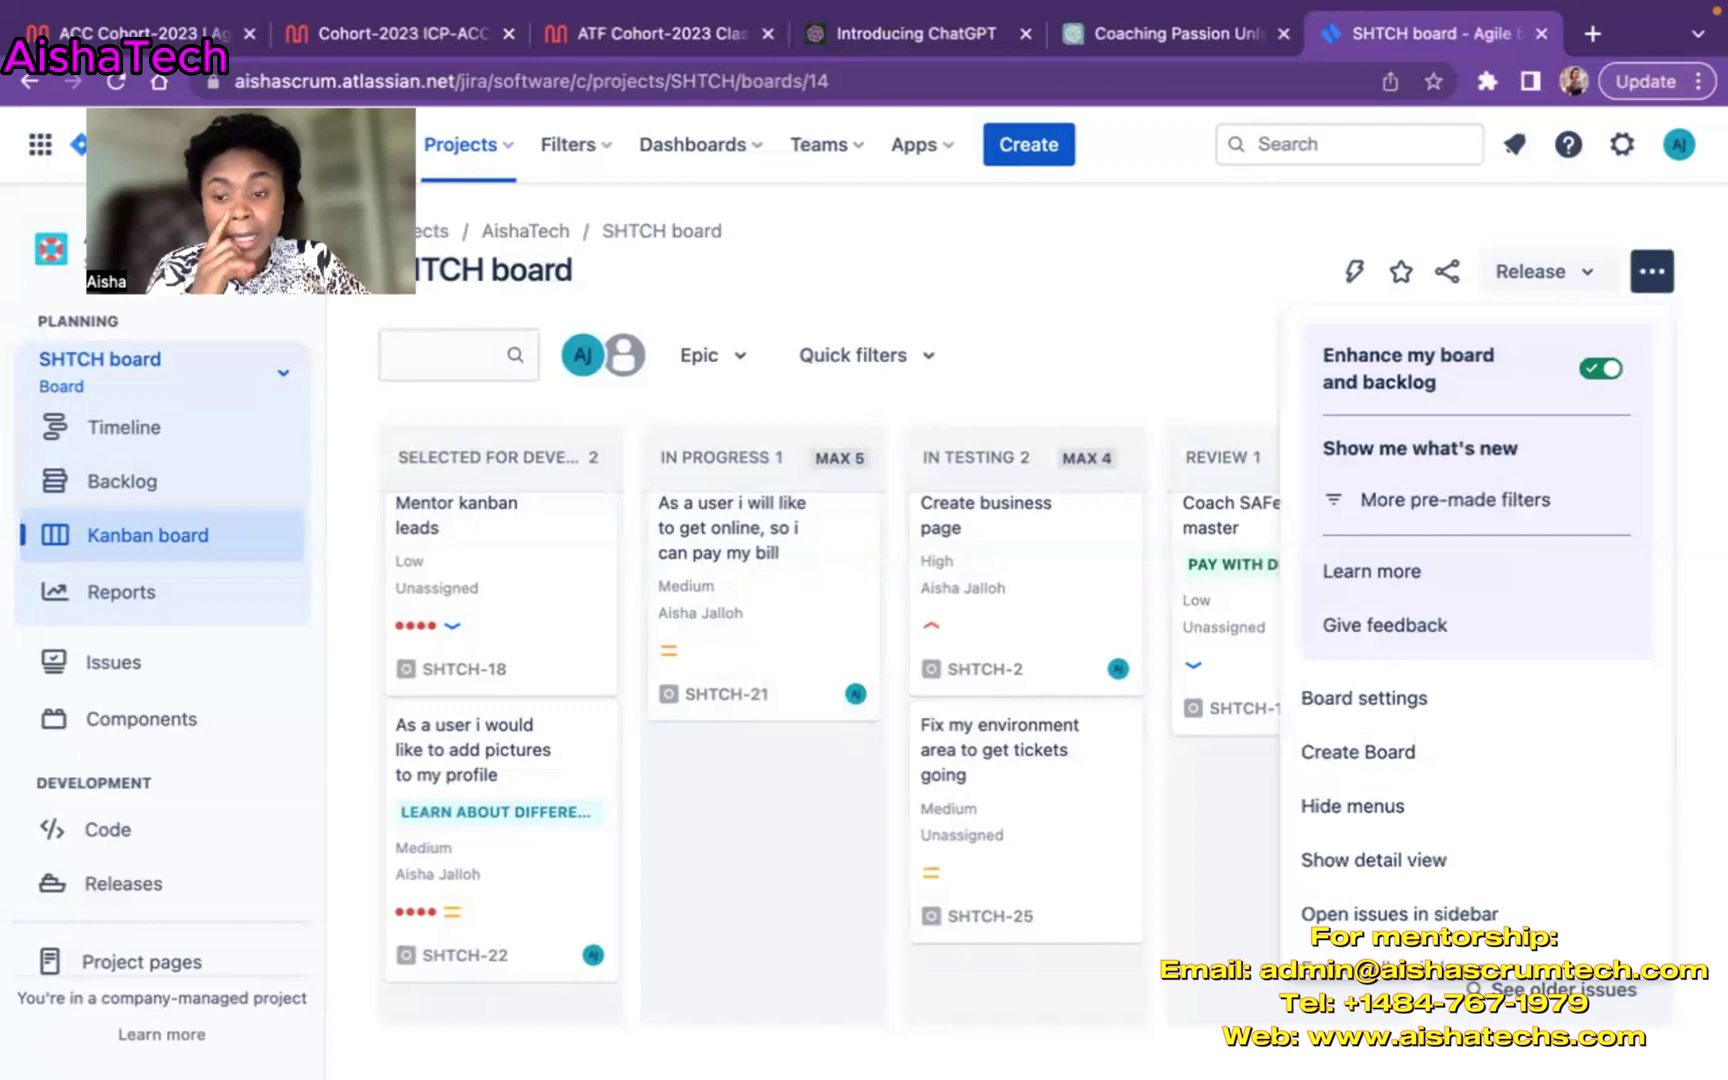
click(1368, 700)
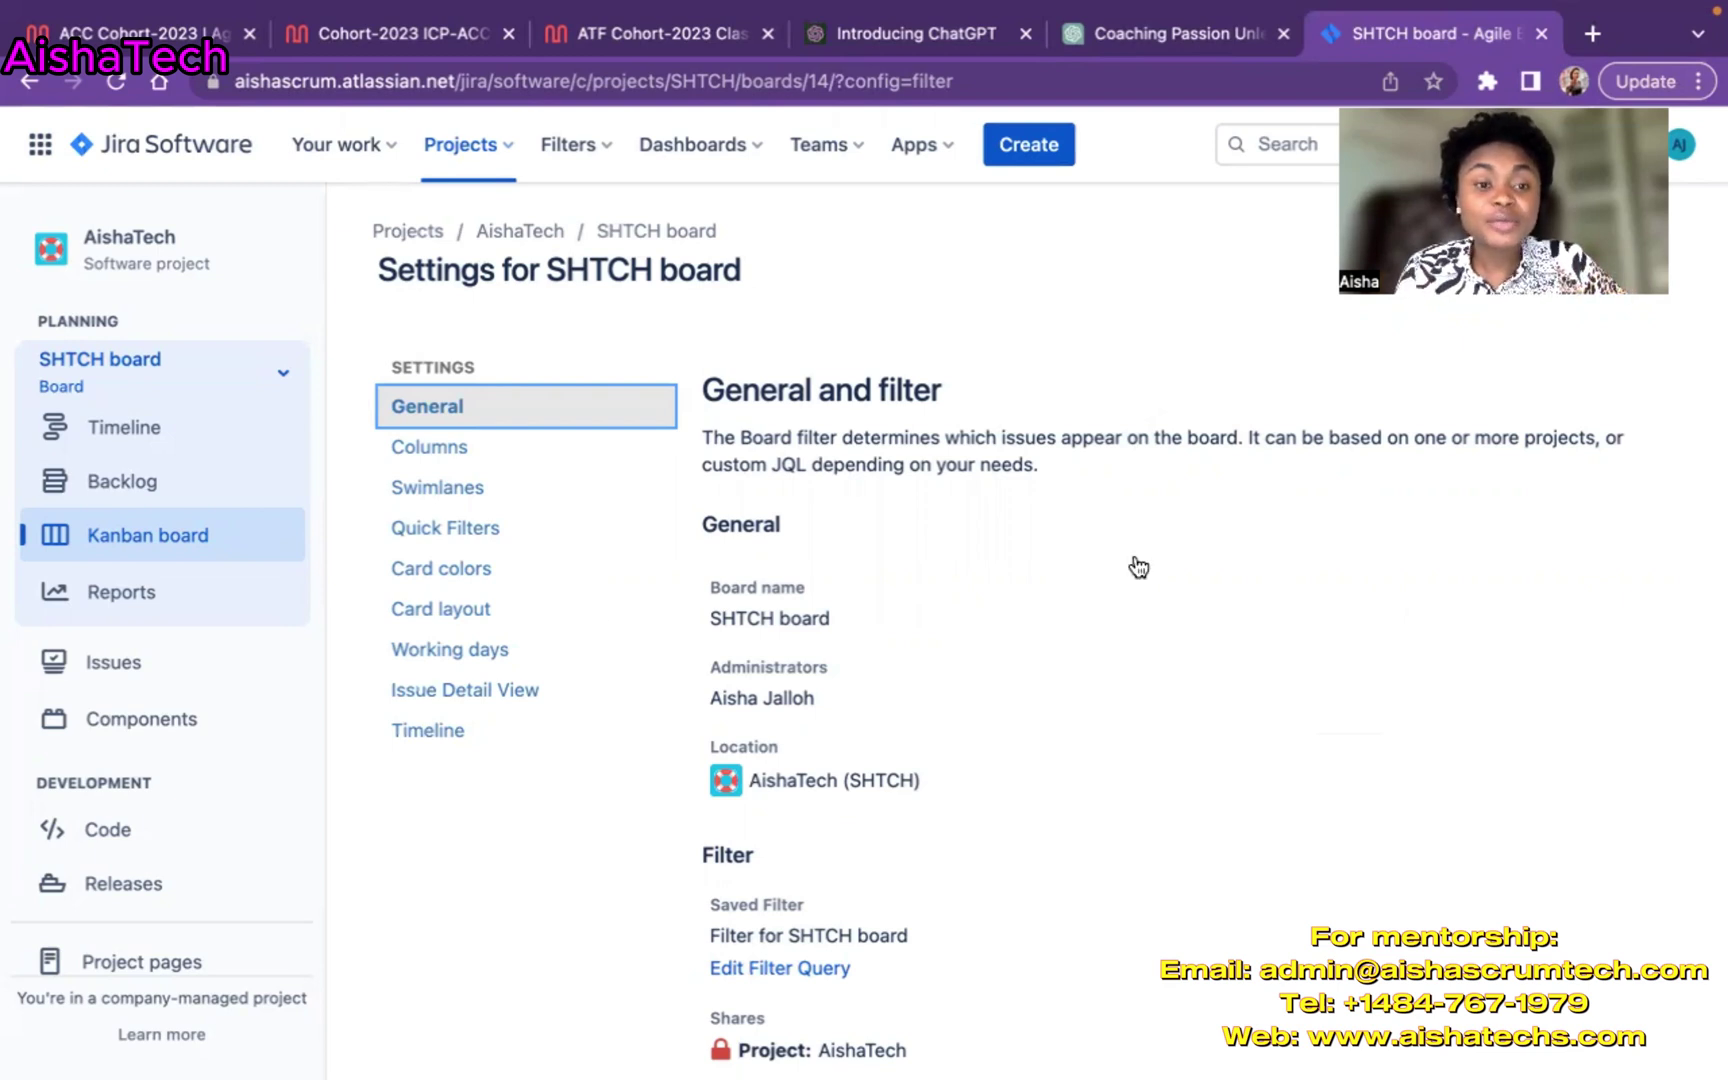
click(436, 492)
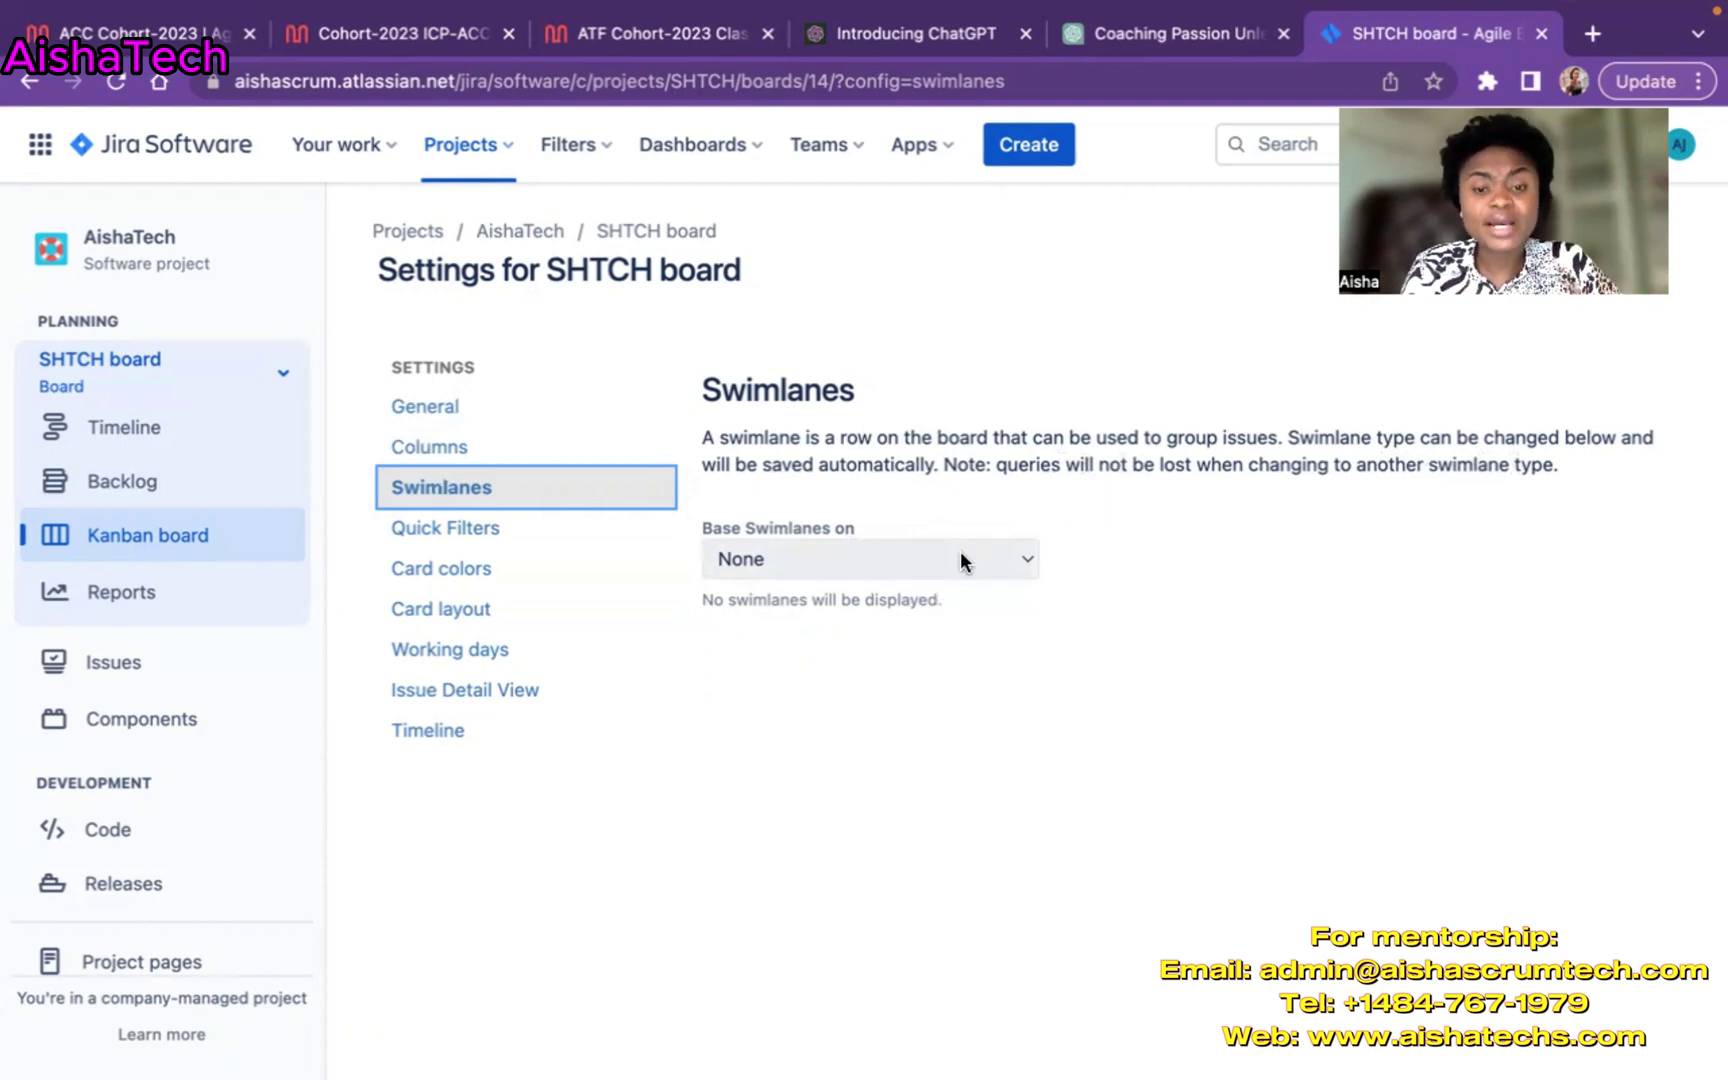
click(1025, 562)
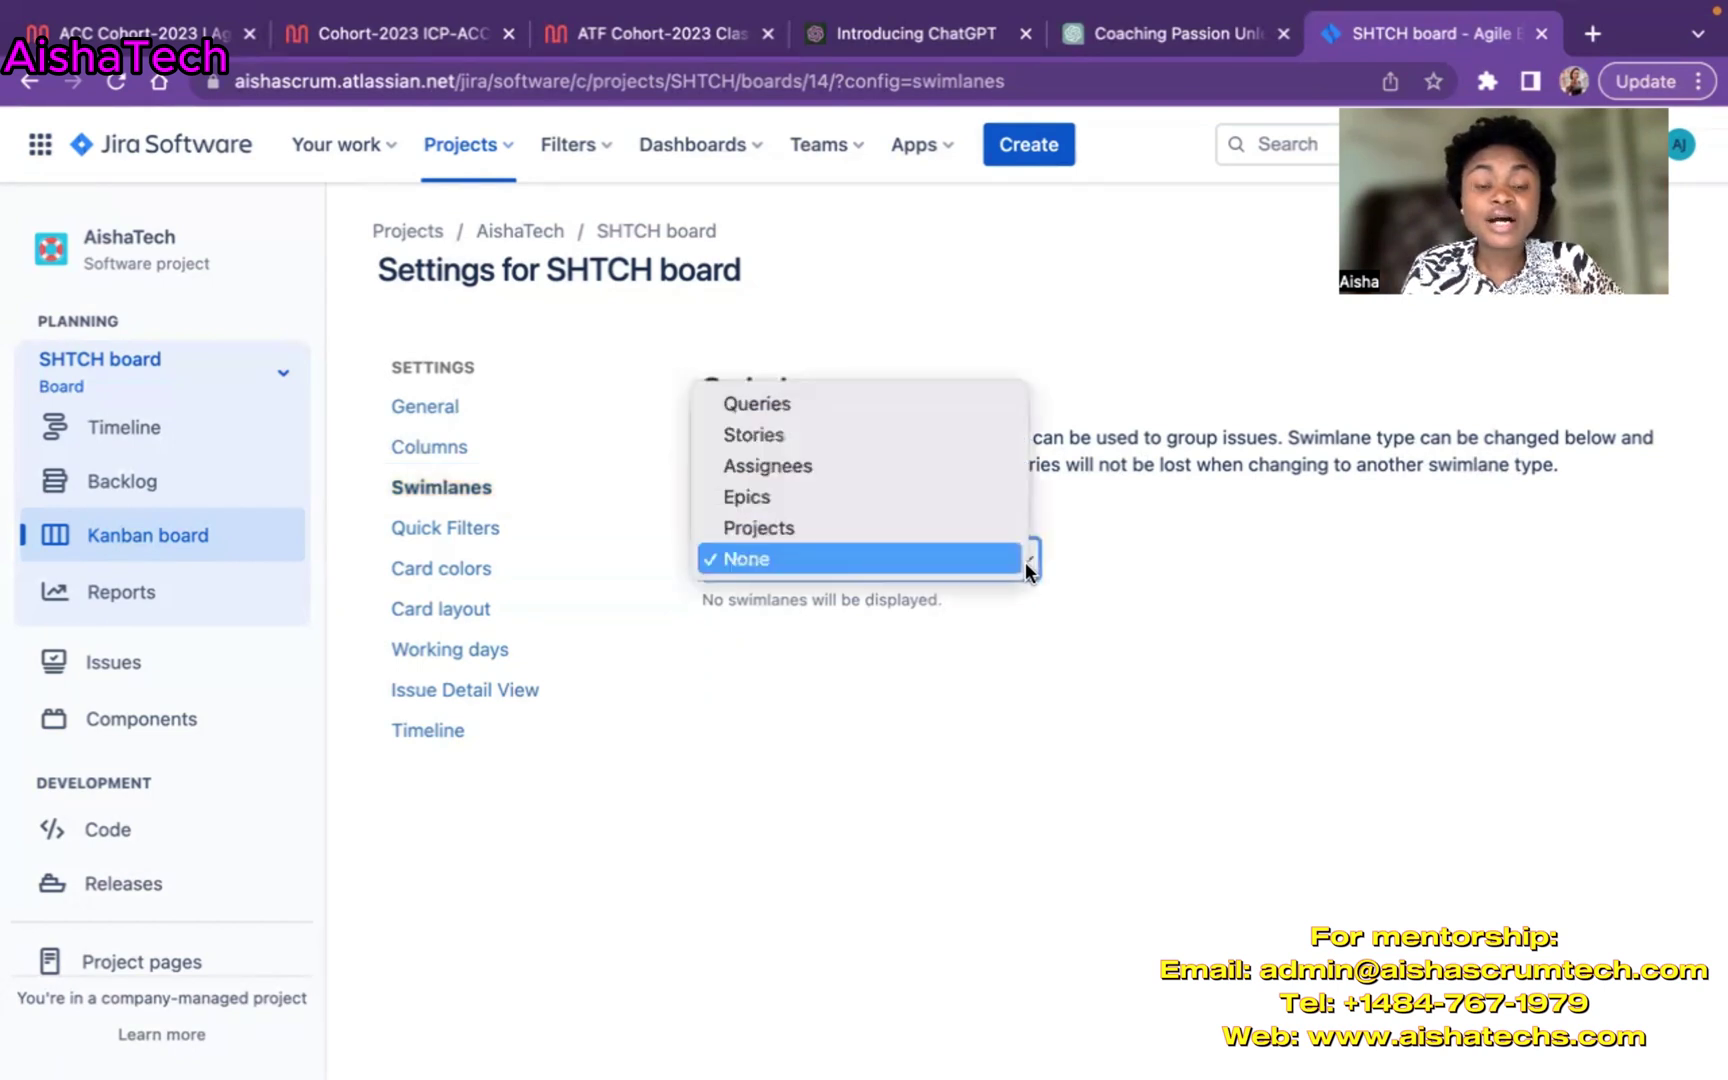
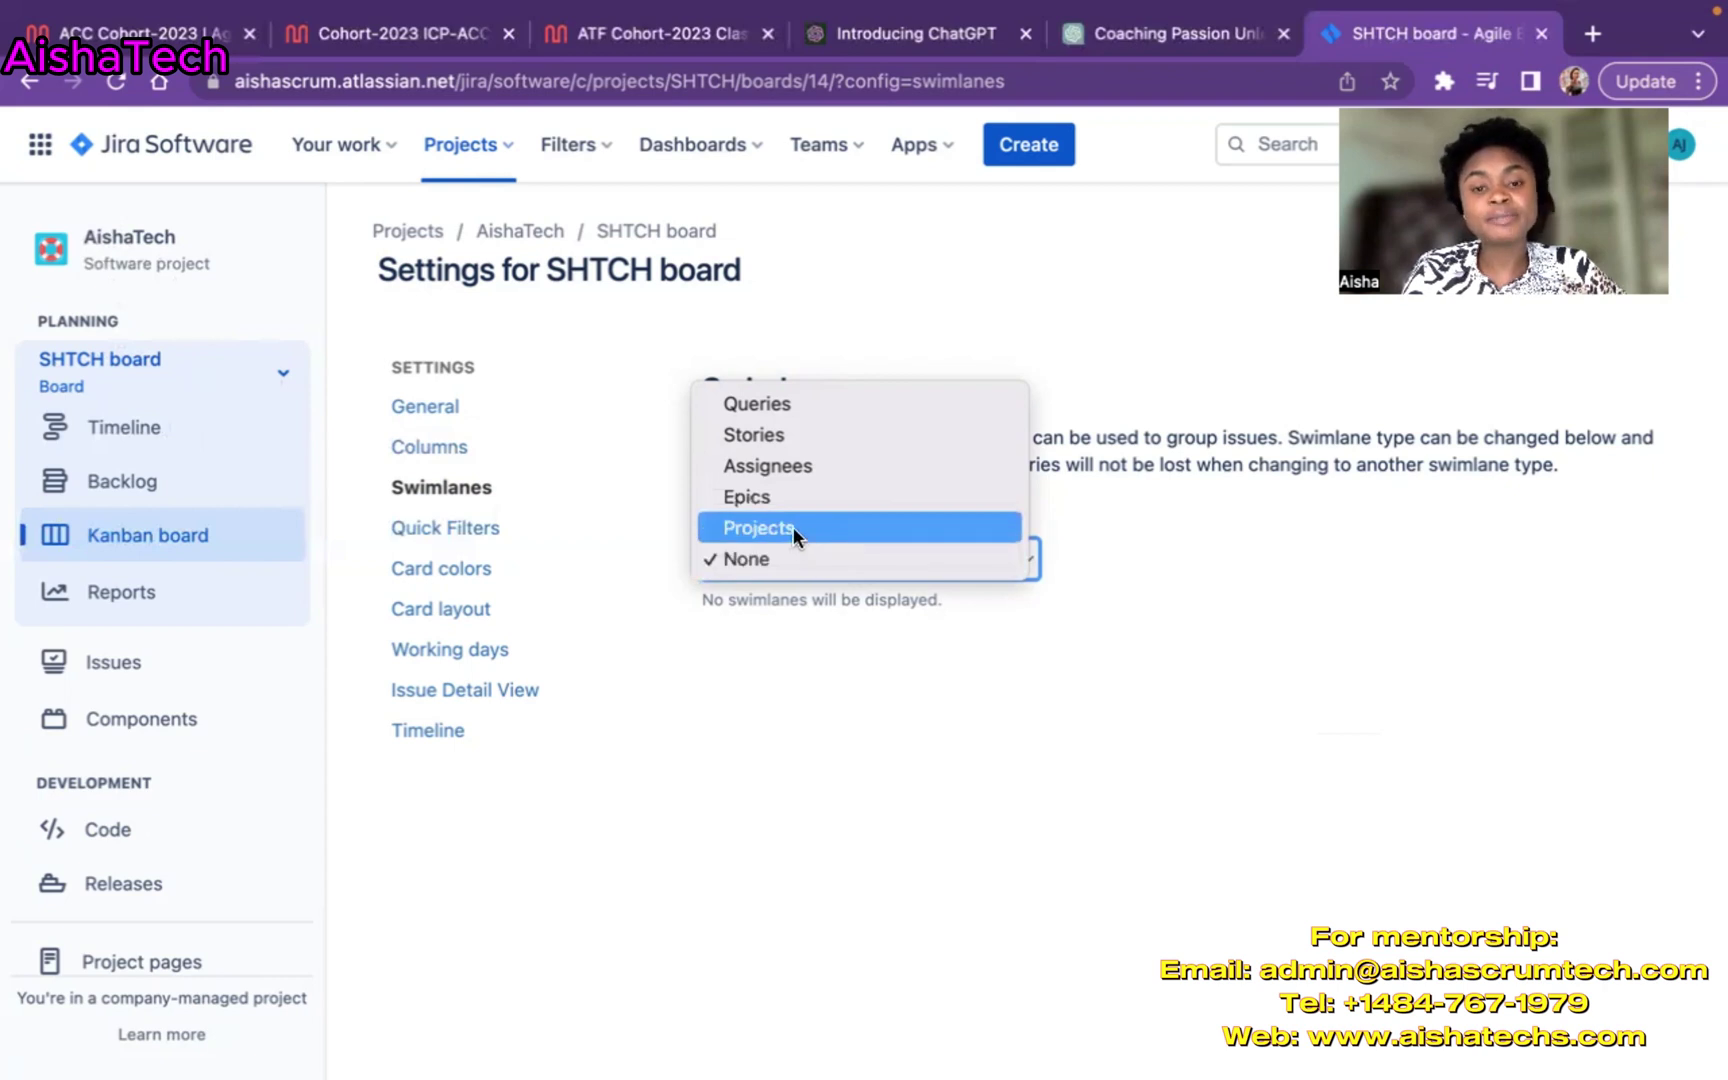
click(773, 403)
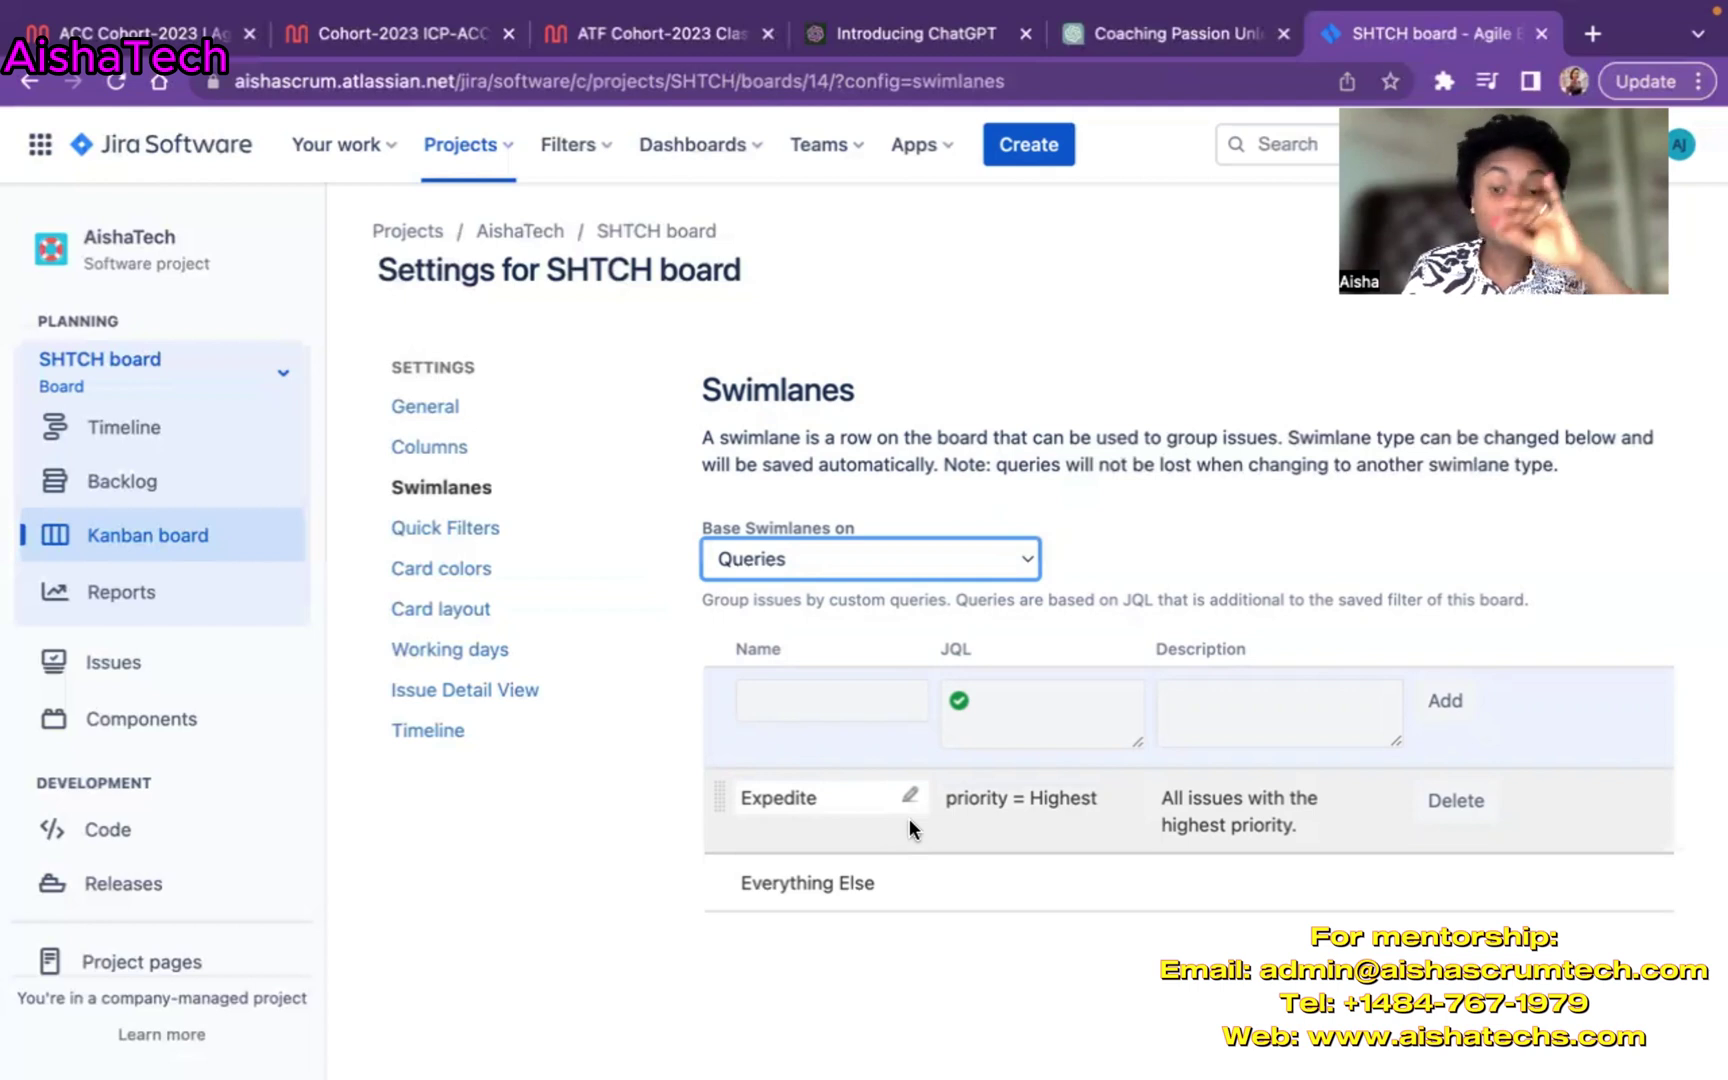
Add a swimlane query named Label with the JQL "labels = PI2".
click(778, 707)
text(Label)
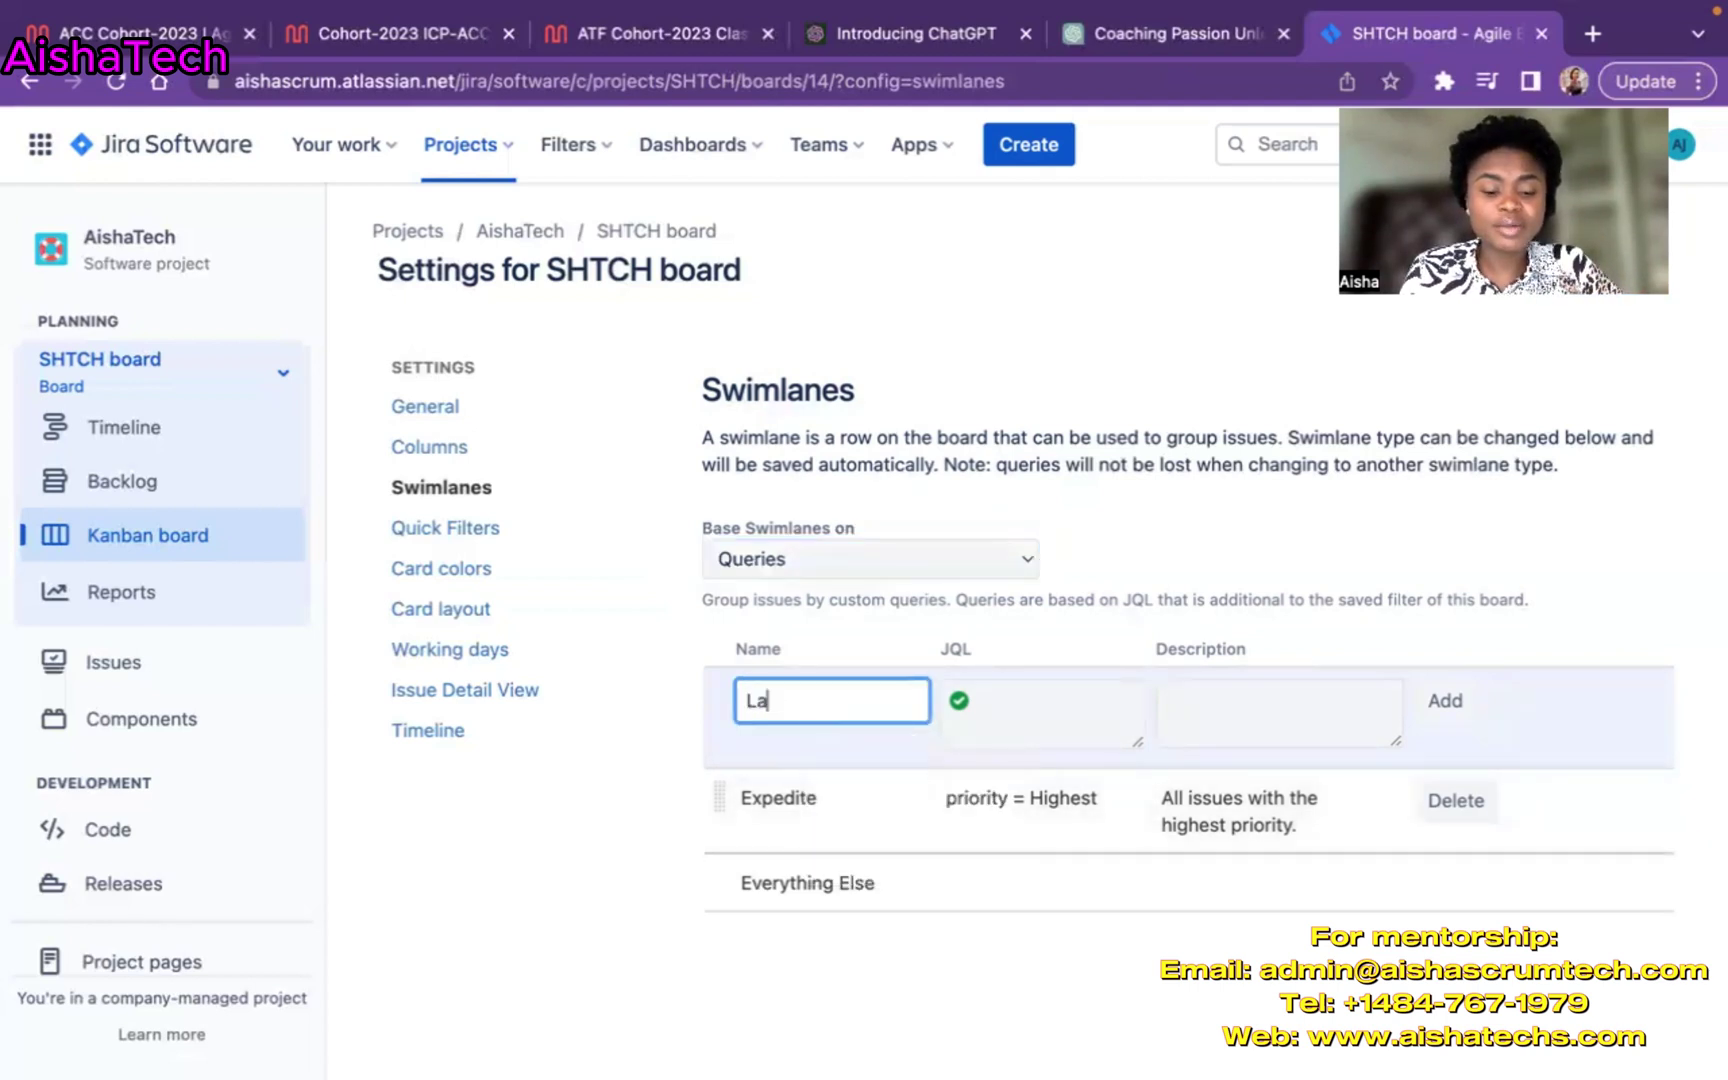
click(1029, 706)
text(lab)
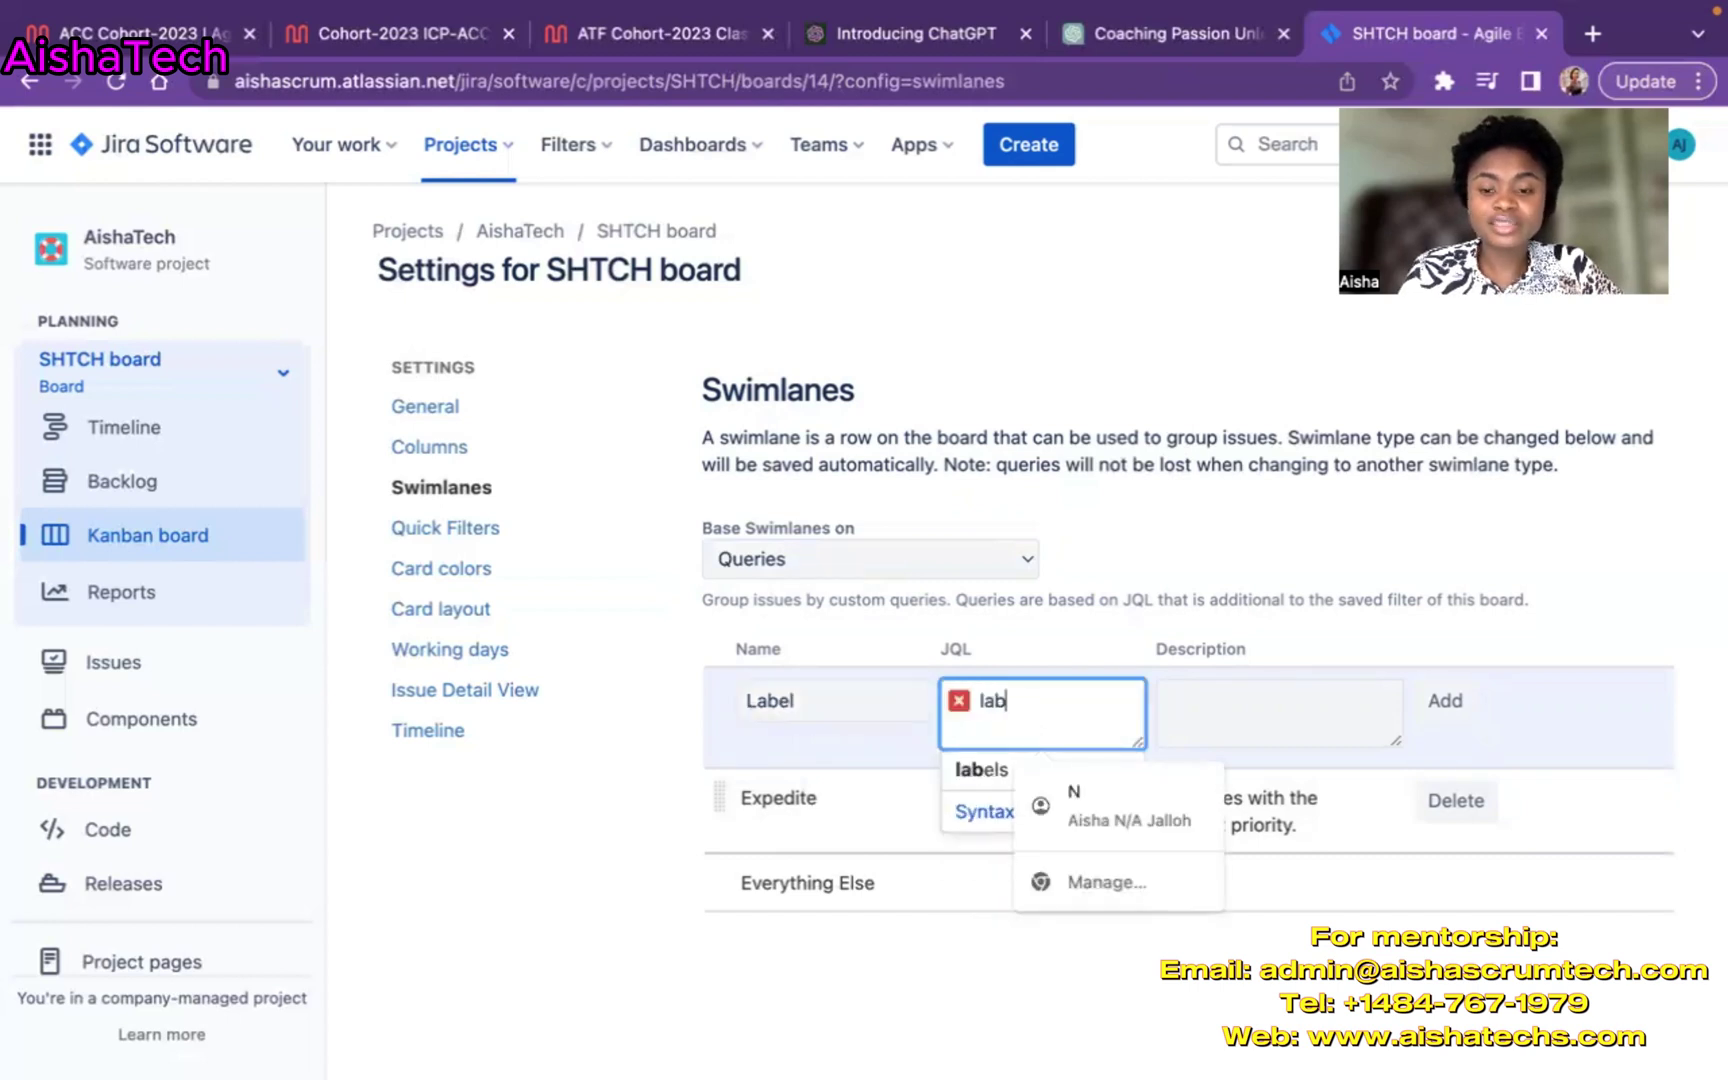
click(980, 770)
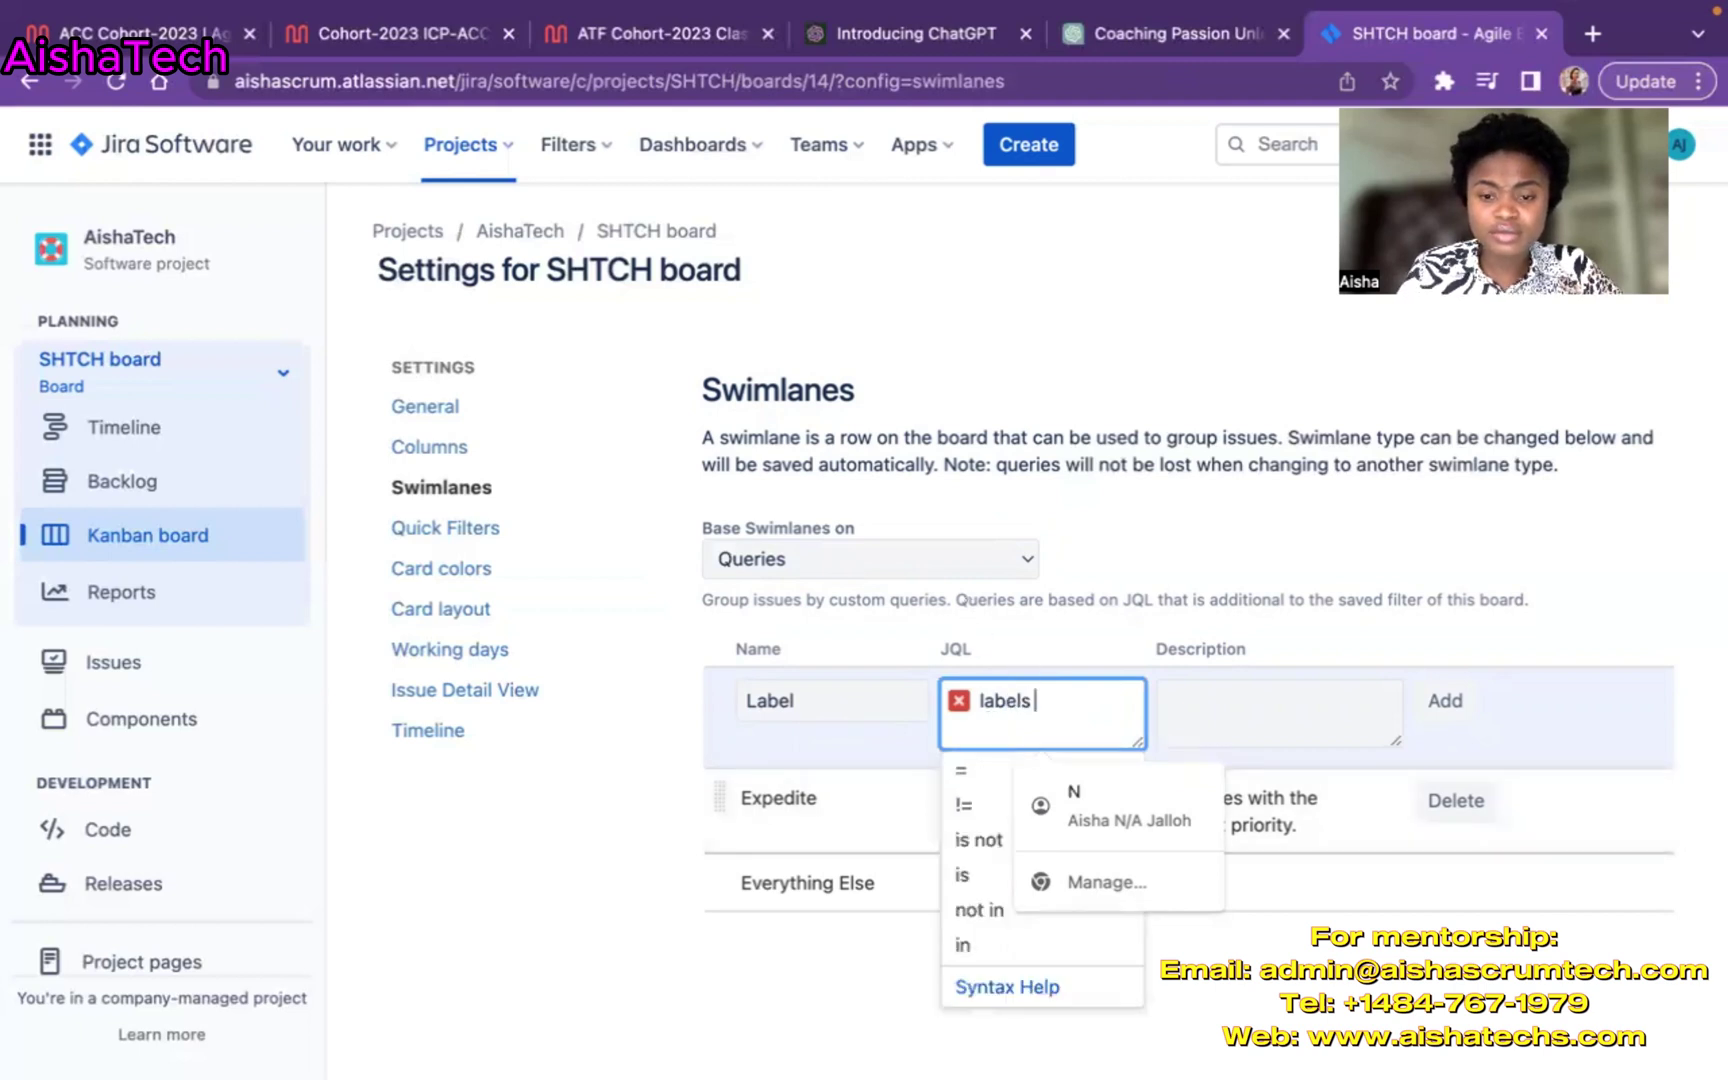
click(973, 780)
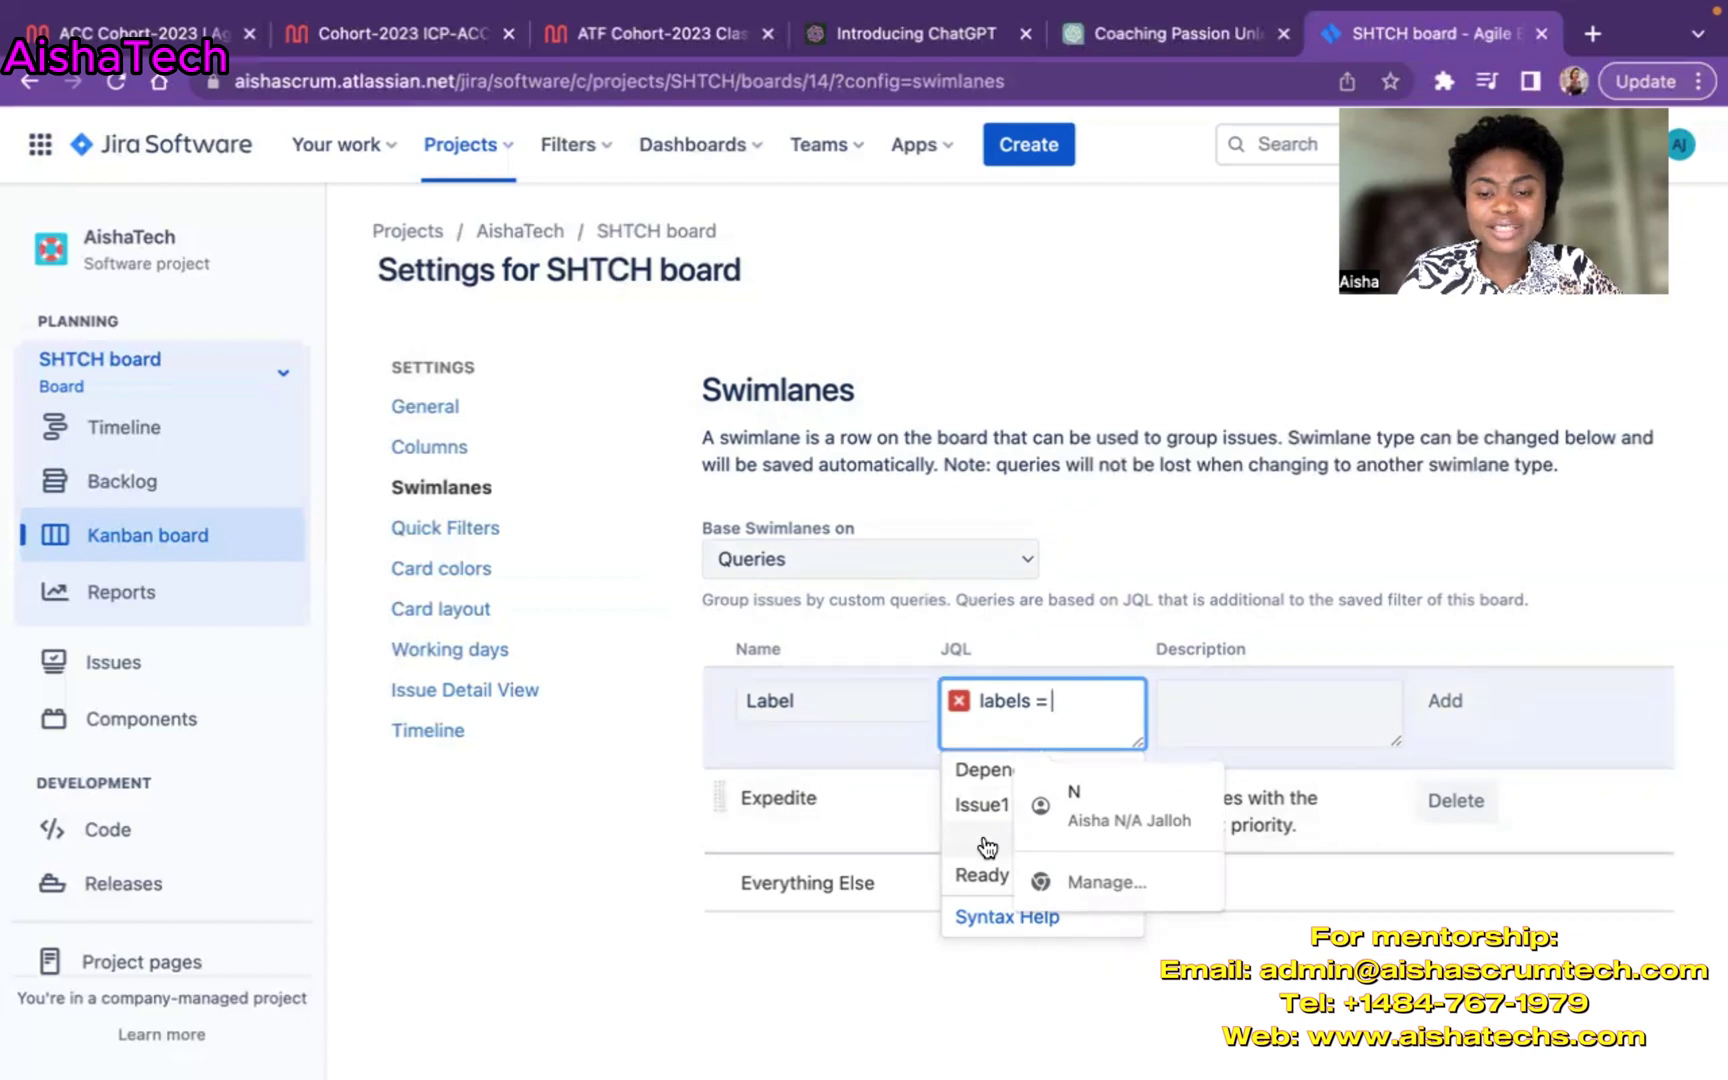
click(986, 843)
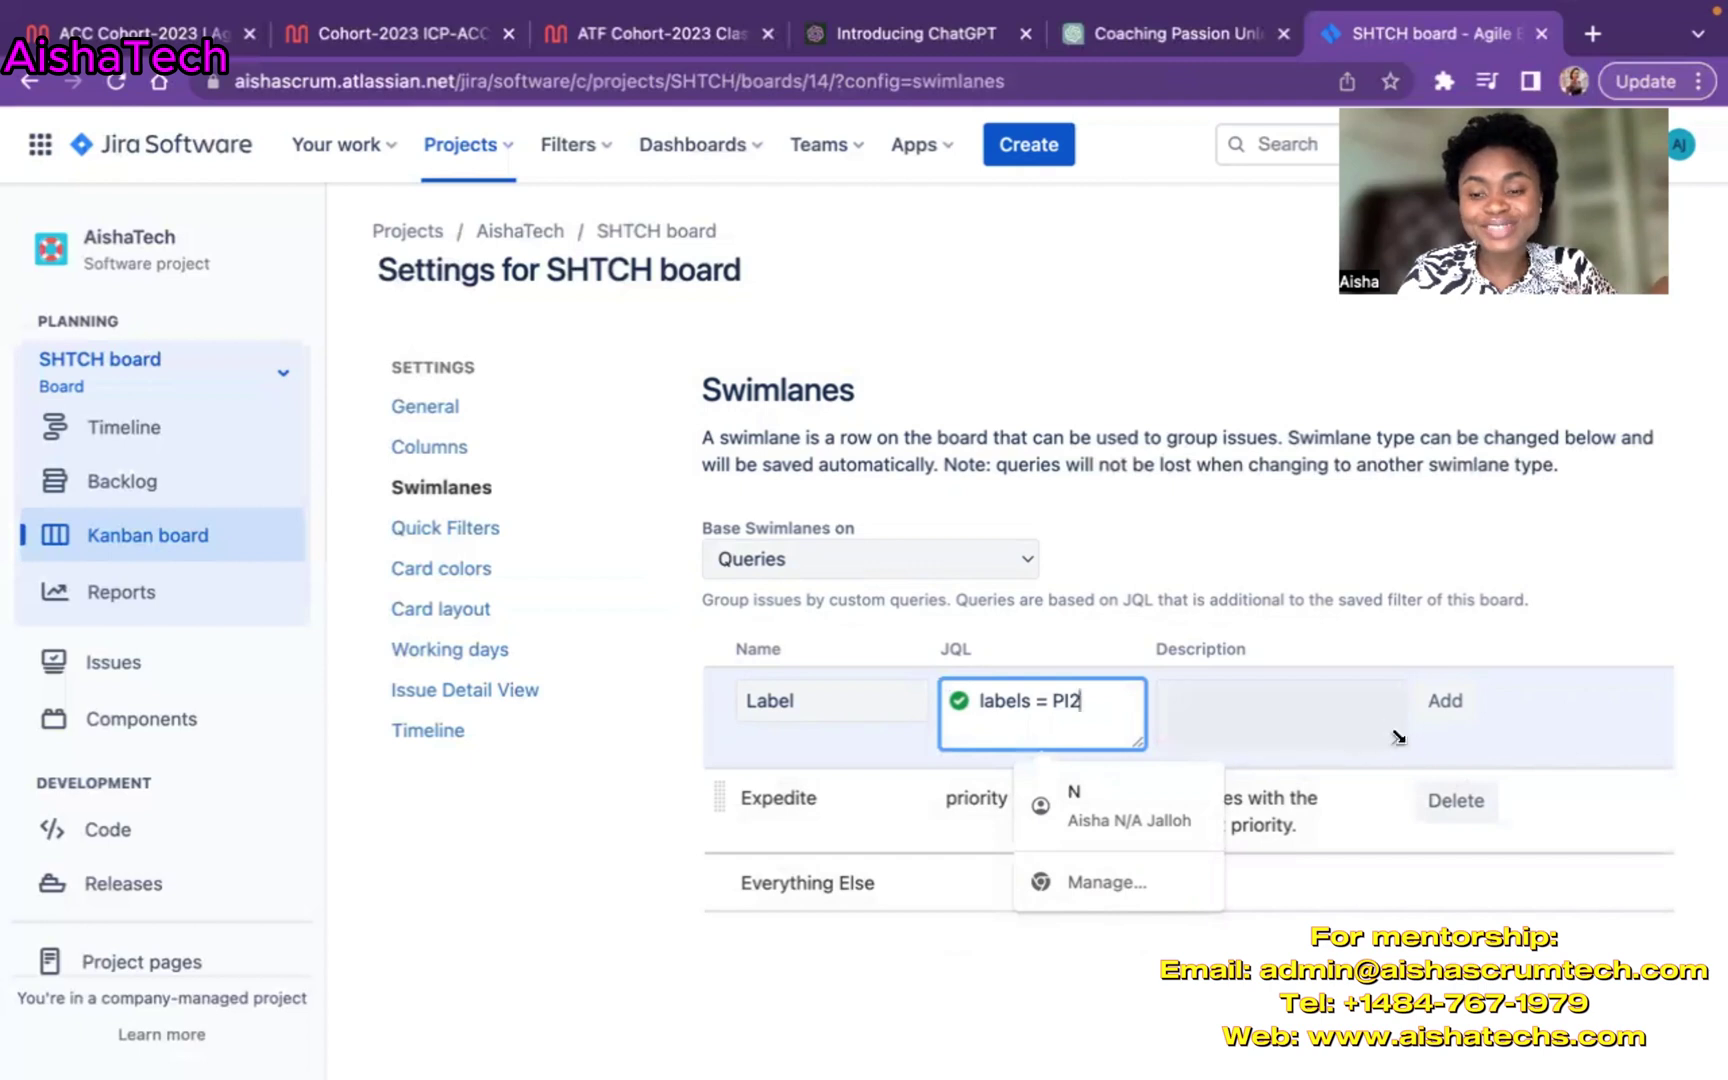
click(1446, 704)
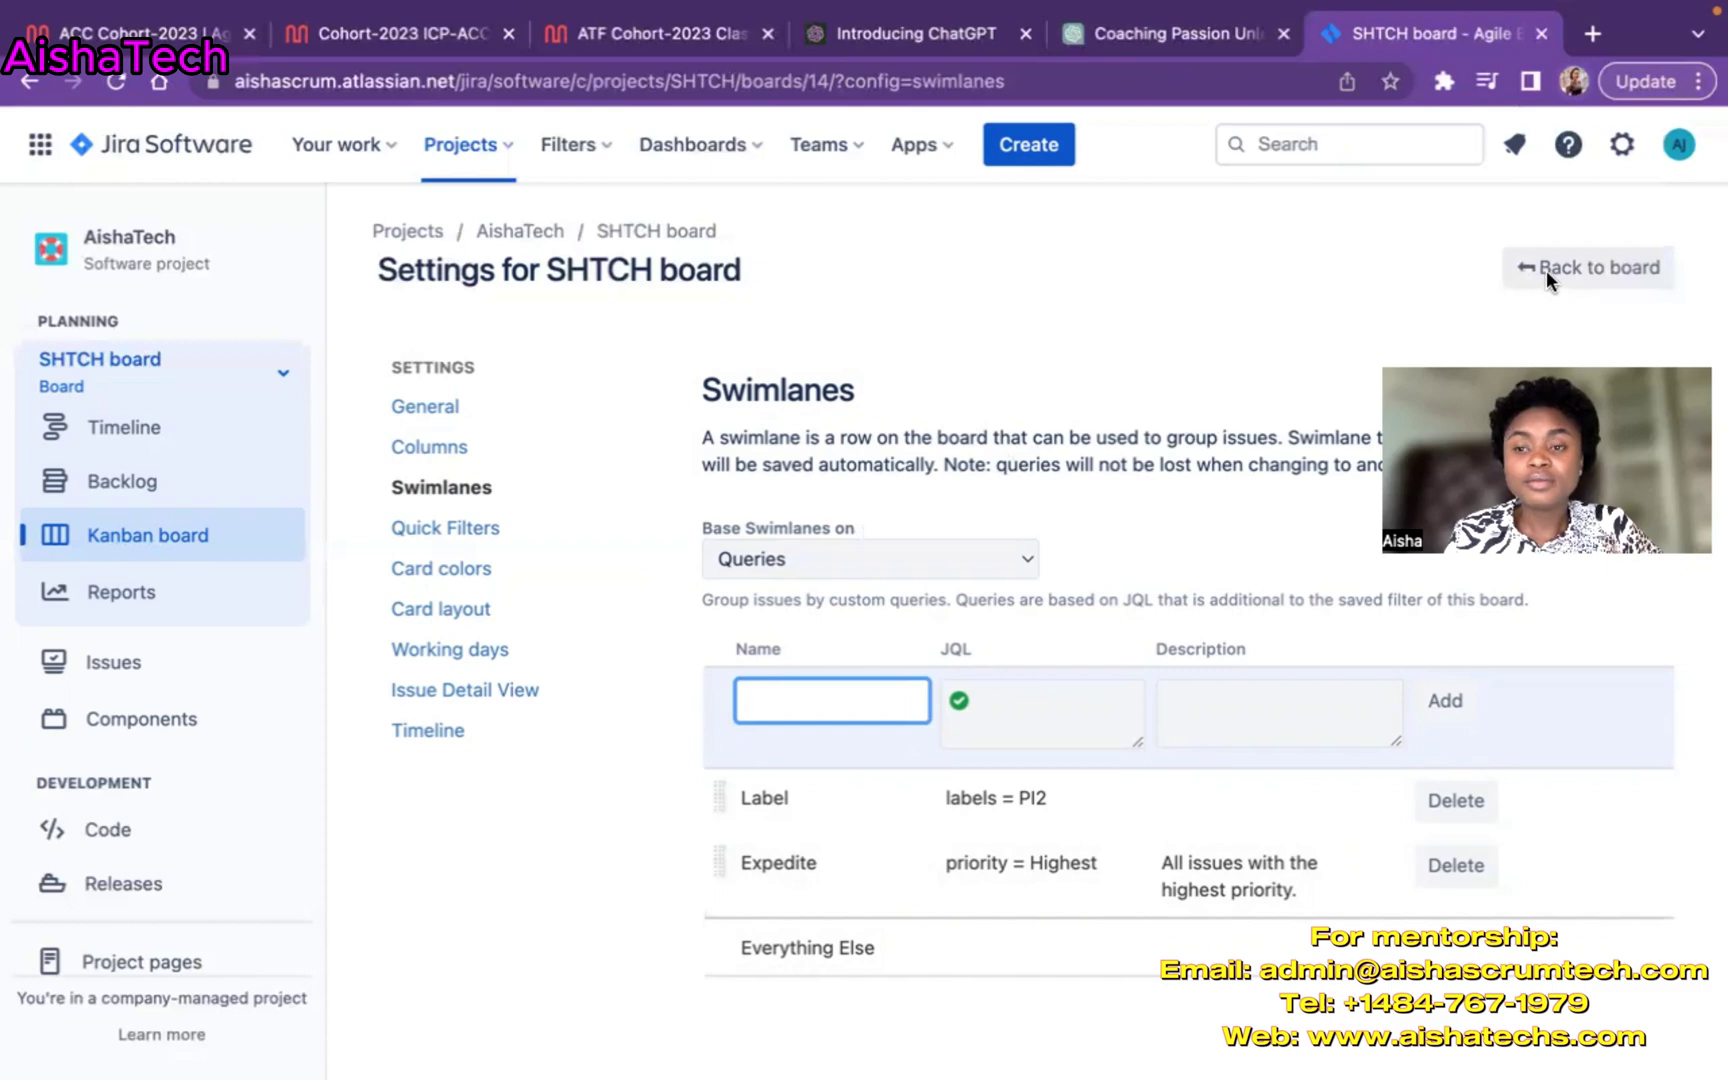
Return to the board and examine how issues are grouped in the Expedite and Everything Else swimlanes.
click(1546, 270)
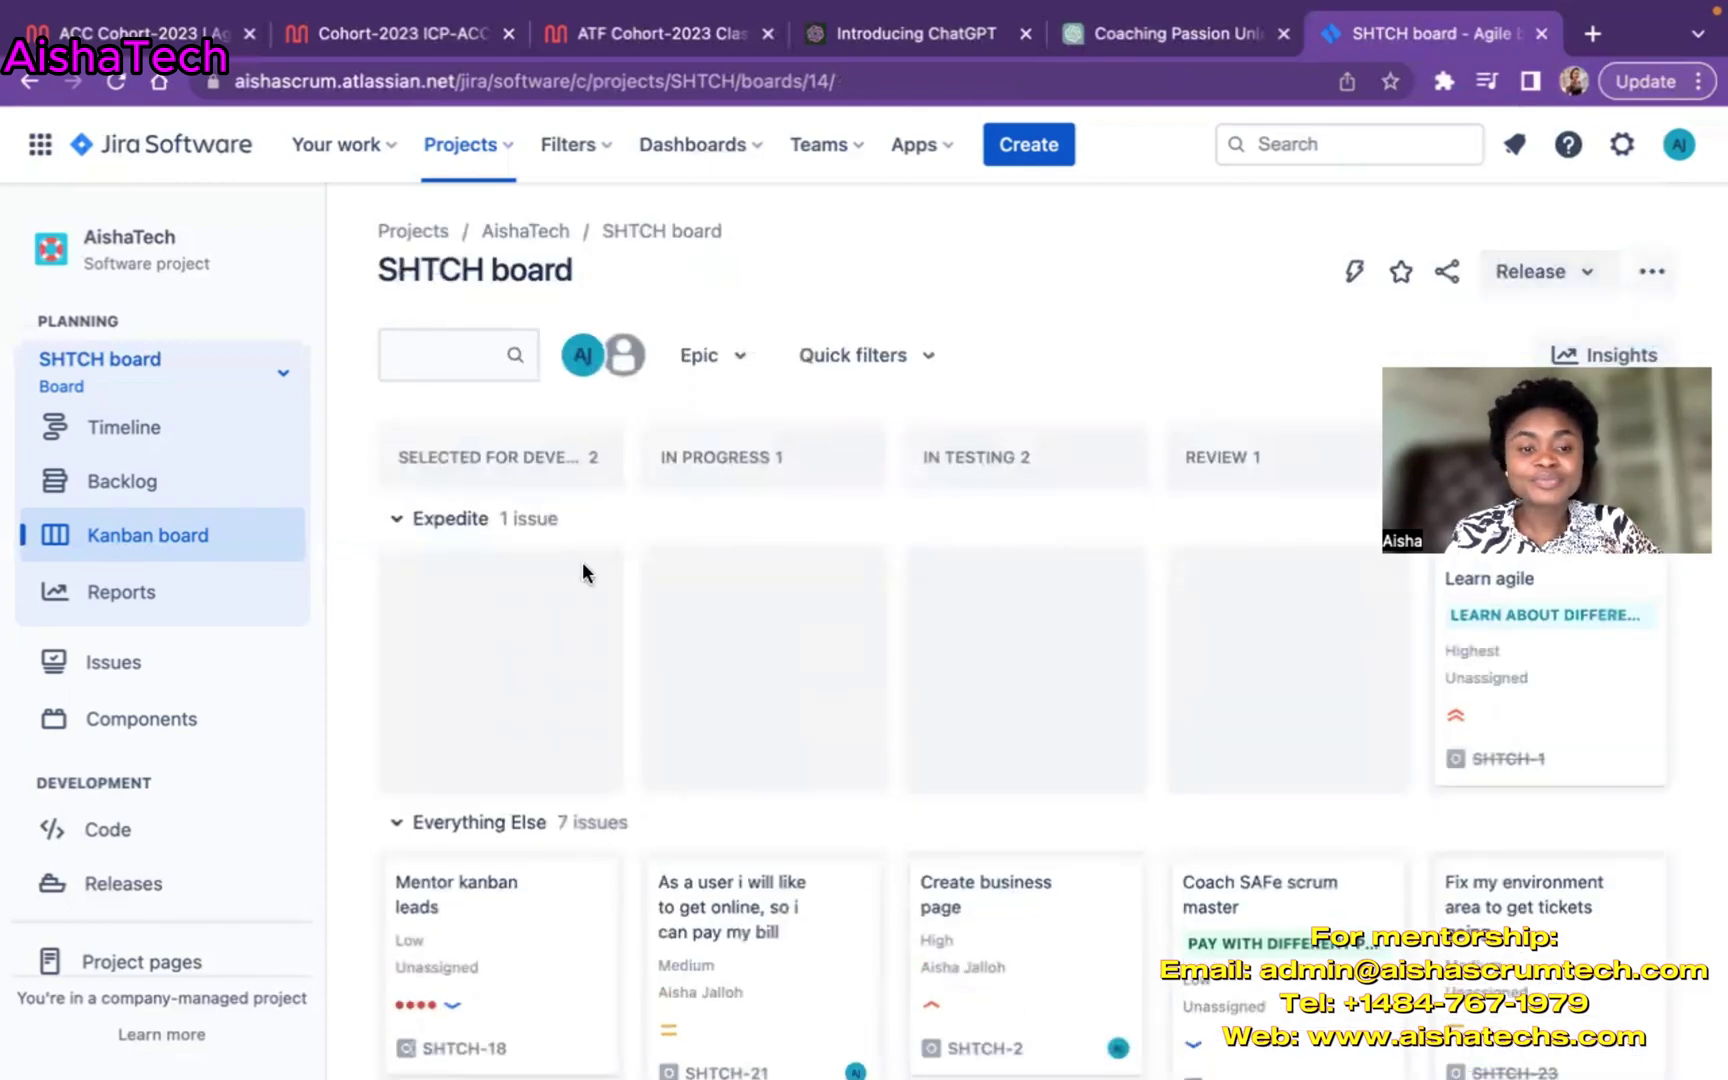
scroll(663, 740, down, 3)
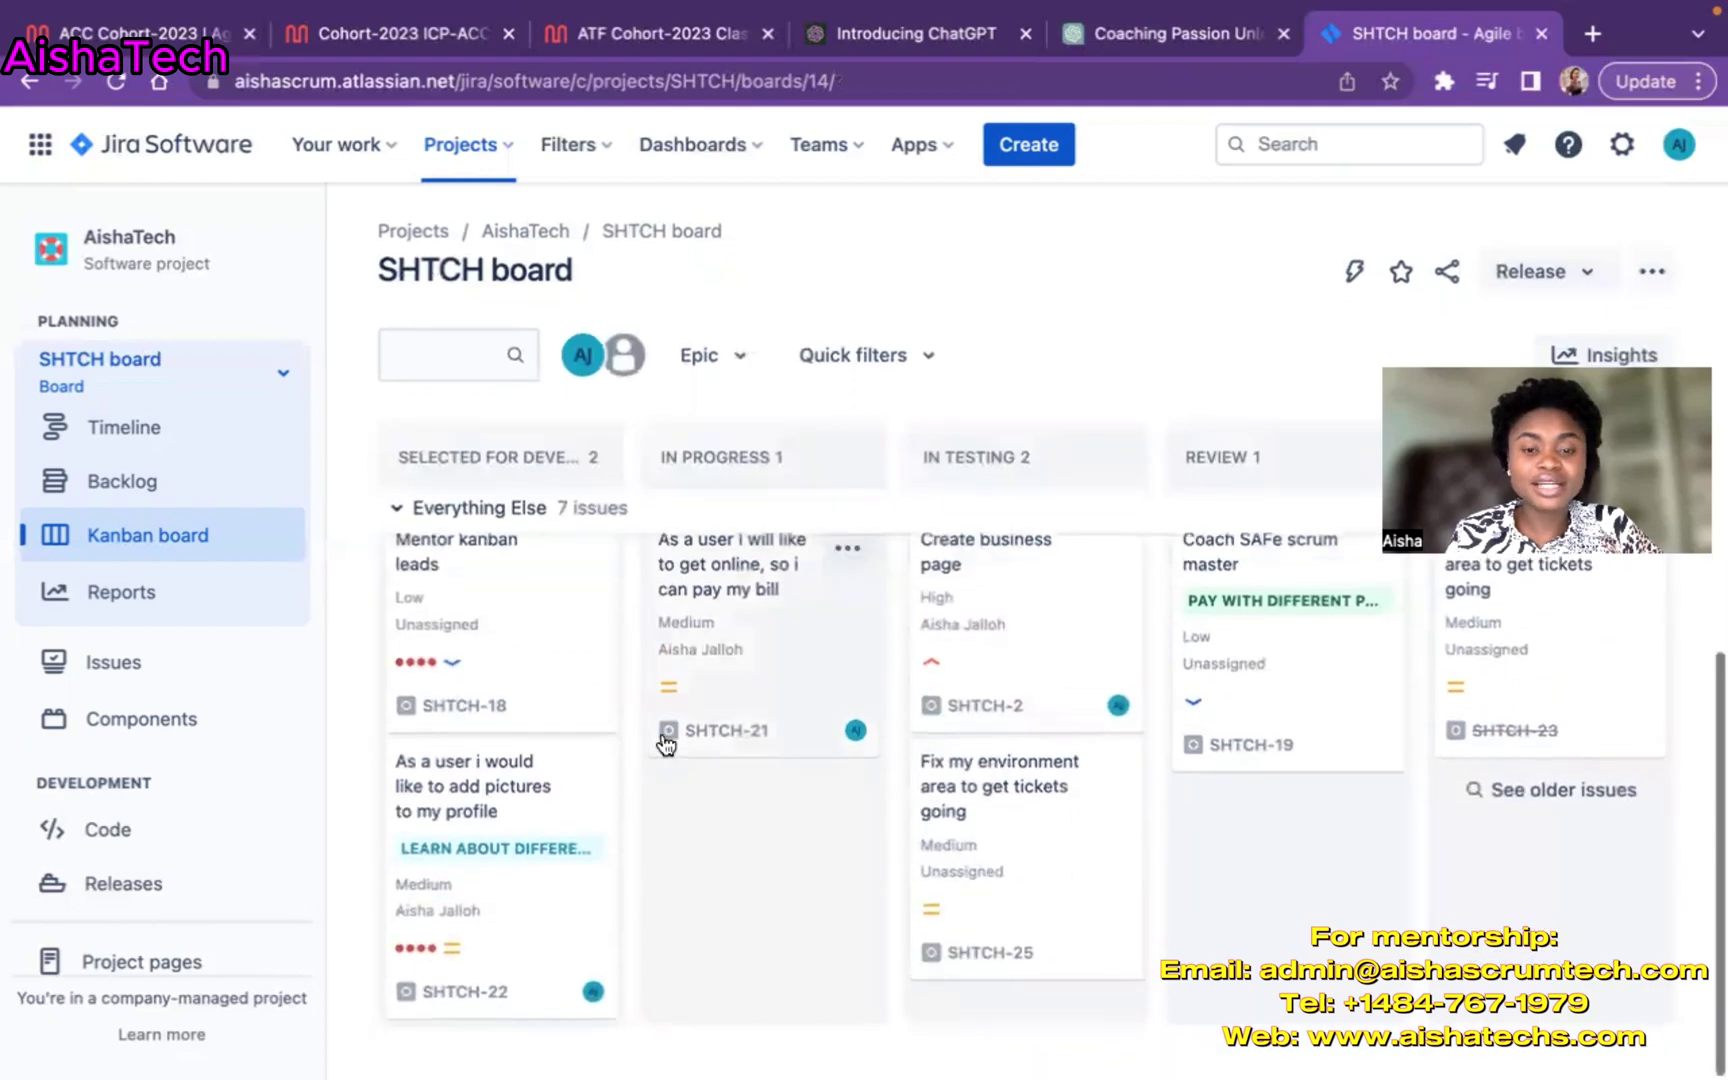
scroll(663, 740, up, 3)
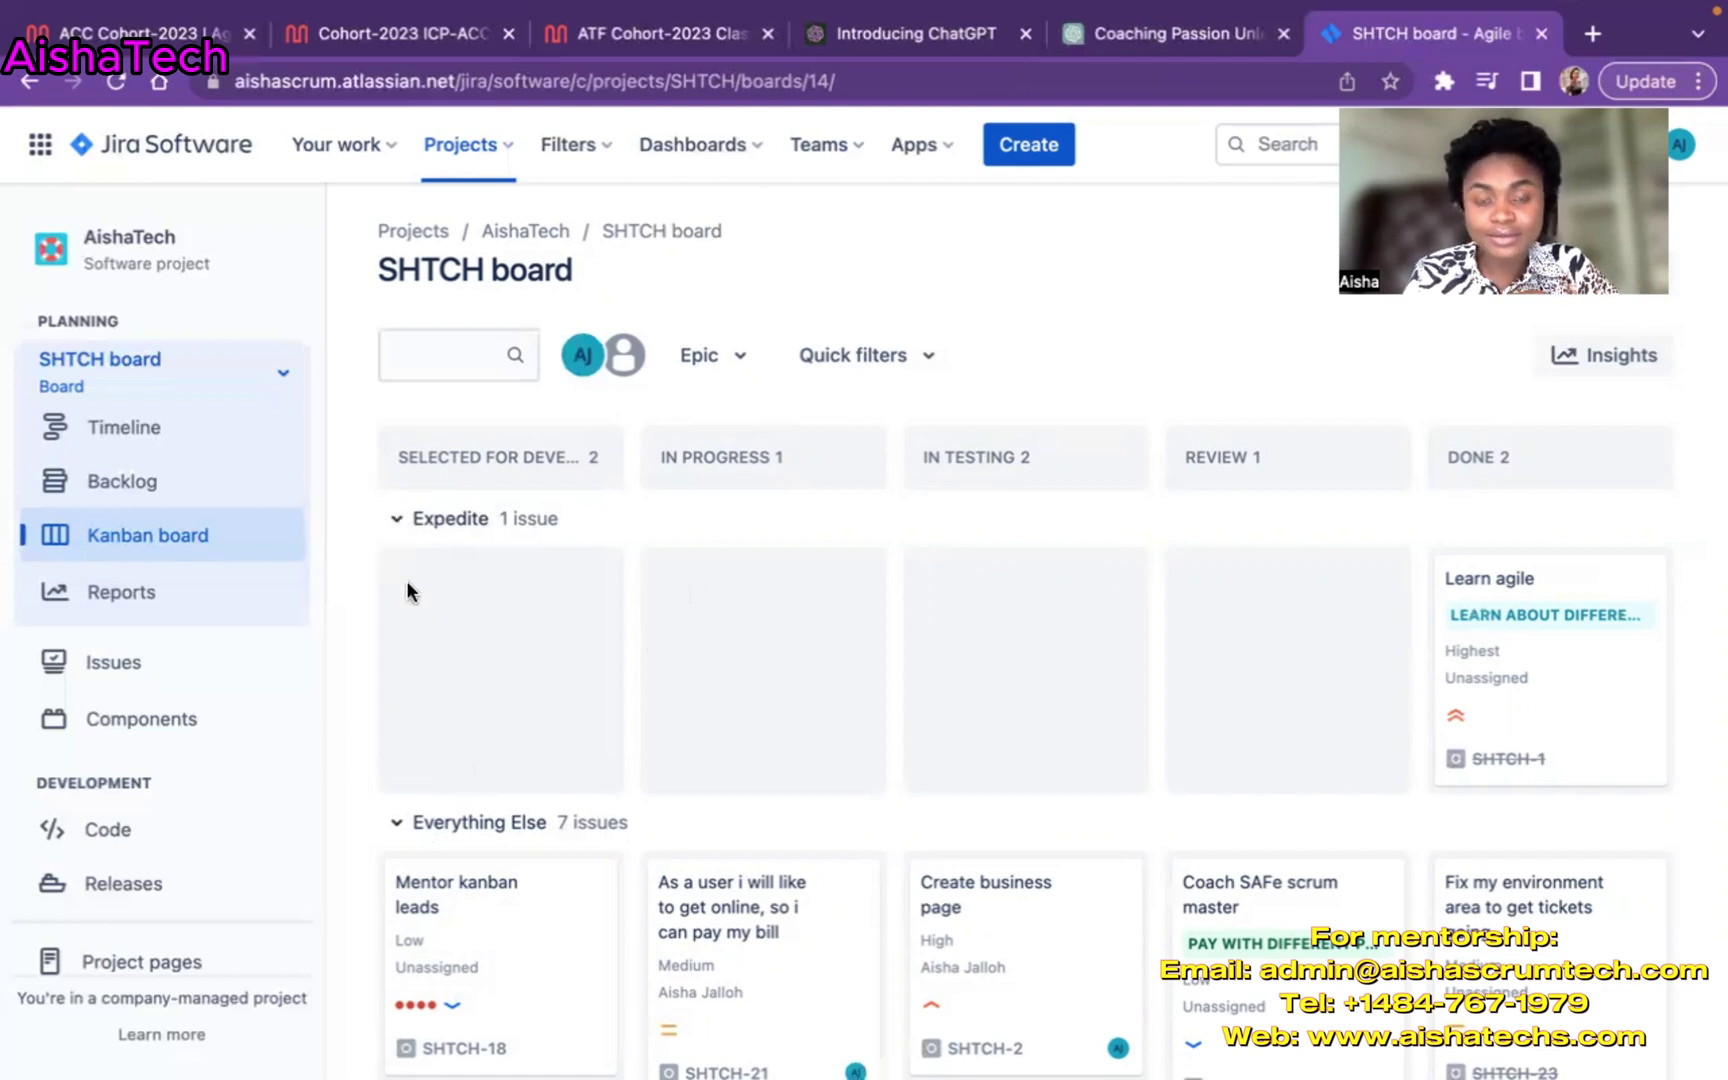
click(396, 519)
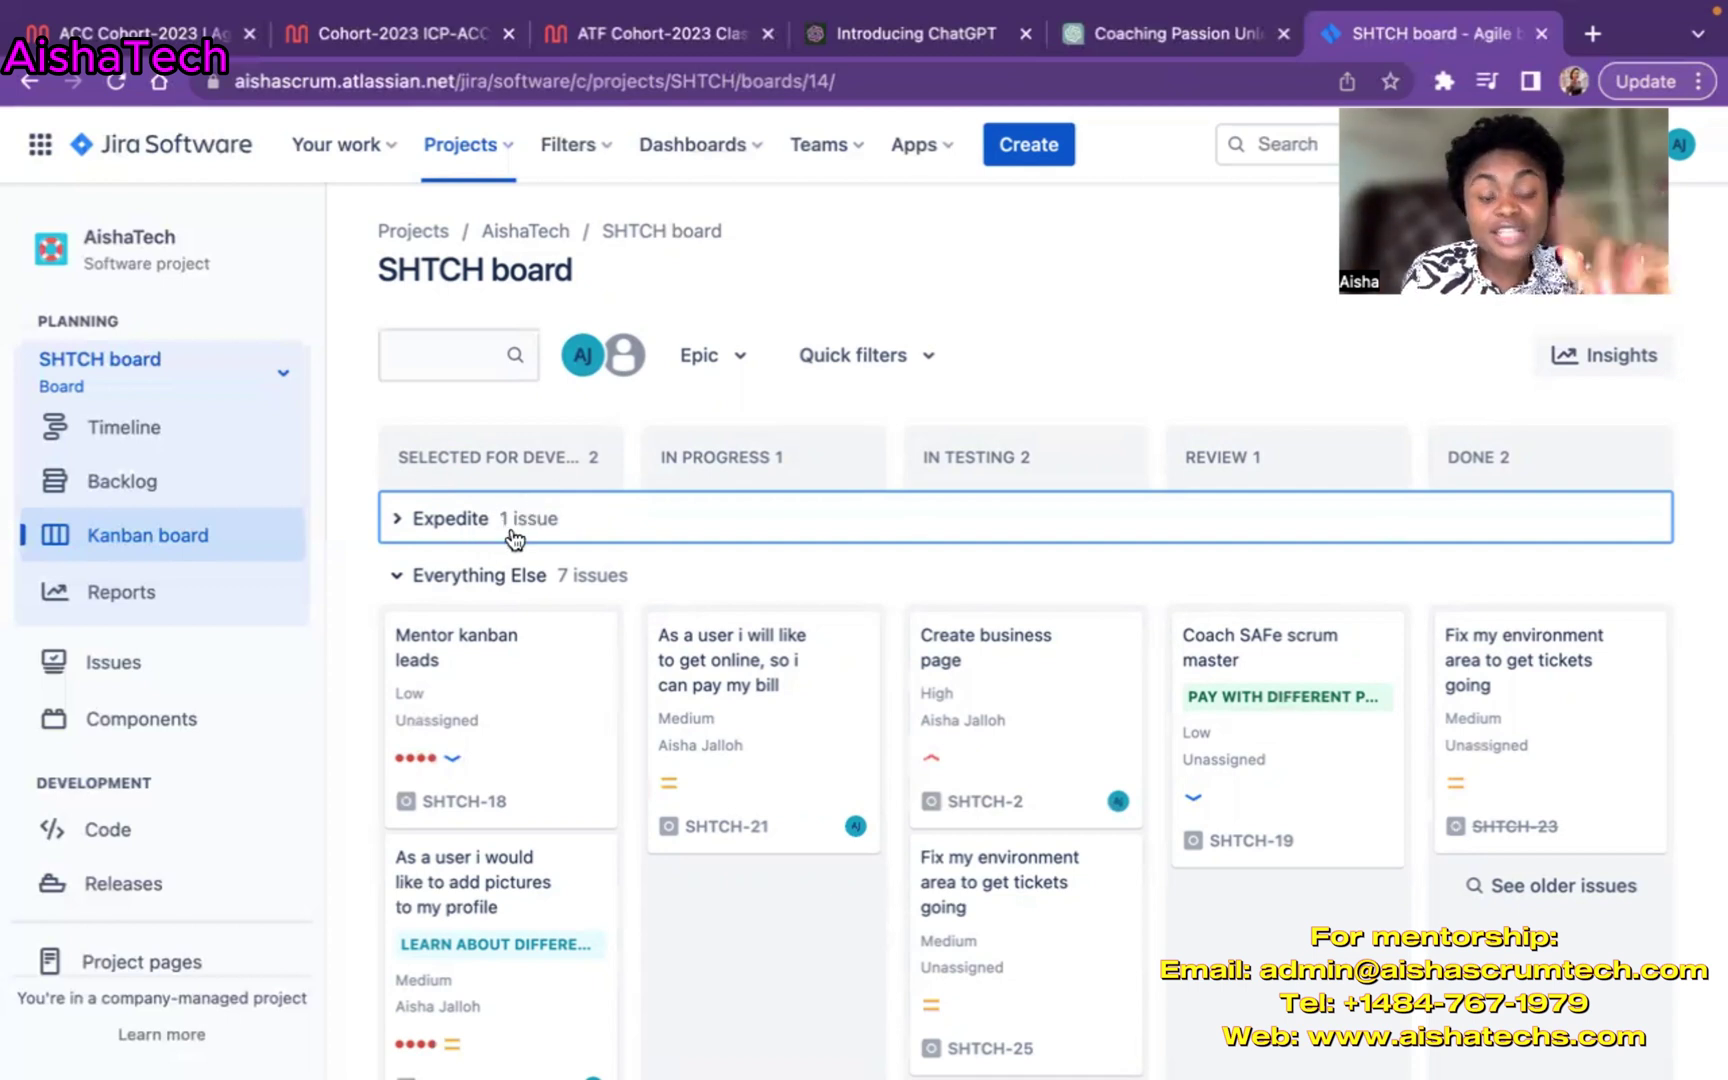
click(398, 522)
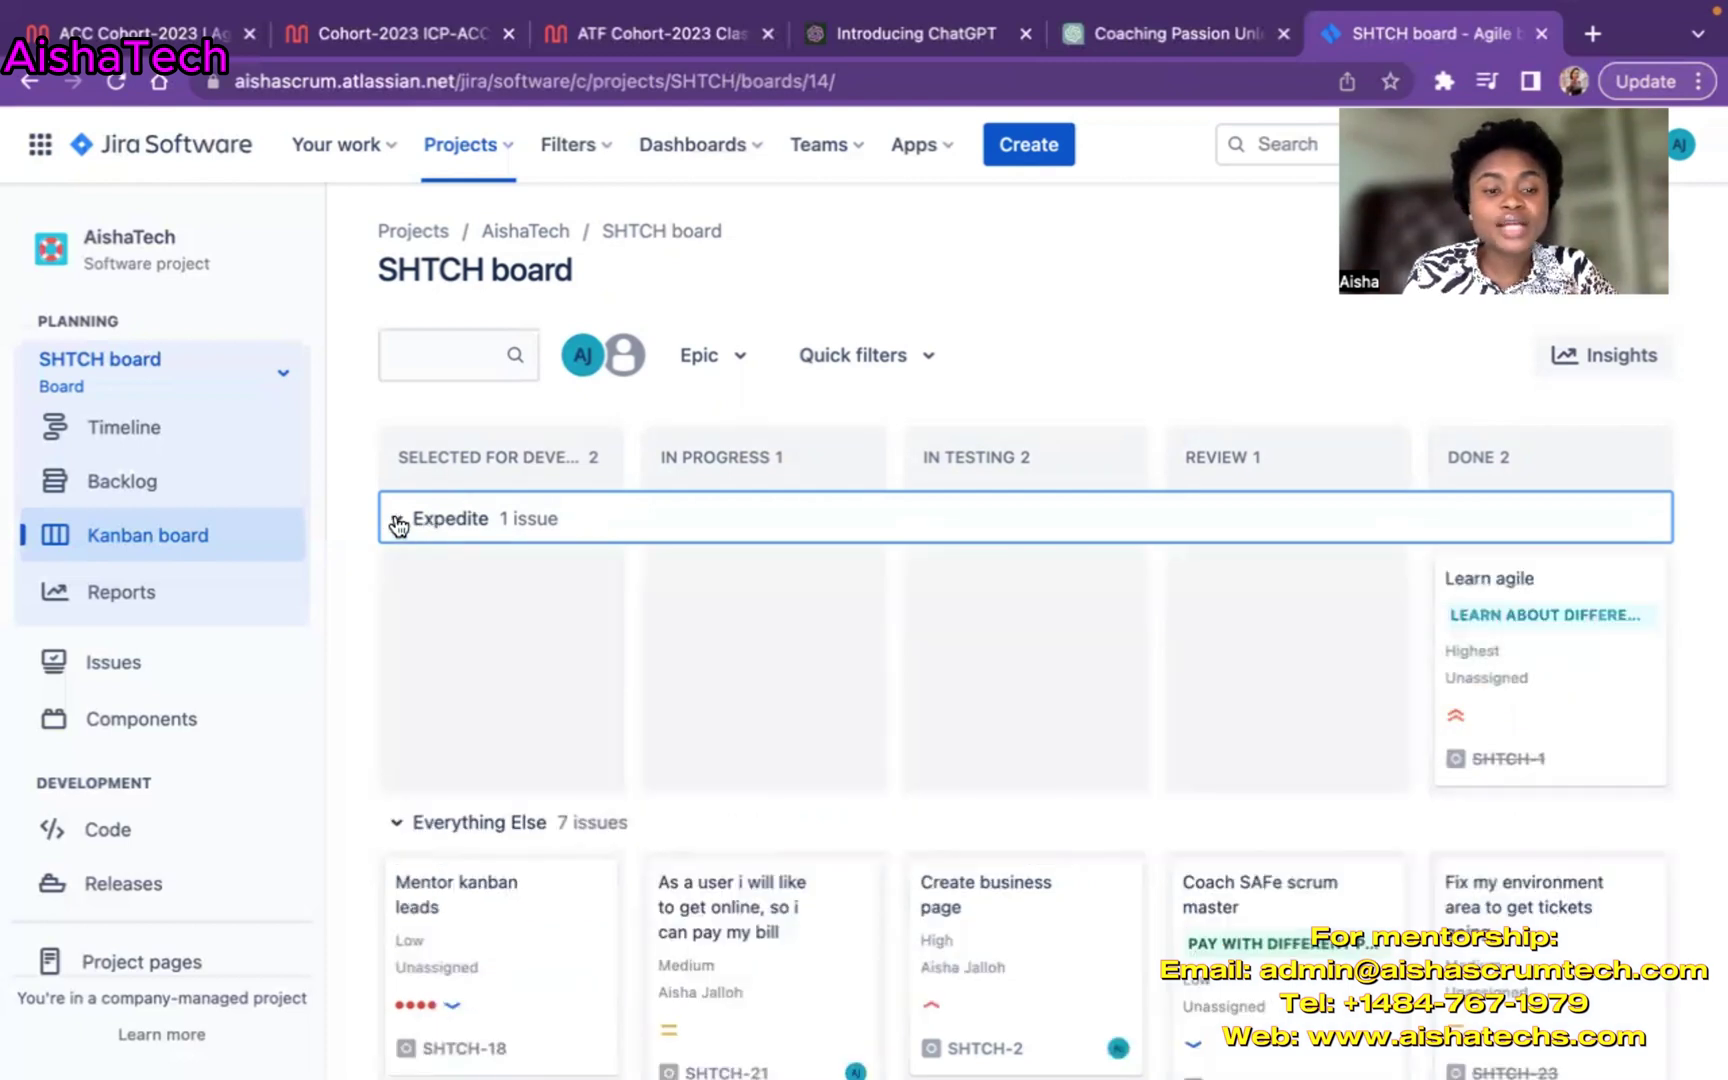
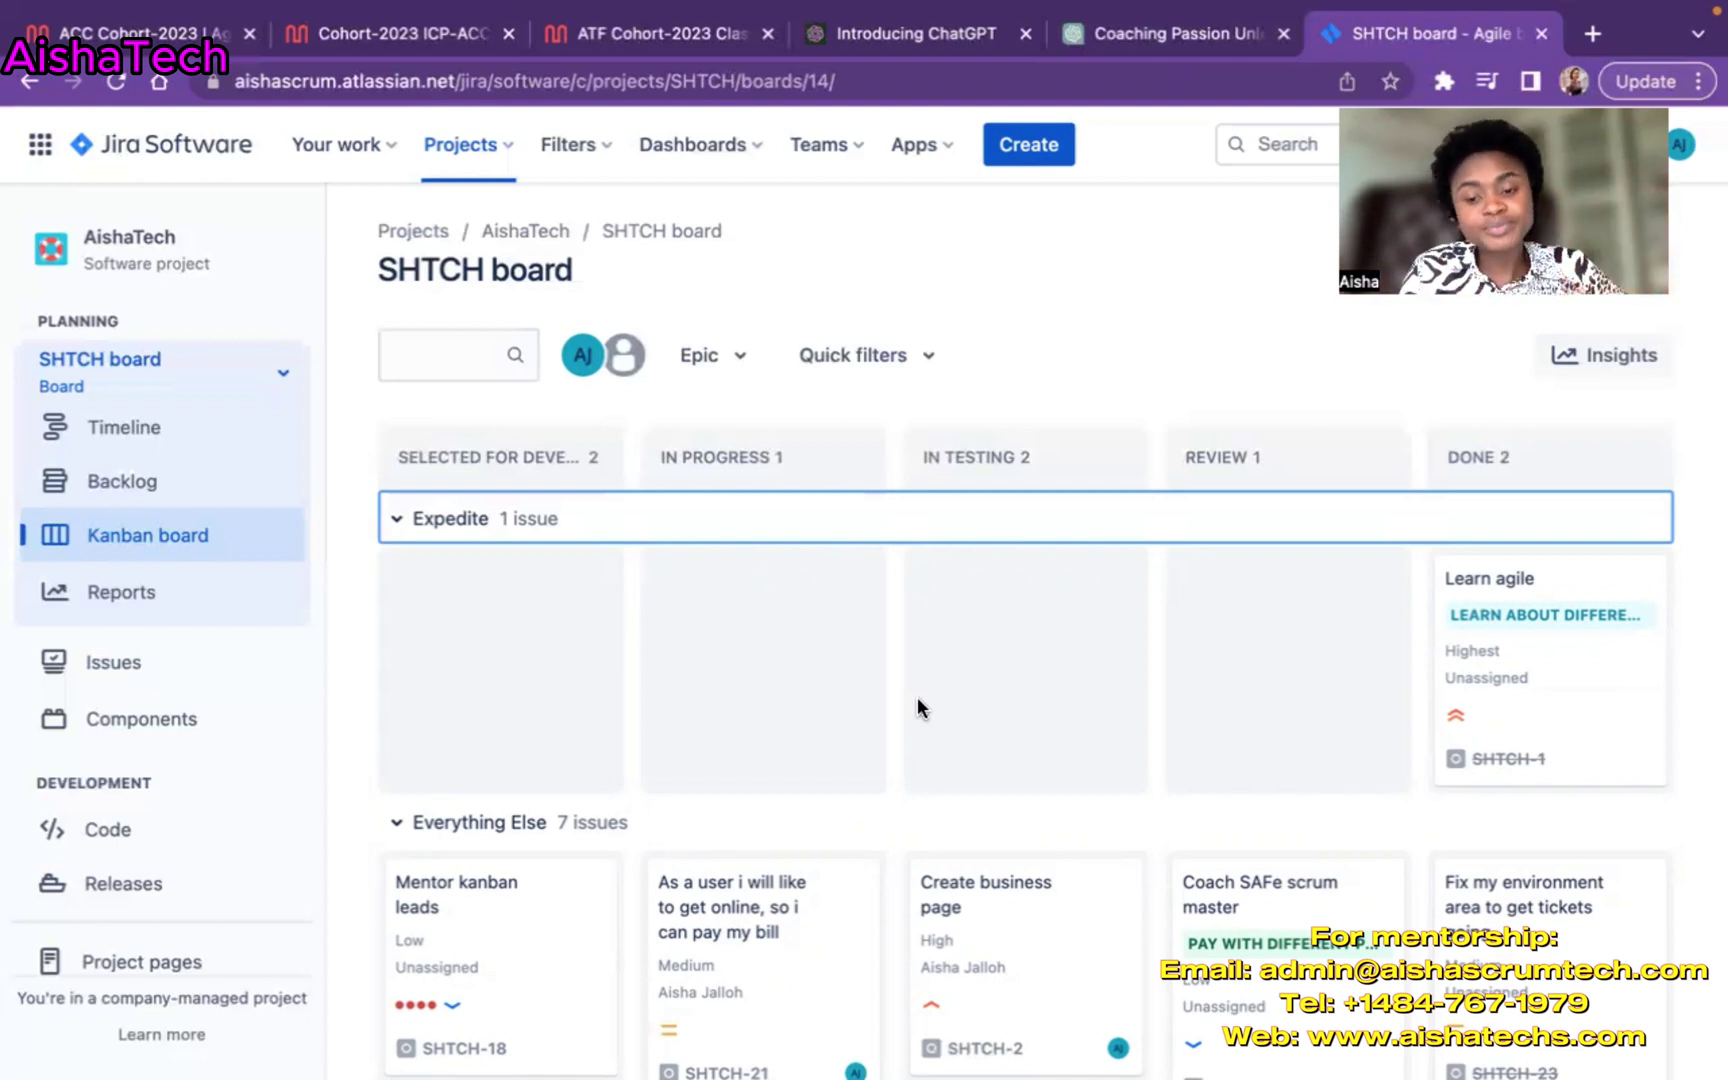
scroll(917, 697, down, 3)
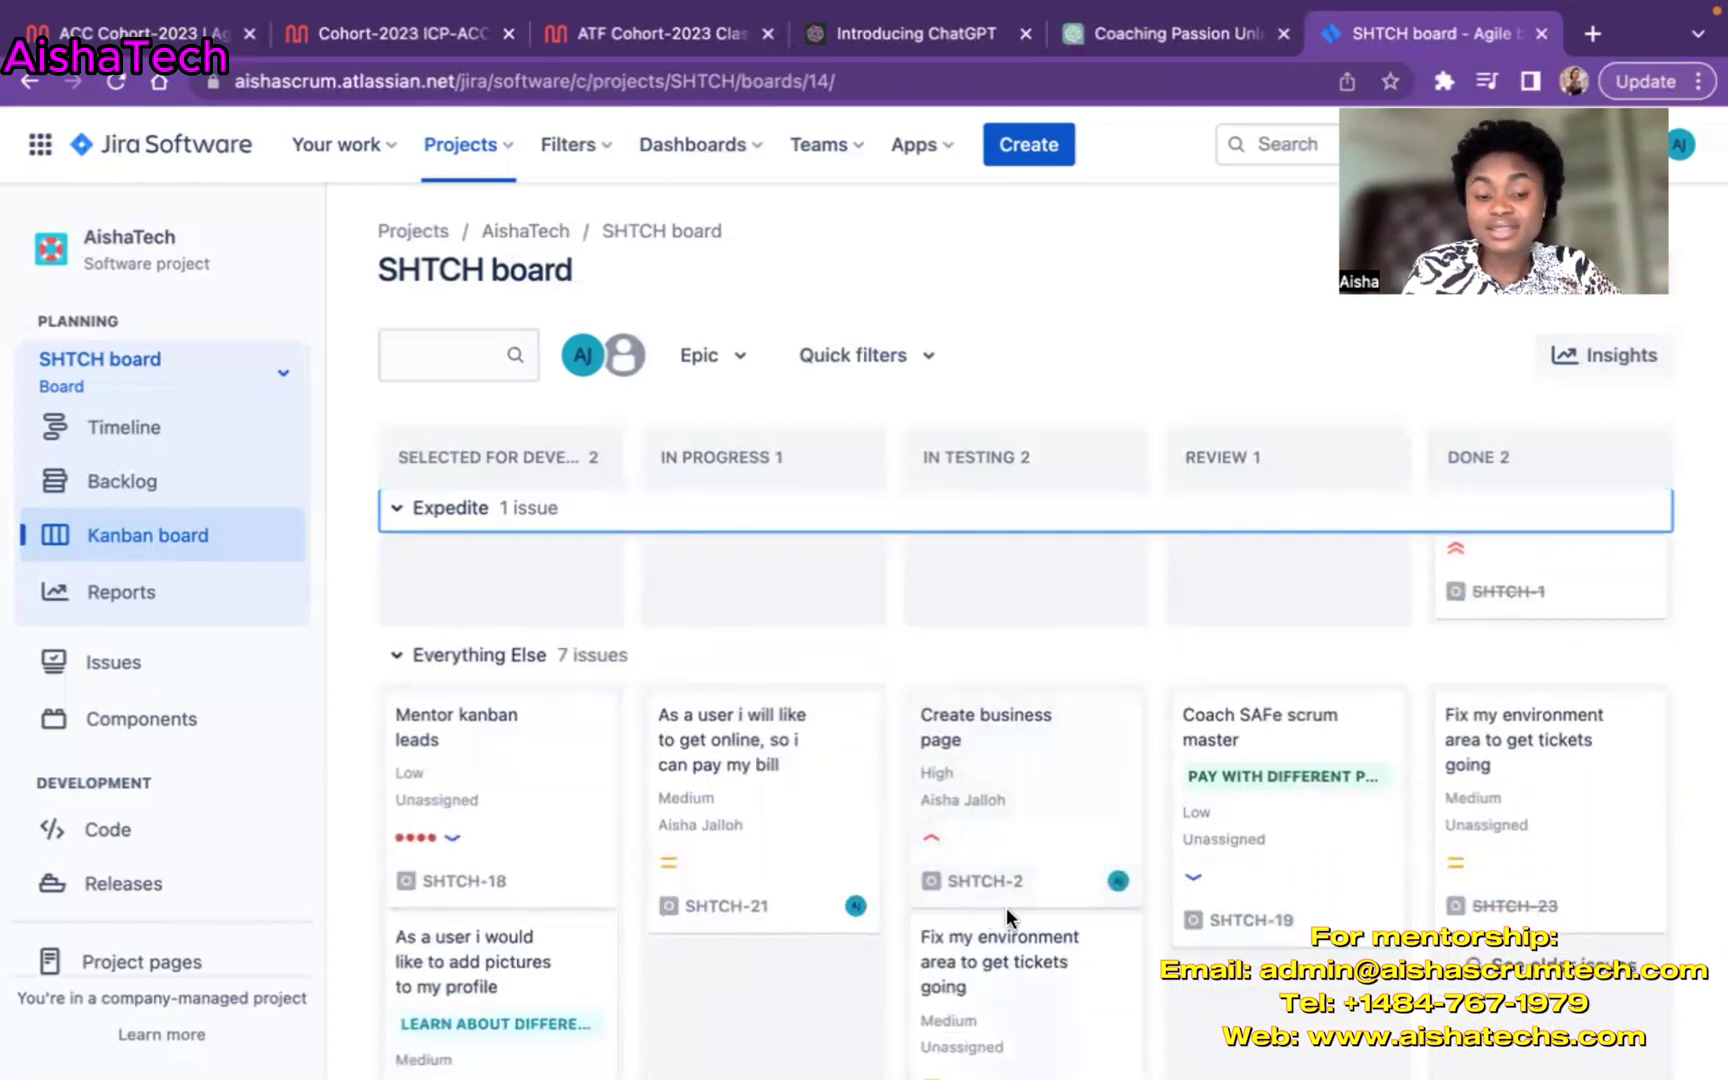
scroll(1006, 907, down, 2)
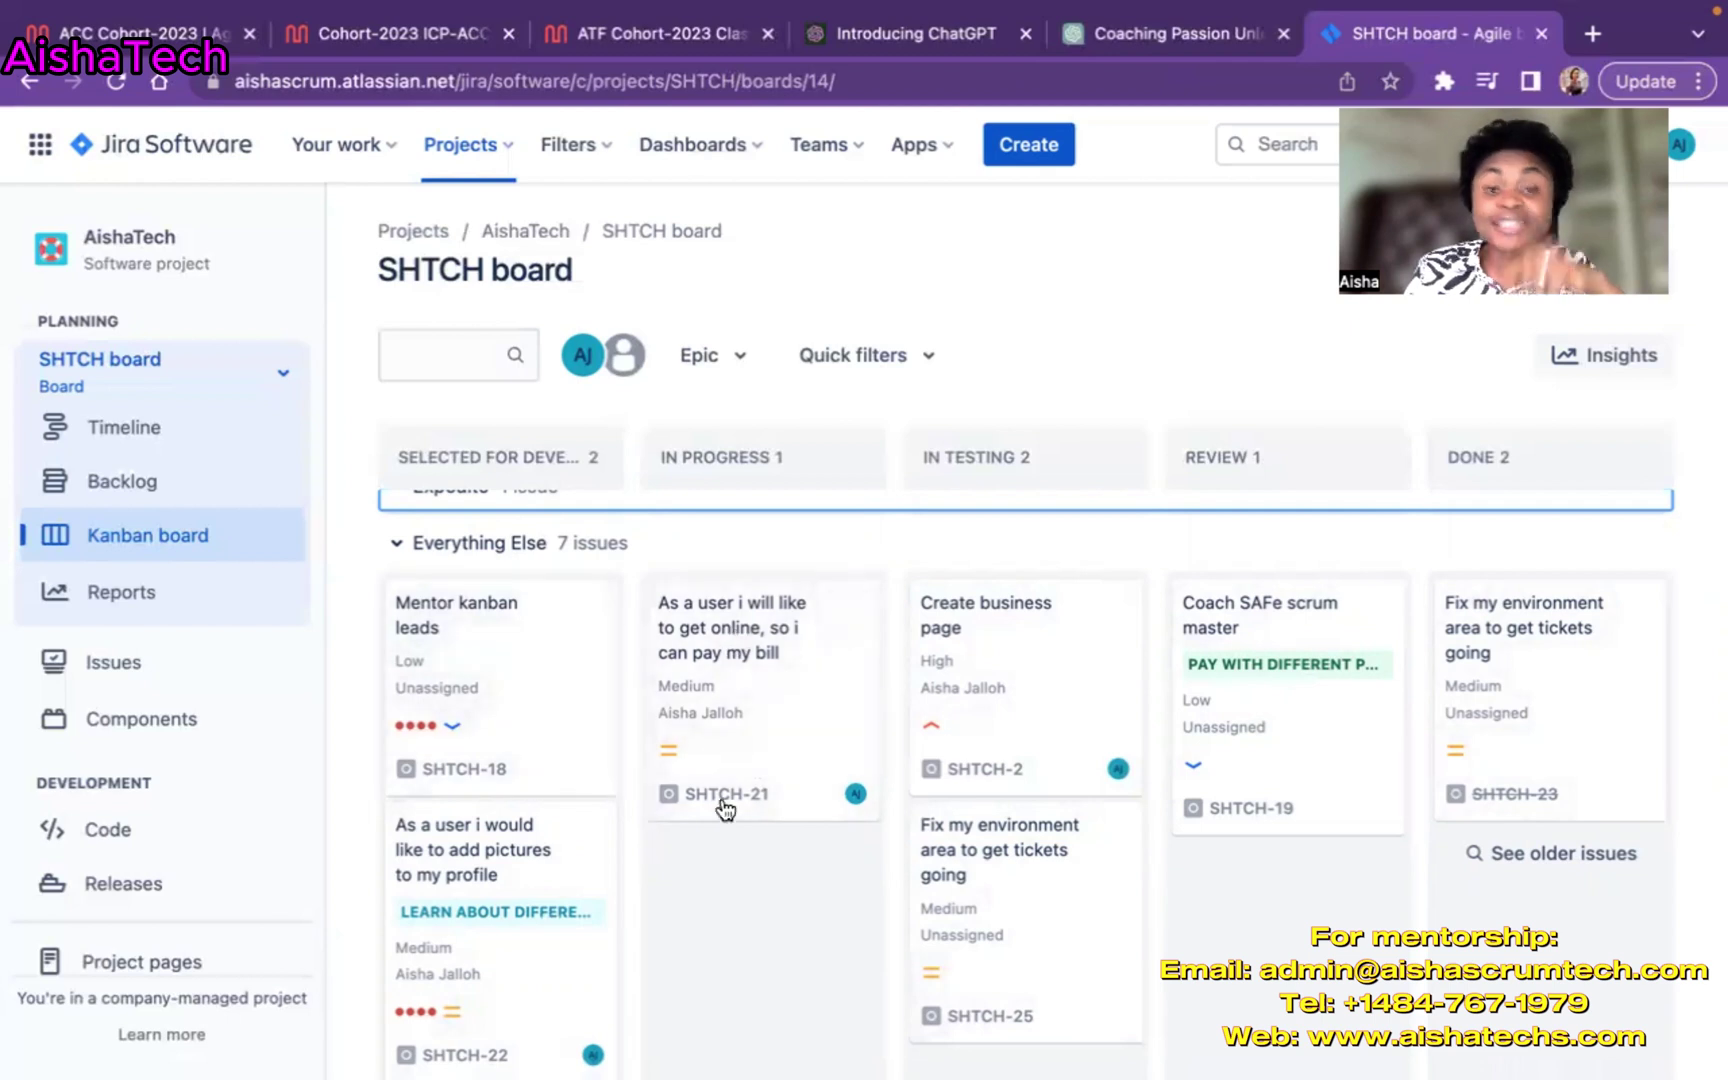
Collapse the Expedite and Everything Else swimlanes on the board.
click(600, 500)
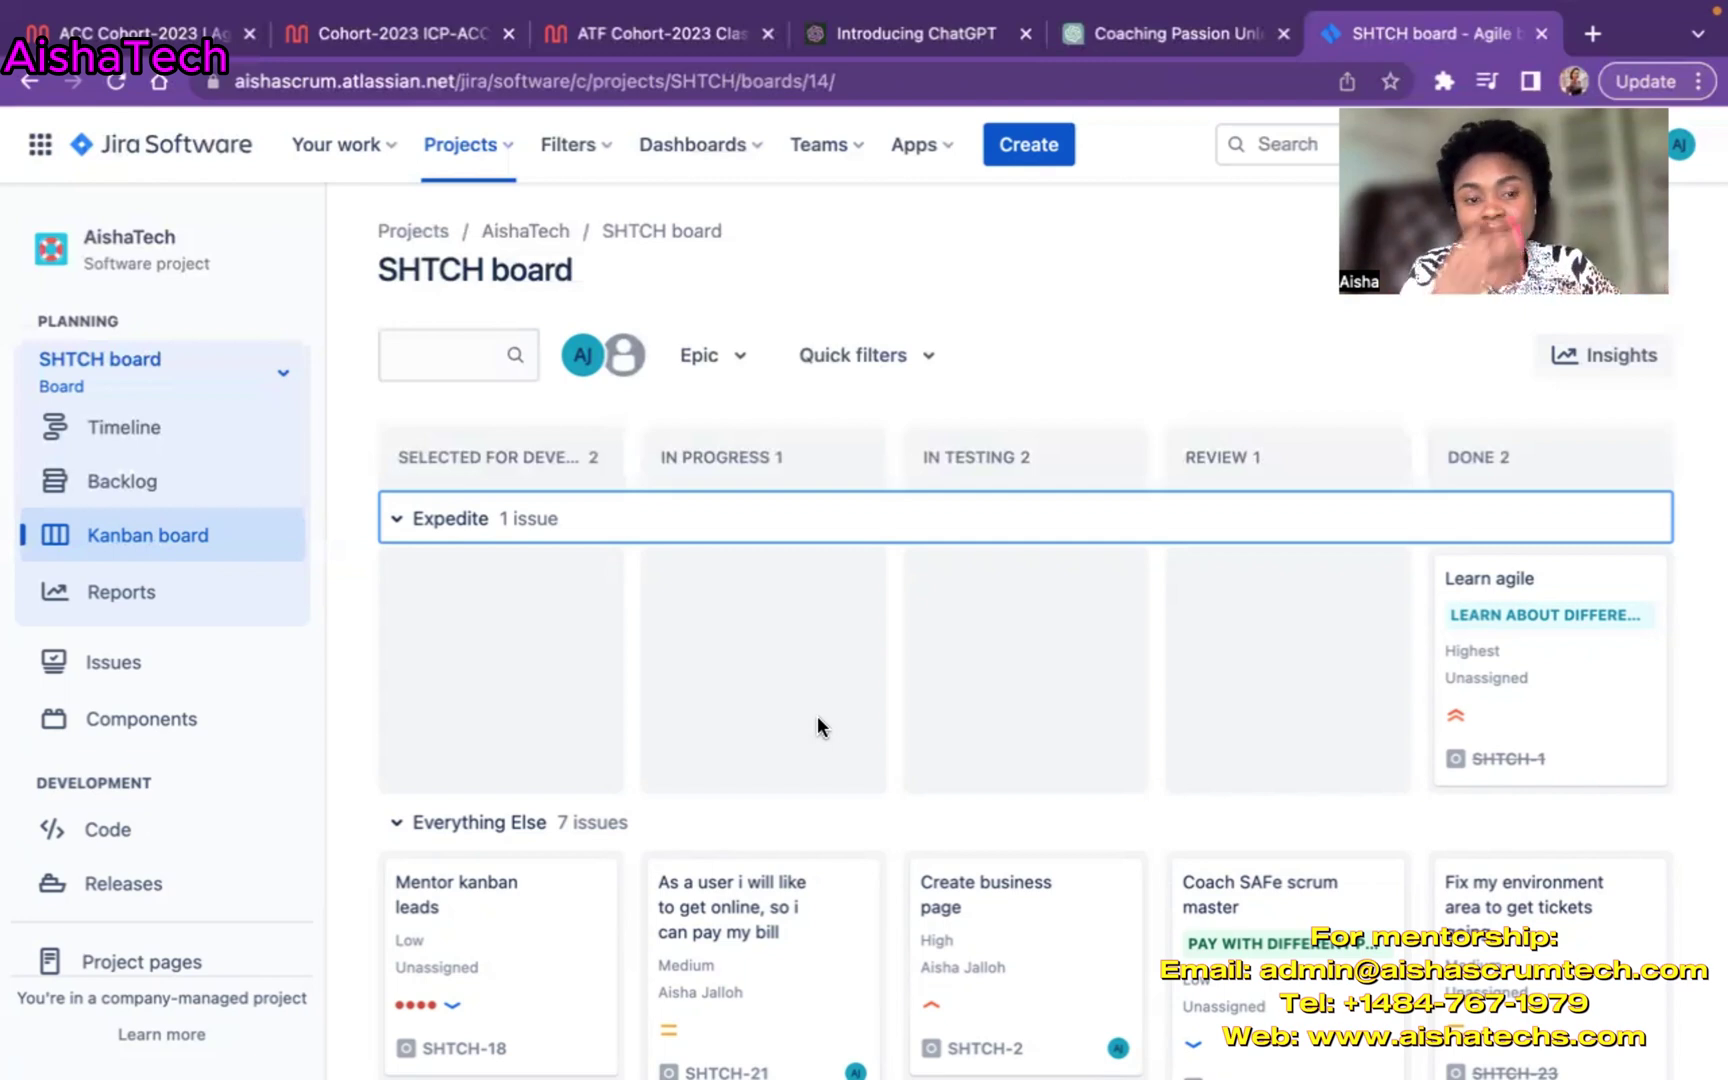
click(398, 519)
click(398, 577)
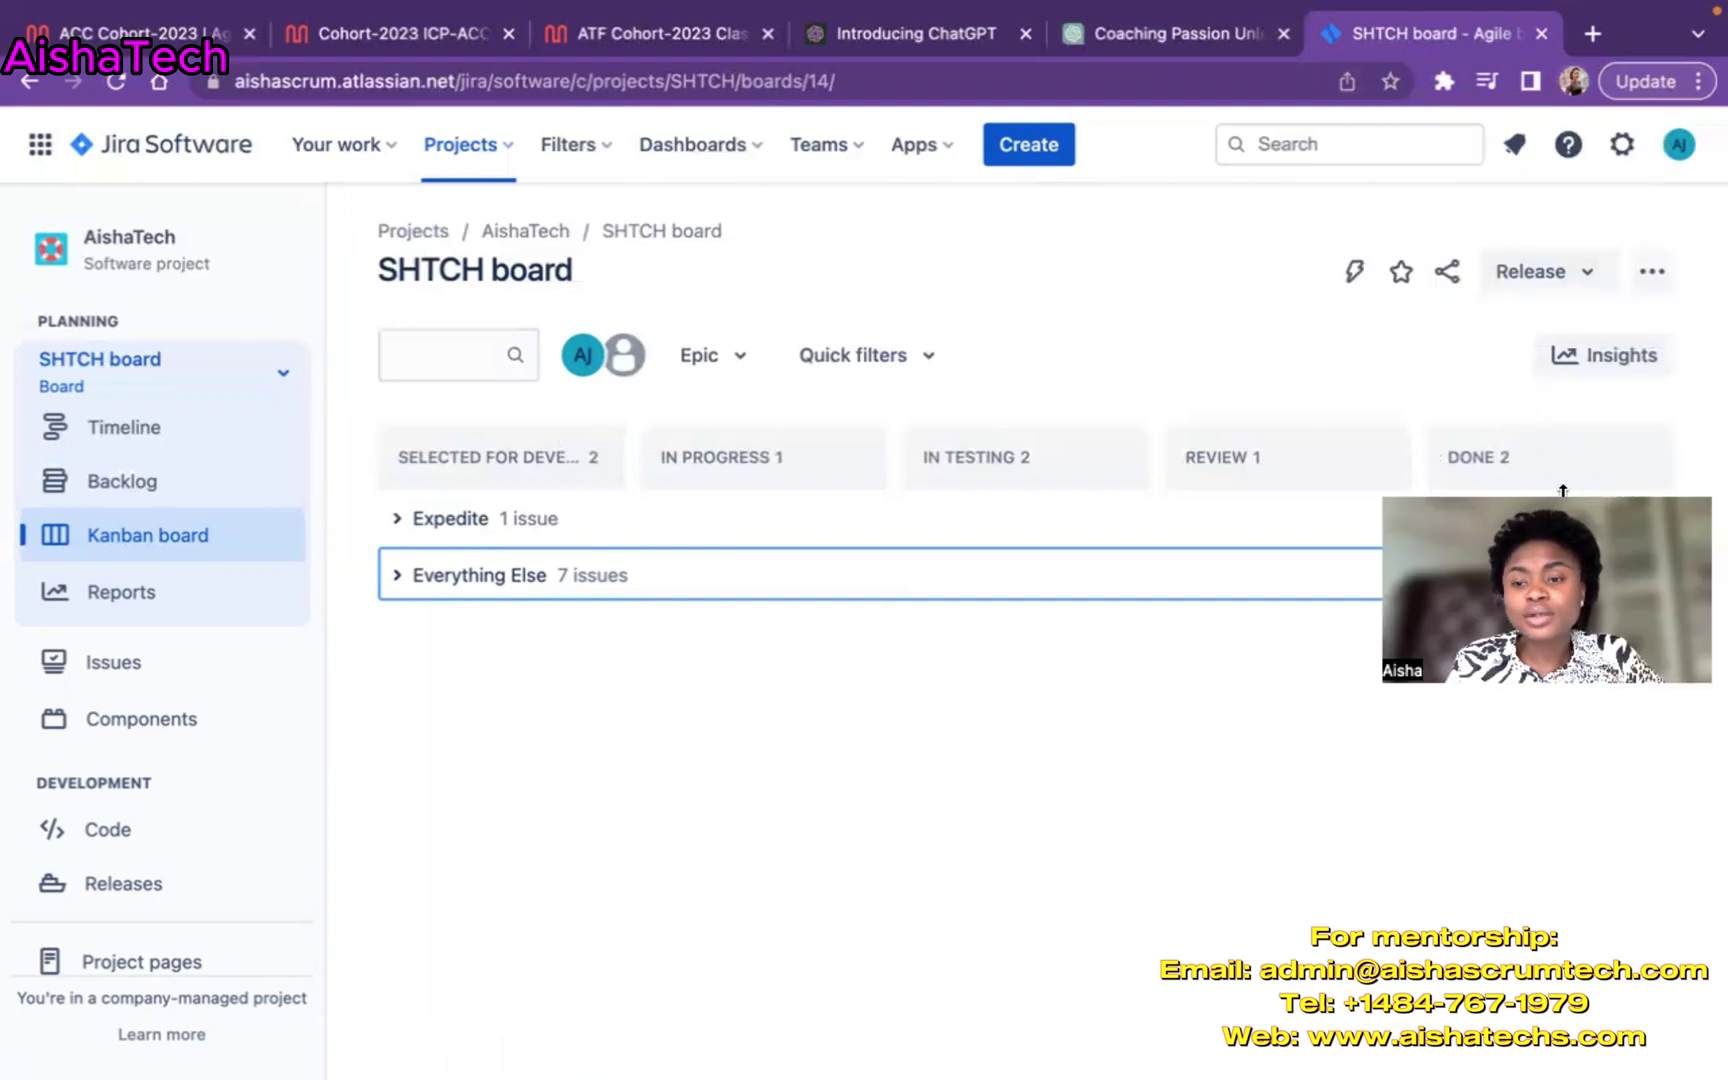
Base the SHTCH board's swimlanes on Epics in the board settings and view the epic grouping on the board.
click(1652, 272)
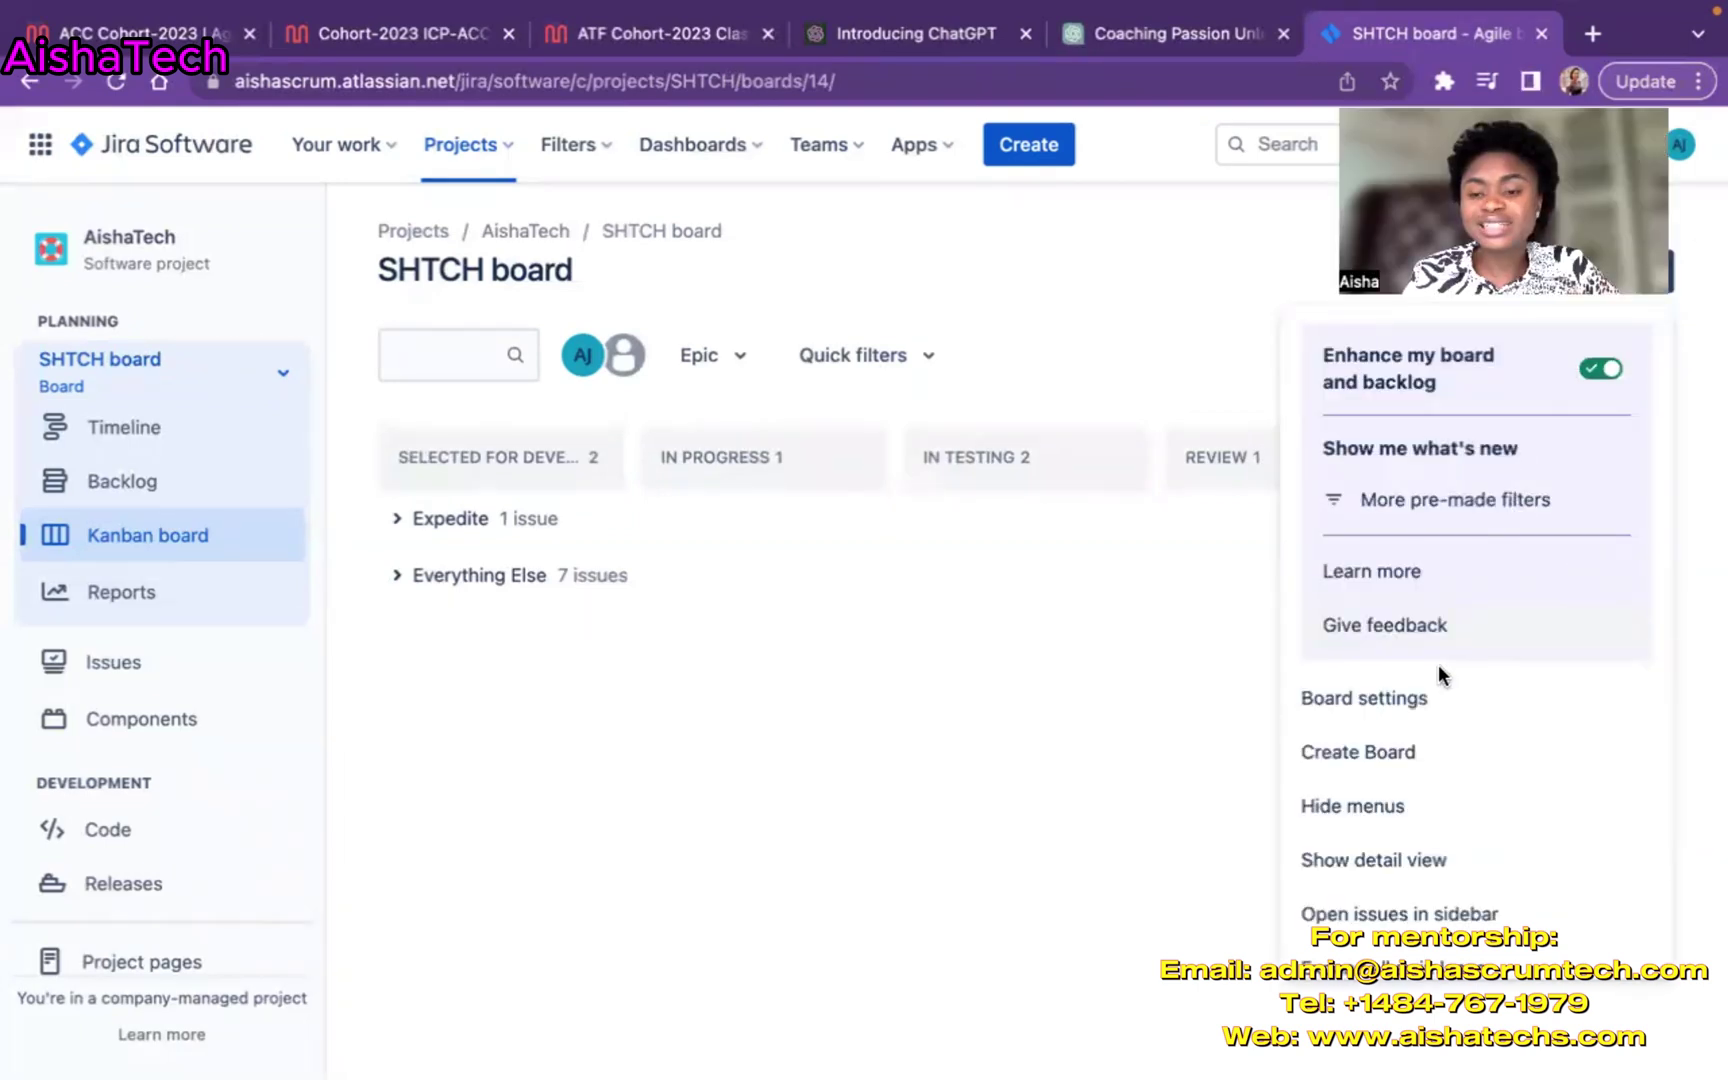
click(1349, 700)
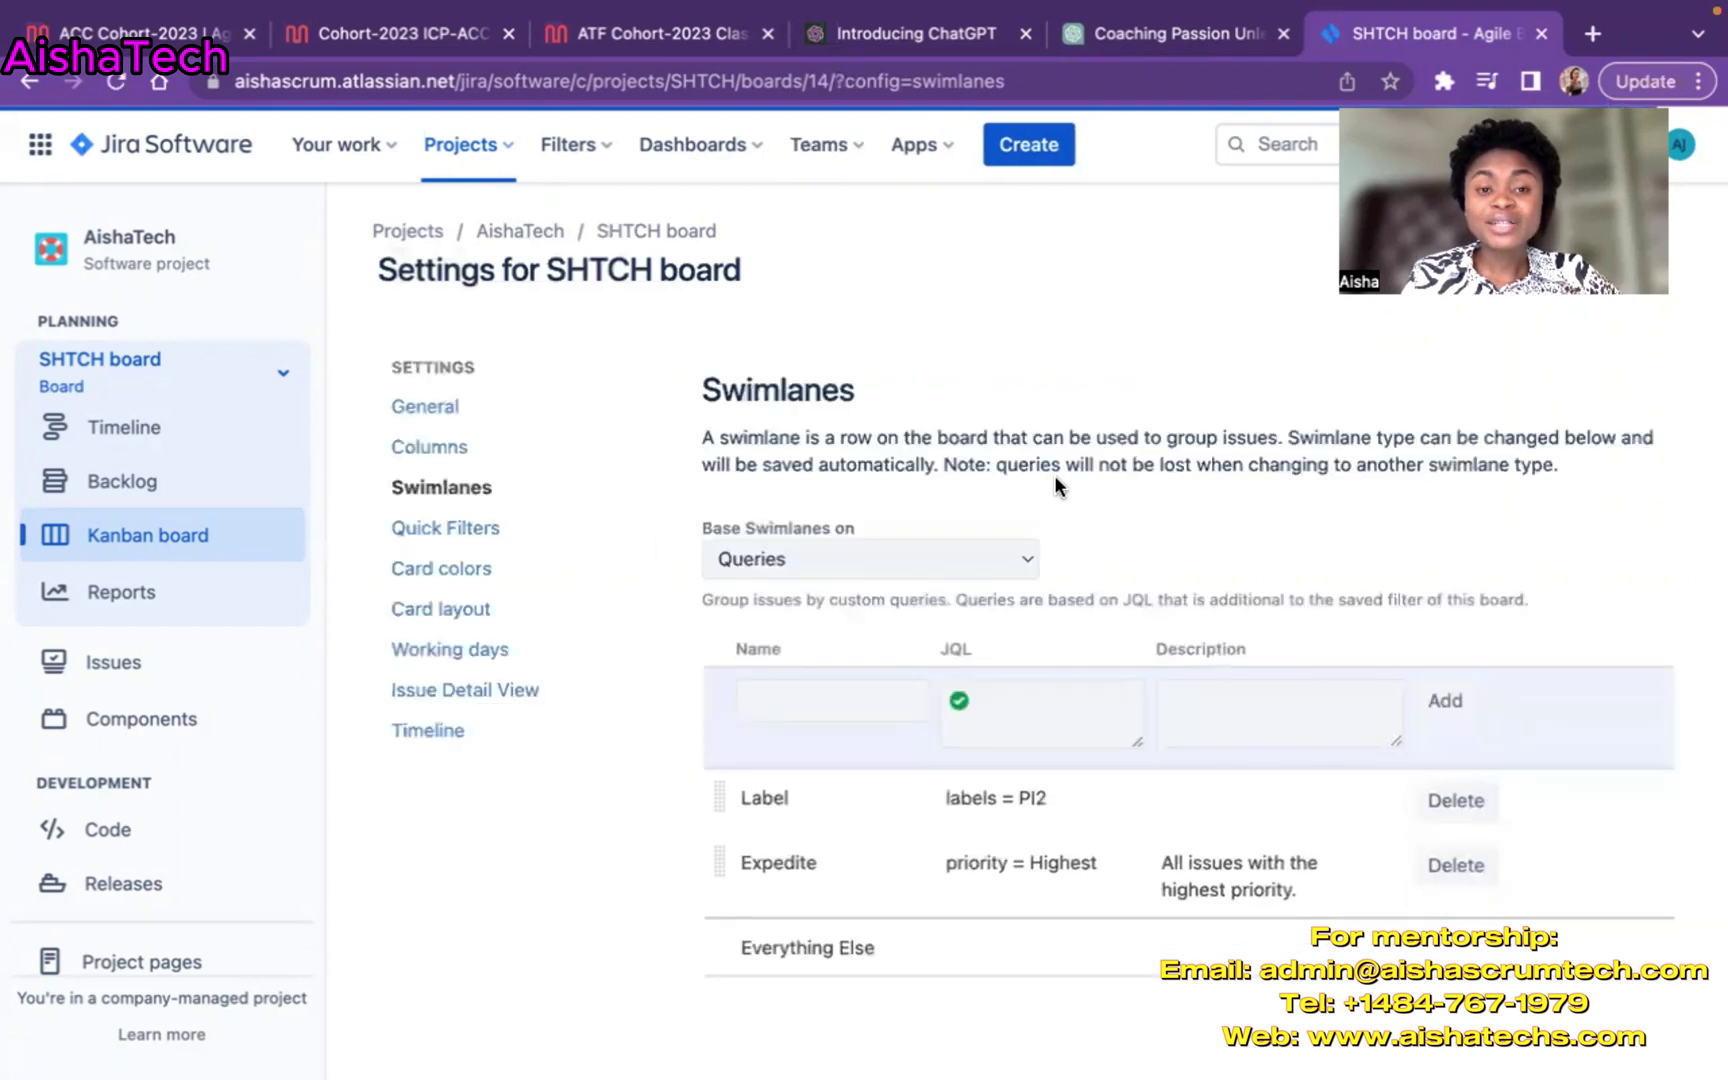
click(1027, 558)
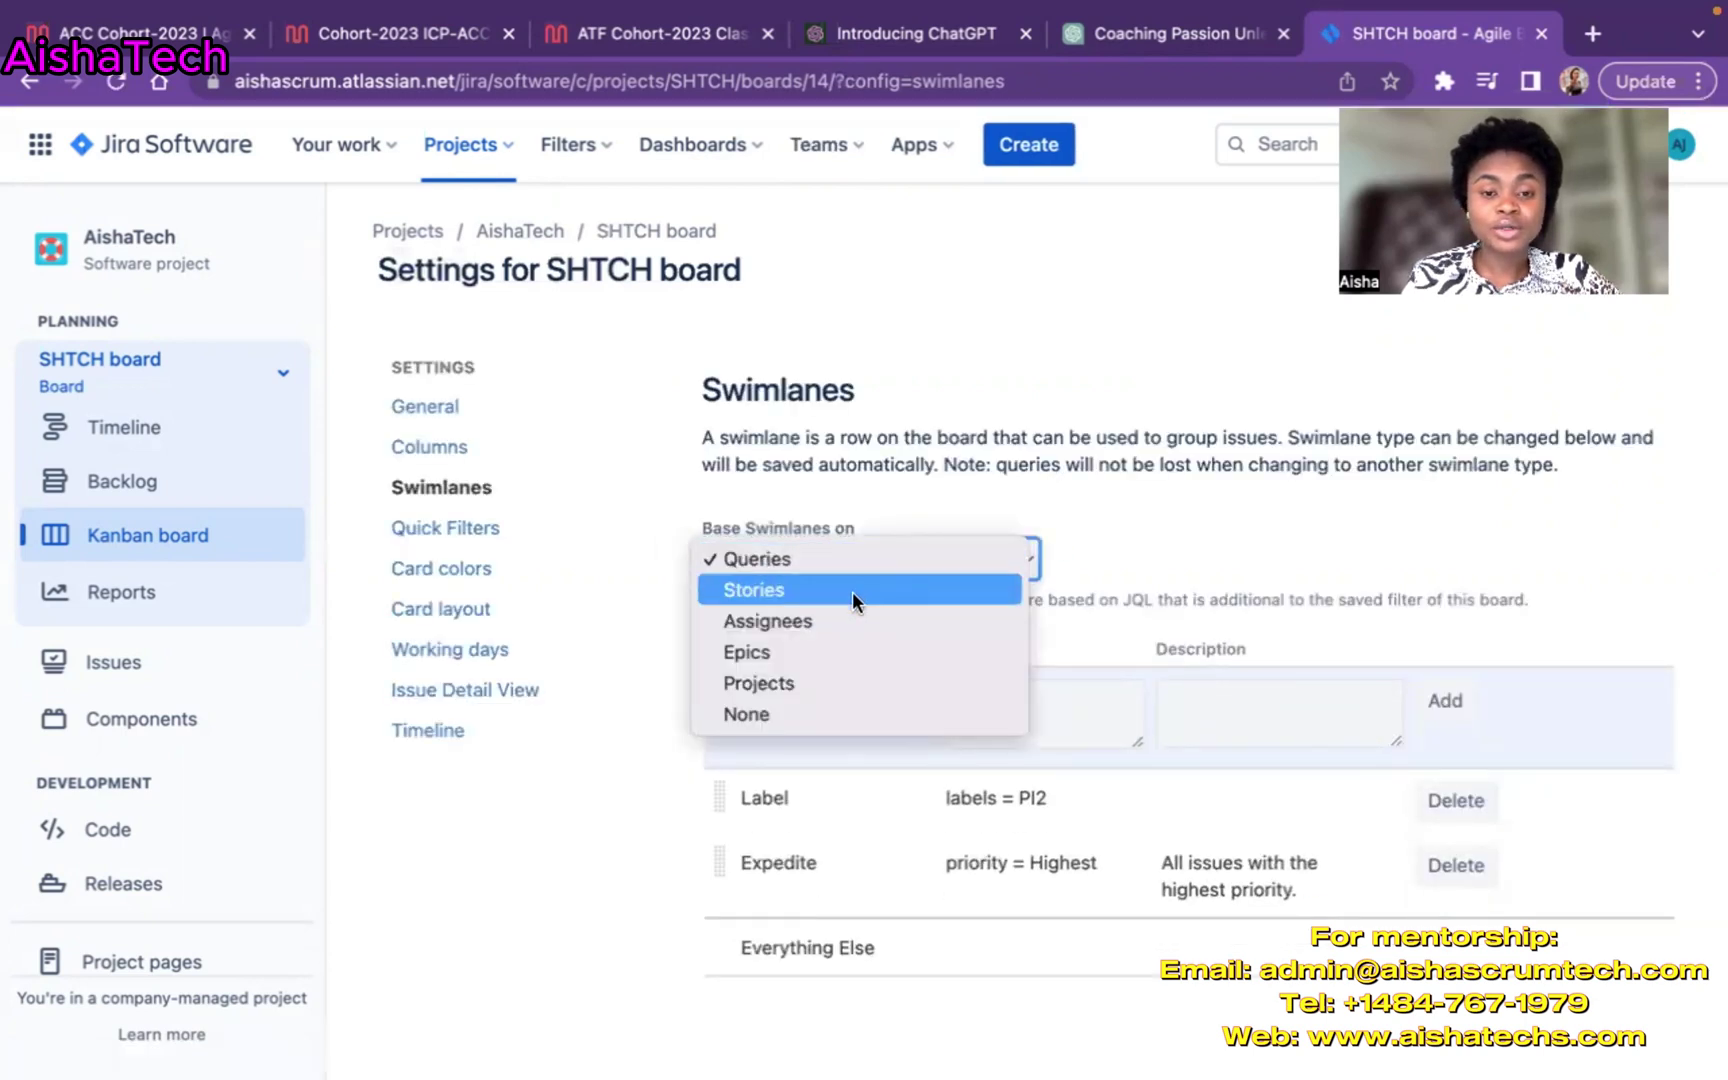
click(828, 648)
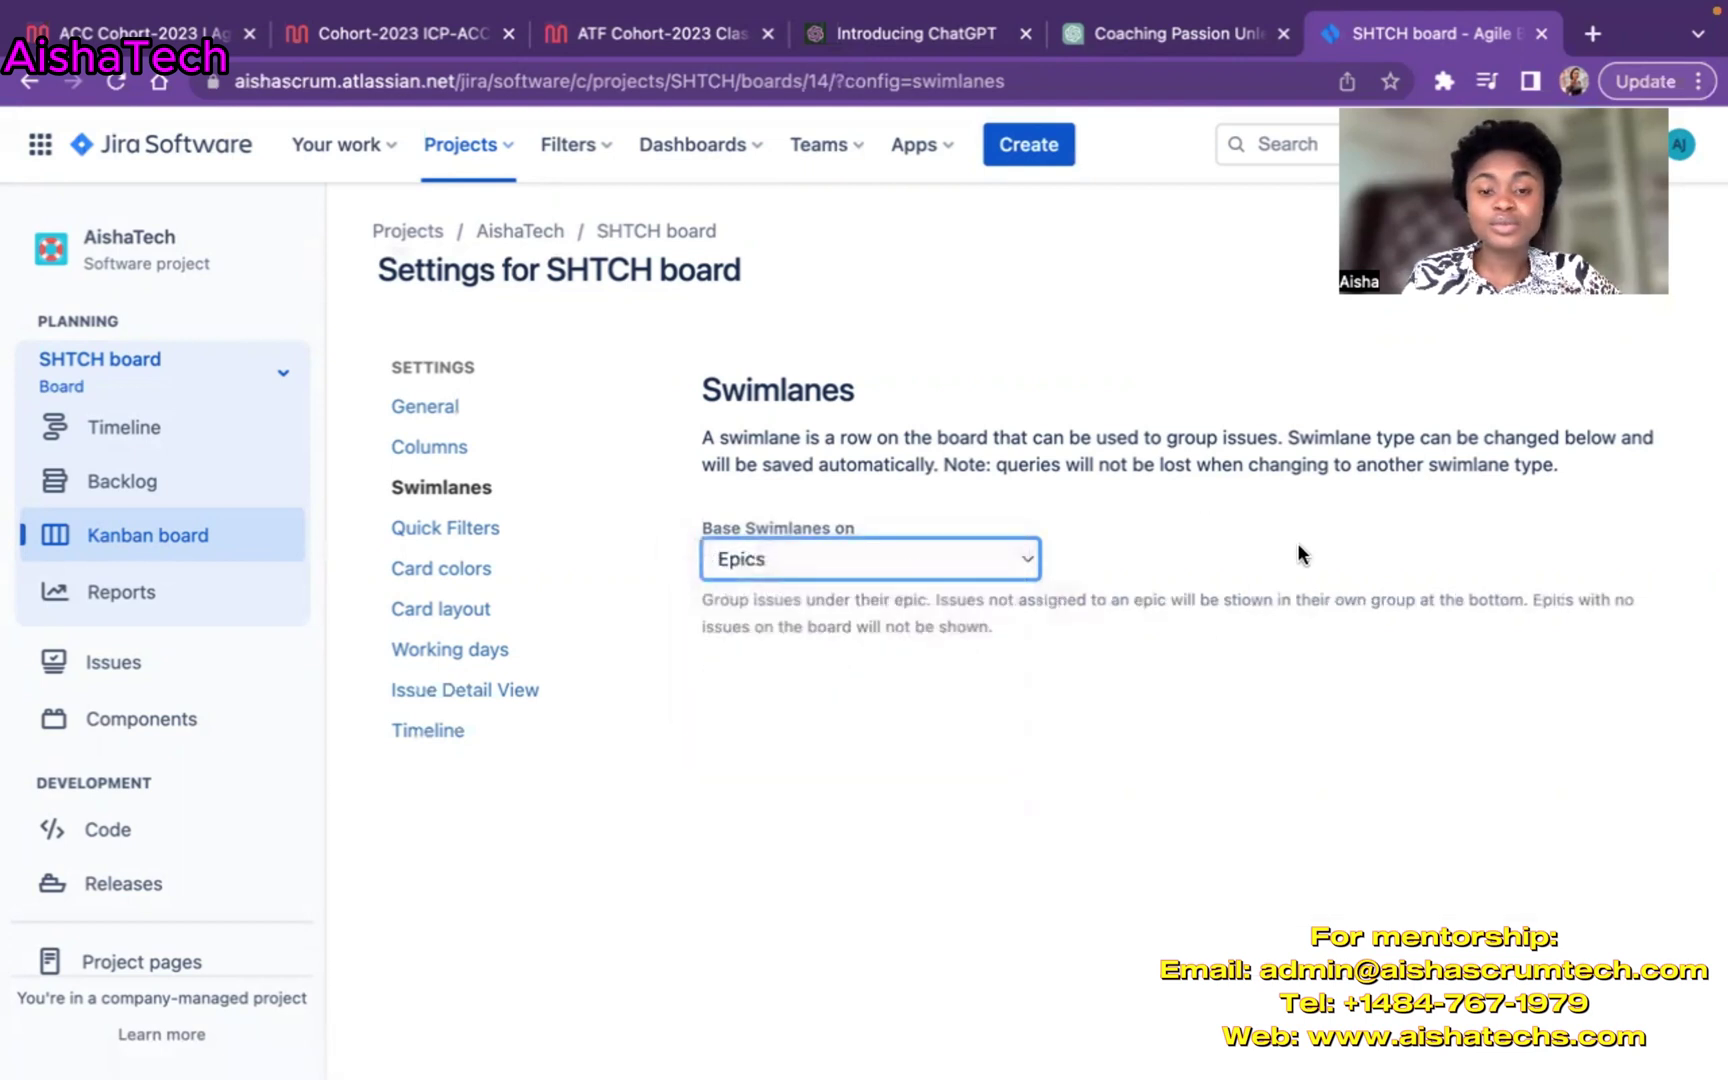
click(996, 780)
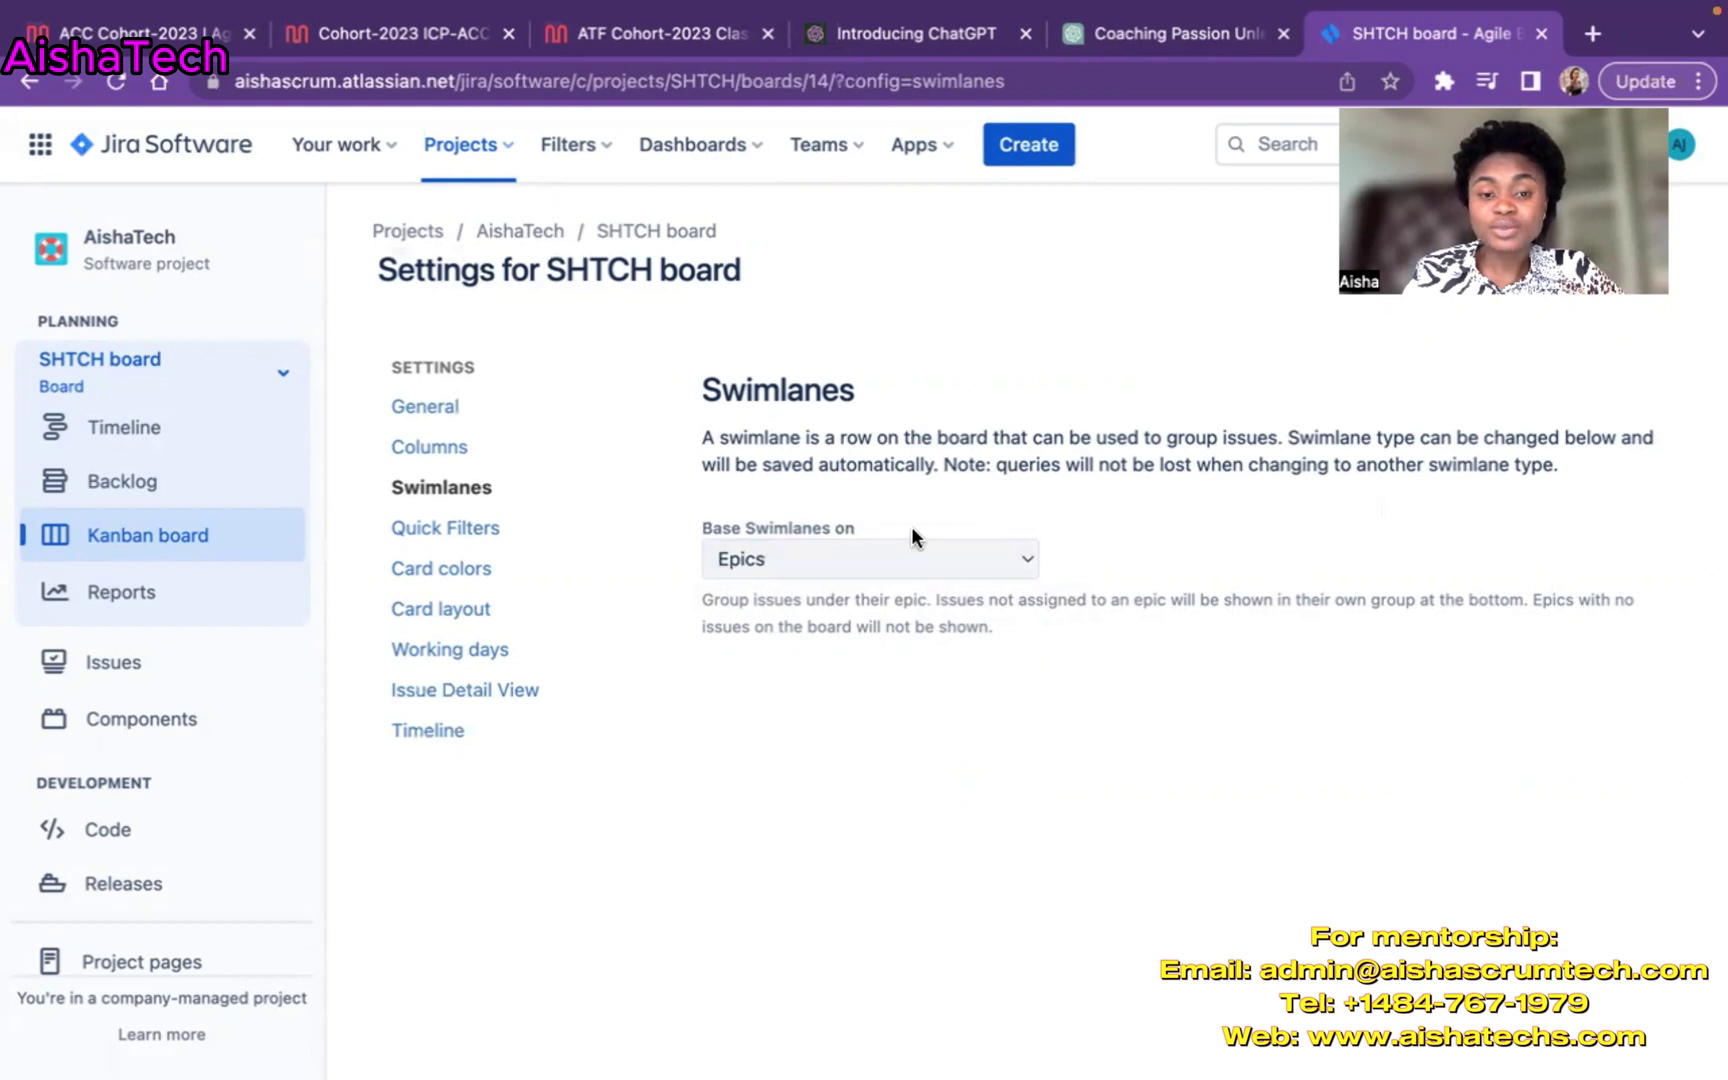
click(1026, 560)
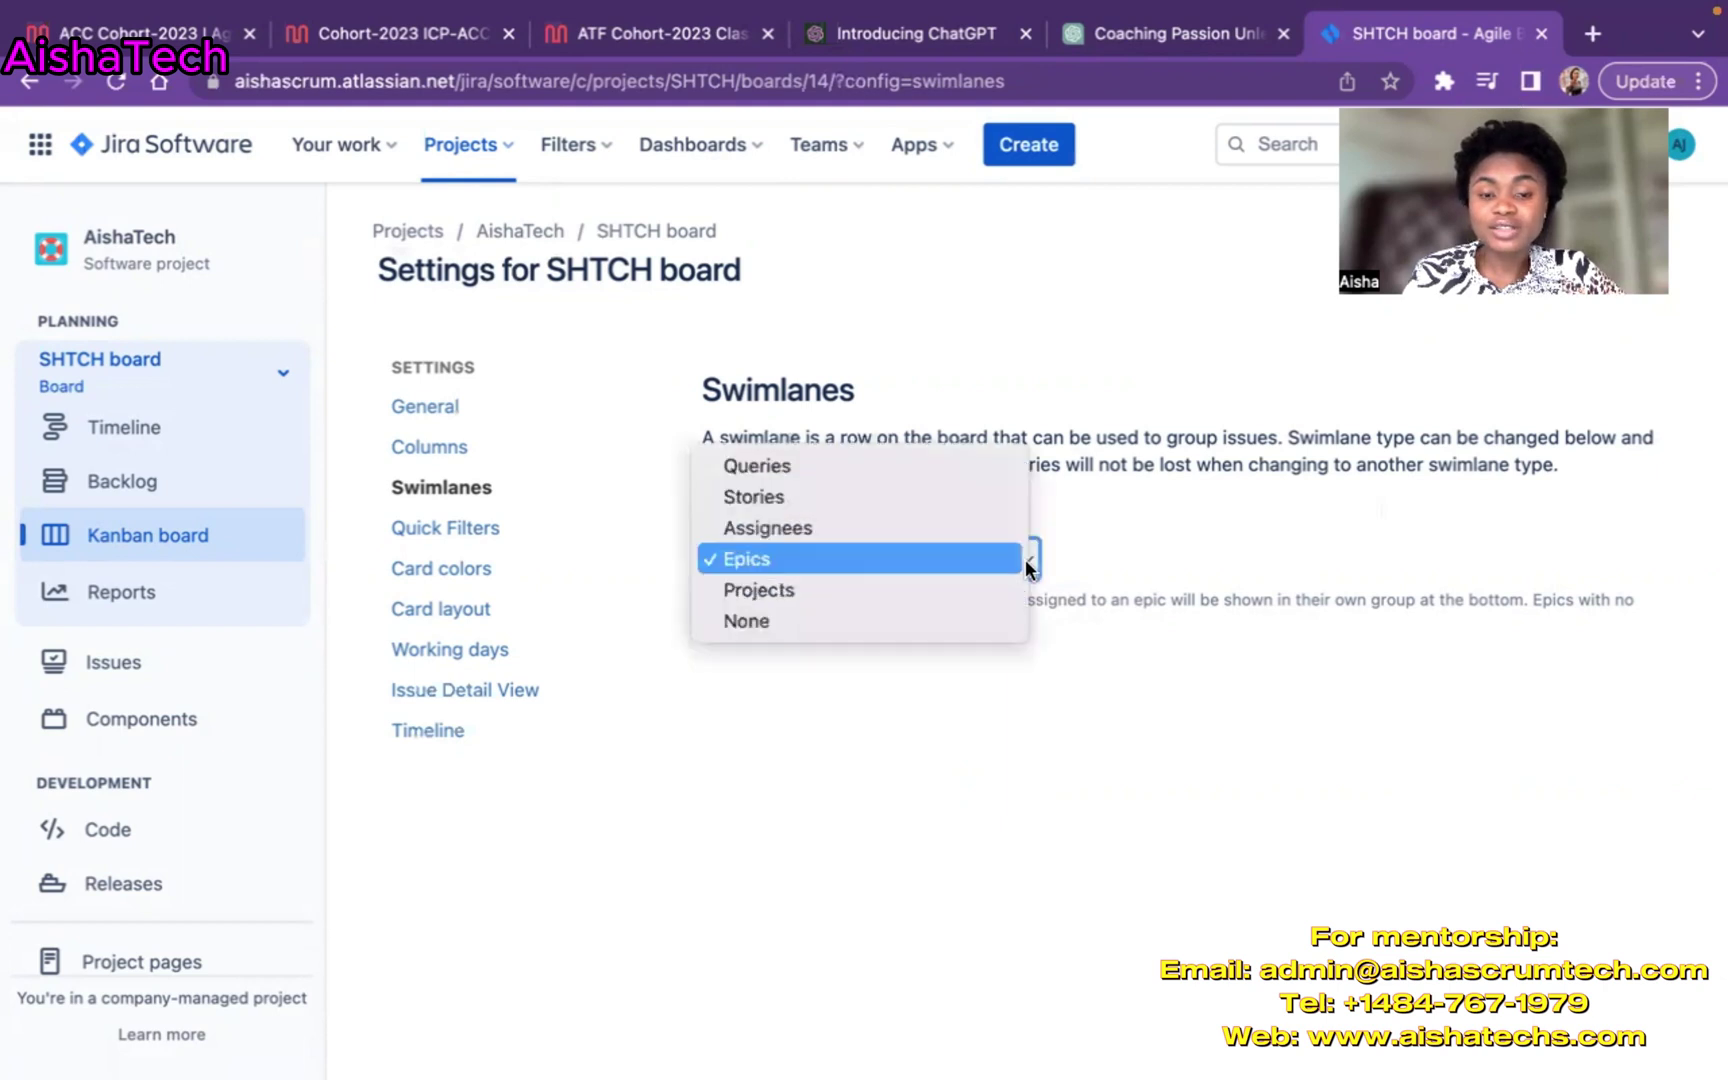
click(790, 559)
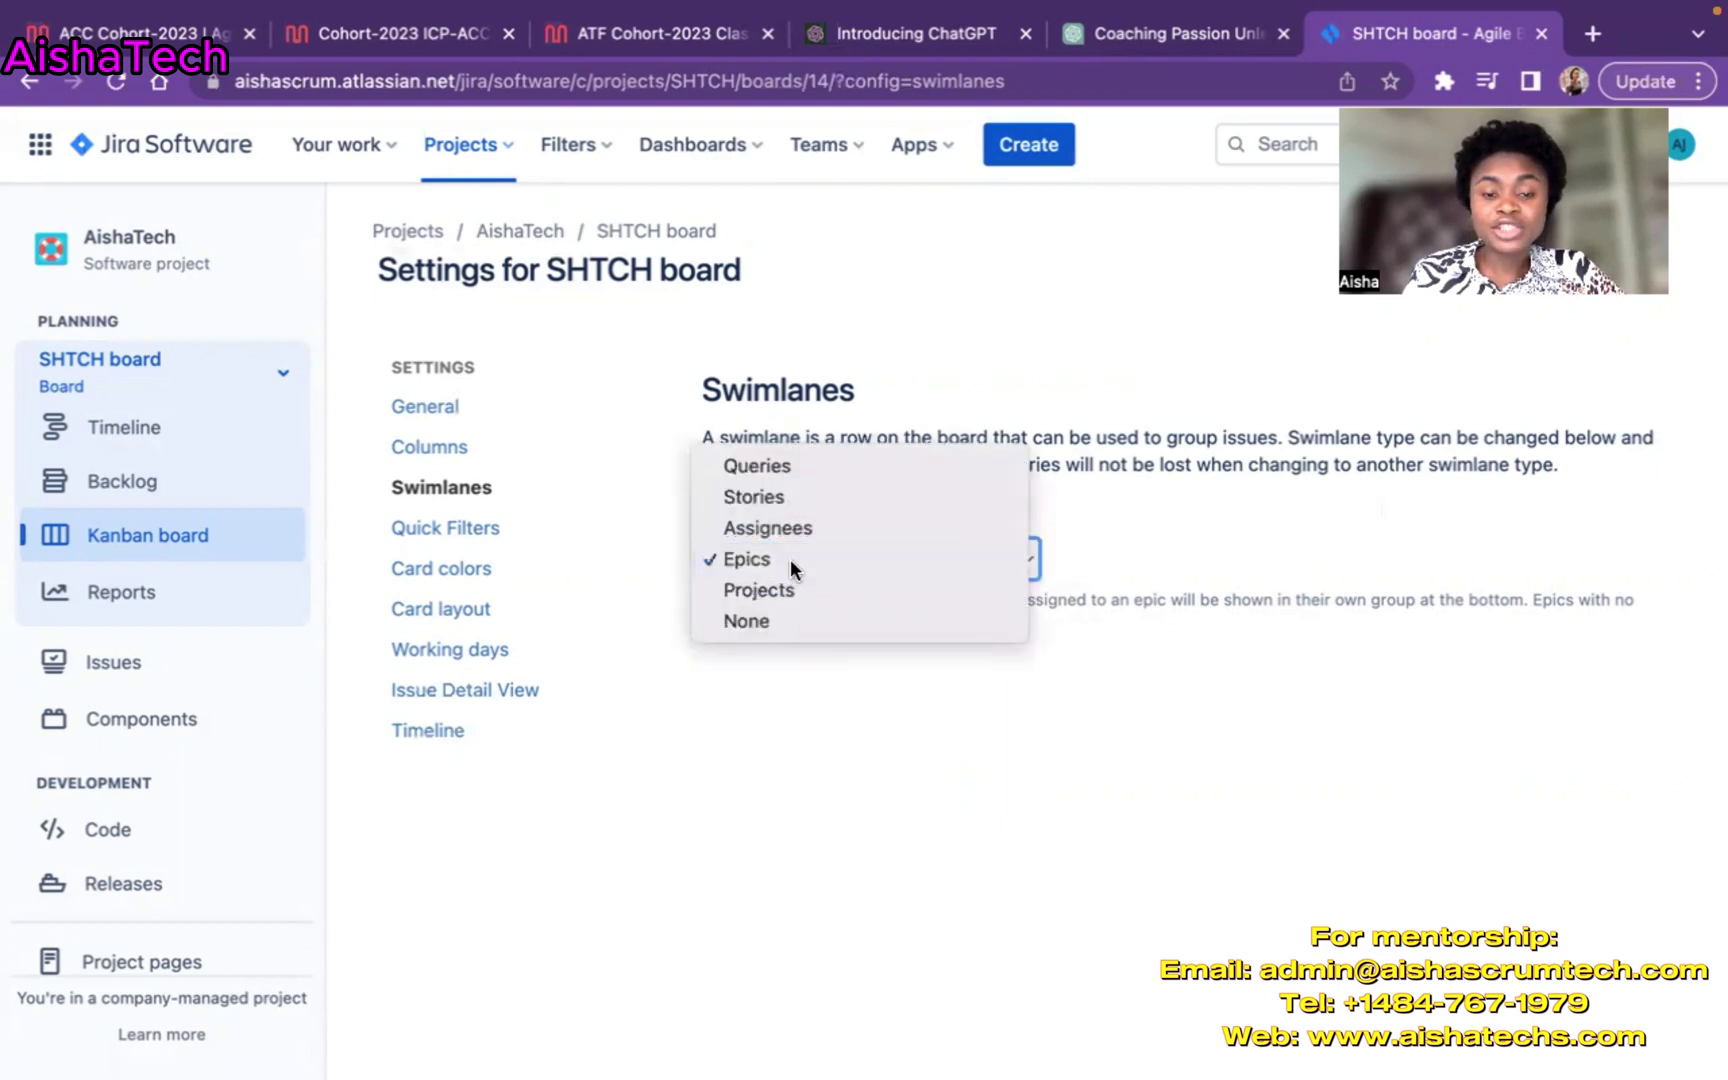
click(756, 810)
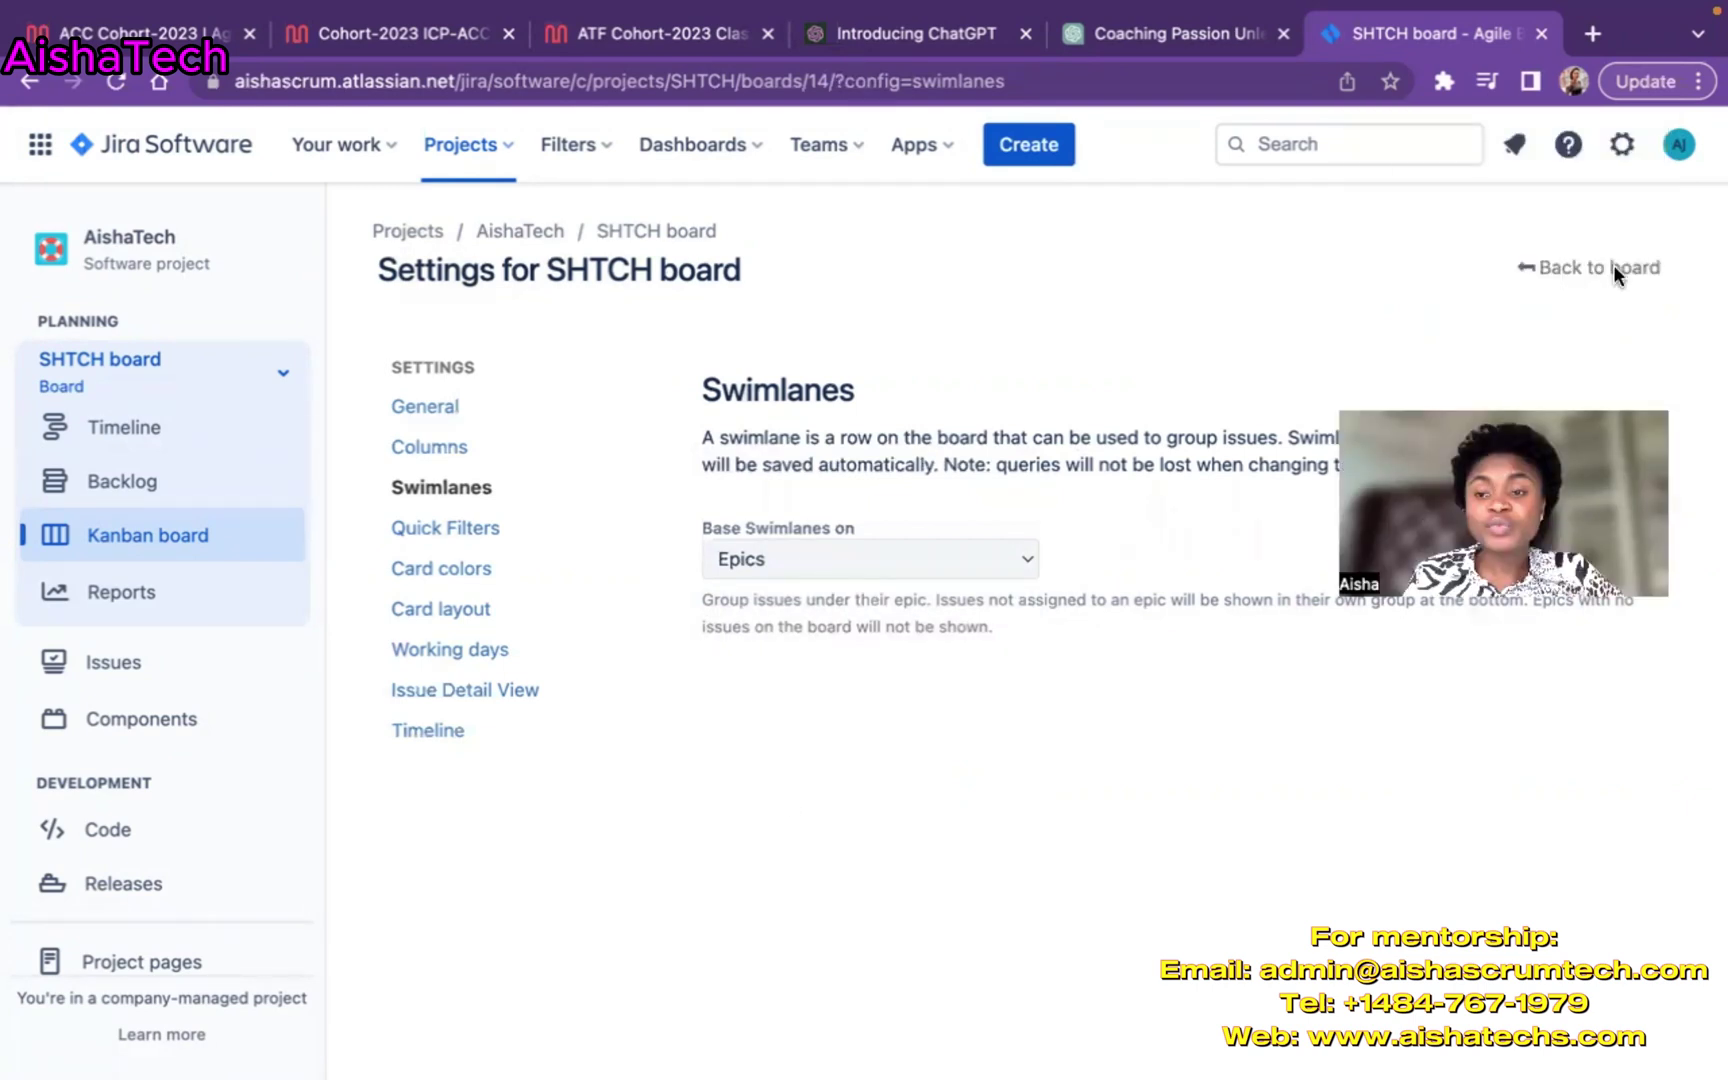
click(1575, 272)
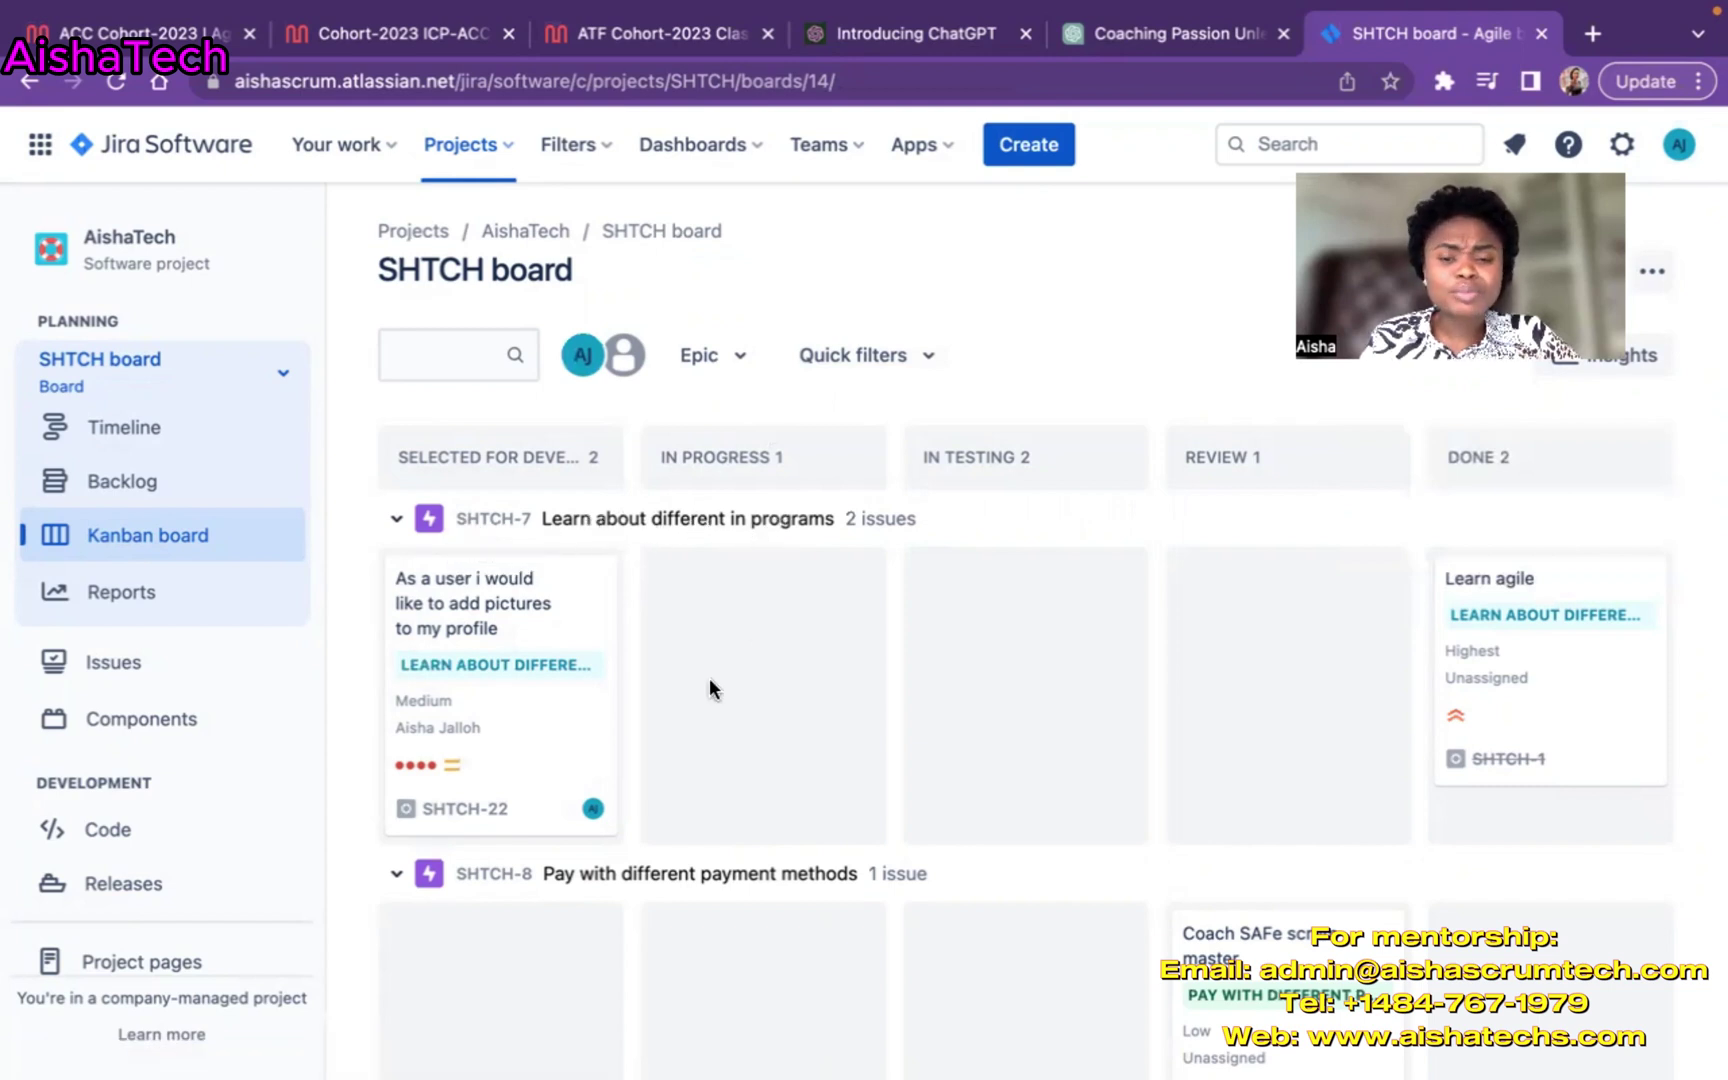
scroll(709, 678, down, 2)
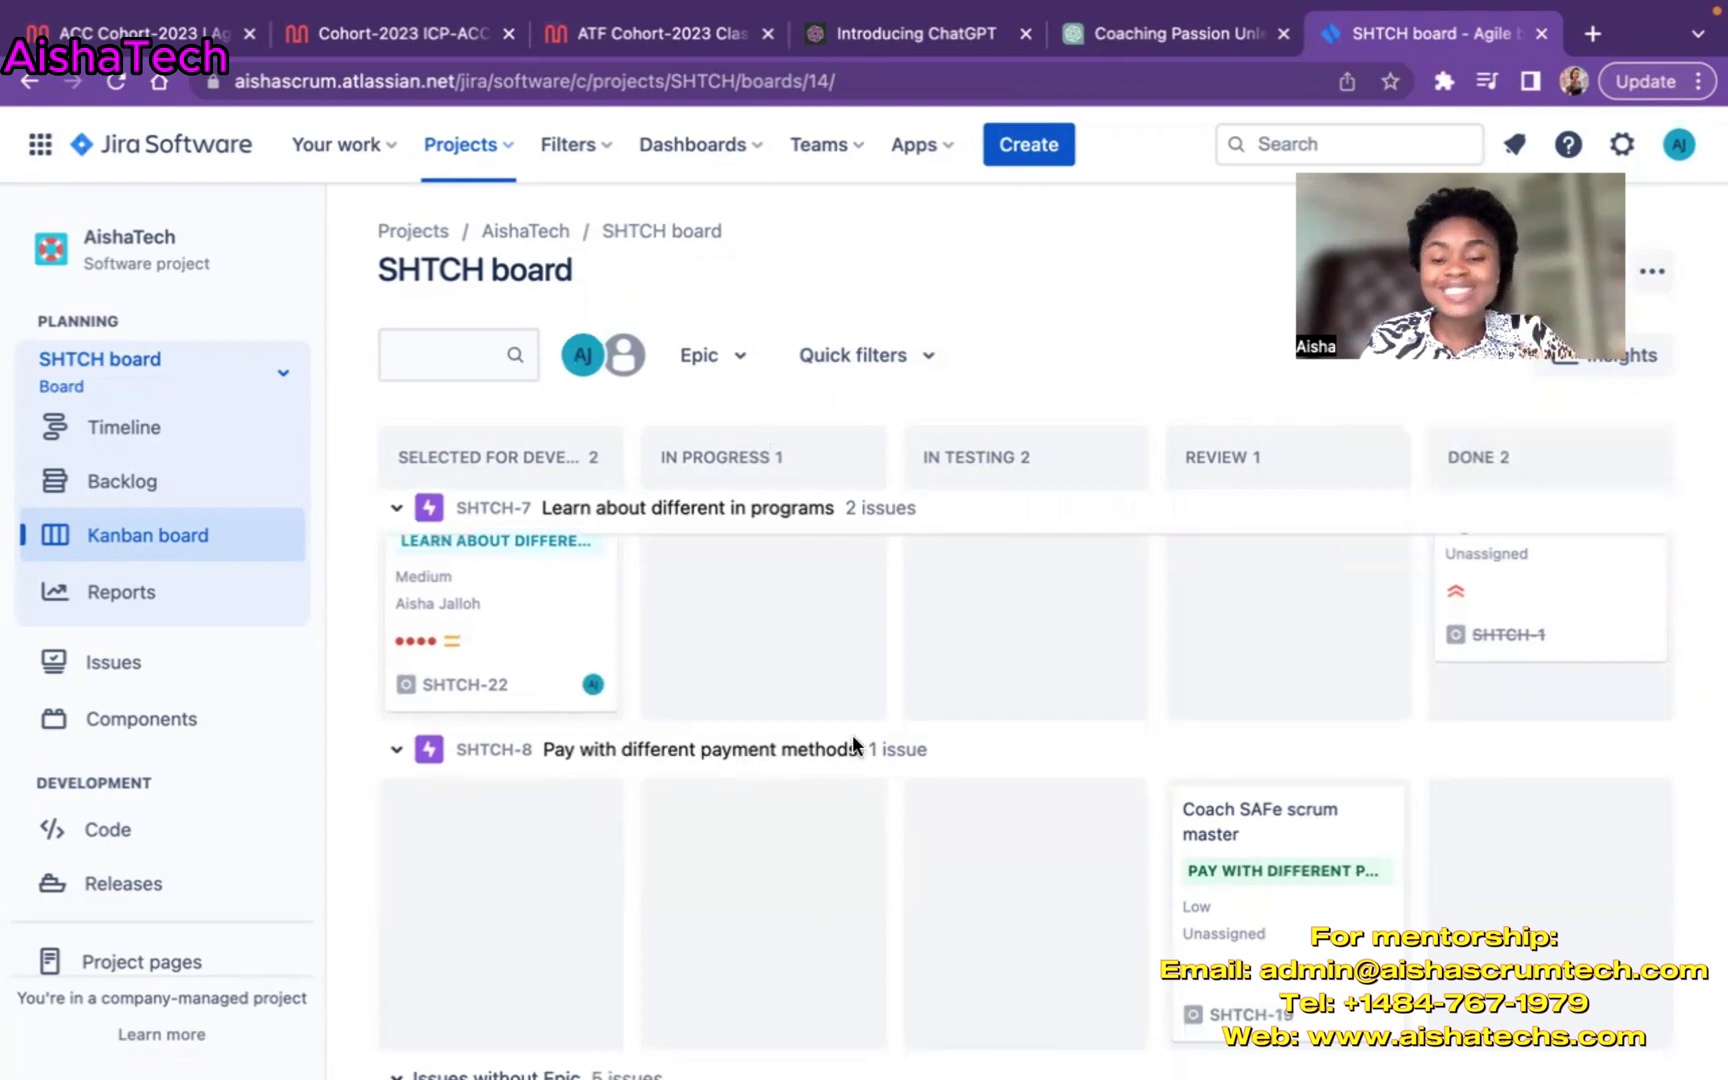
Examine how the board groups issues under each epic swimlane and under Issues without Epic.
scroll(853, 740, down, 4)
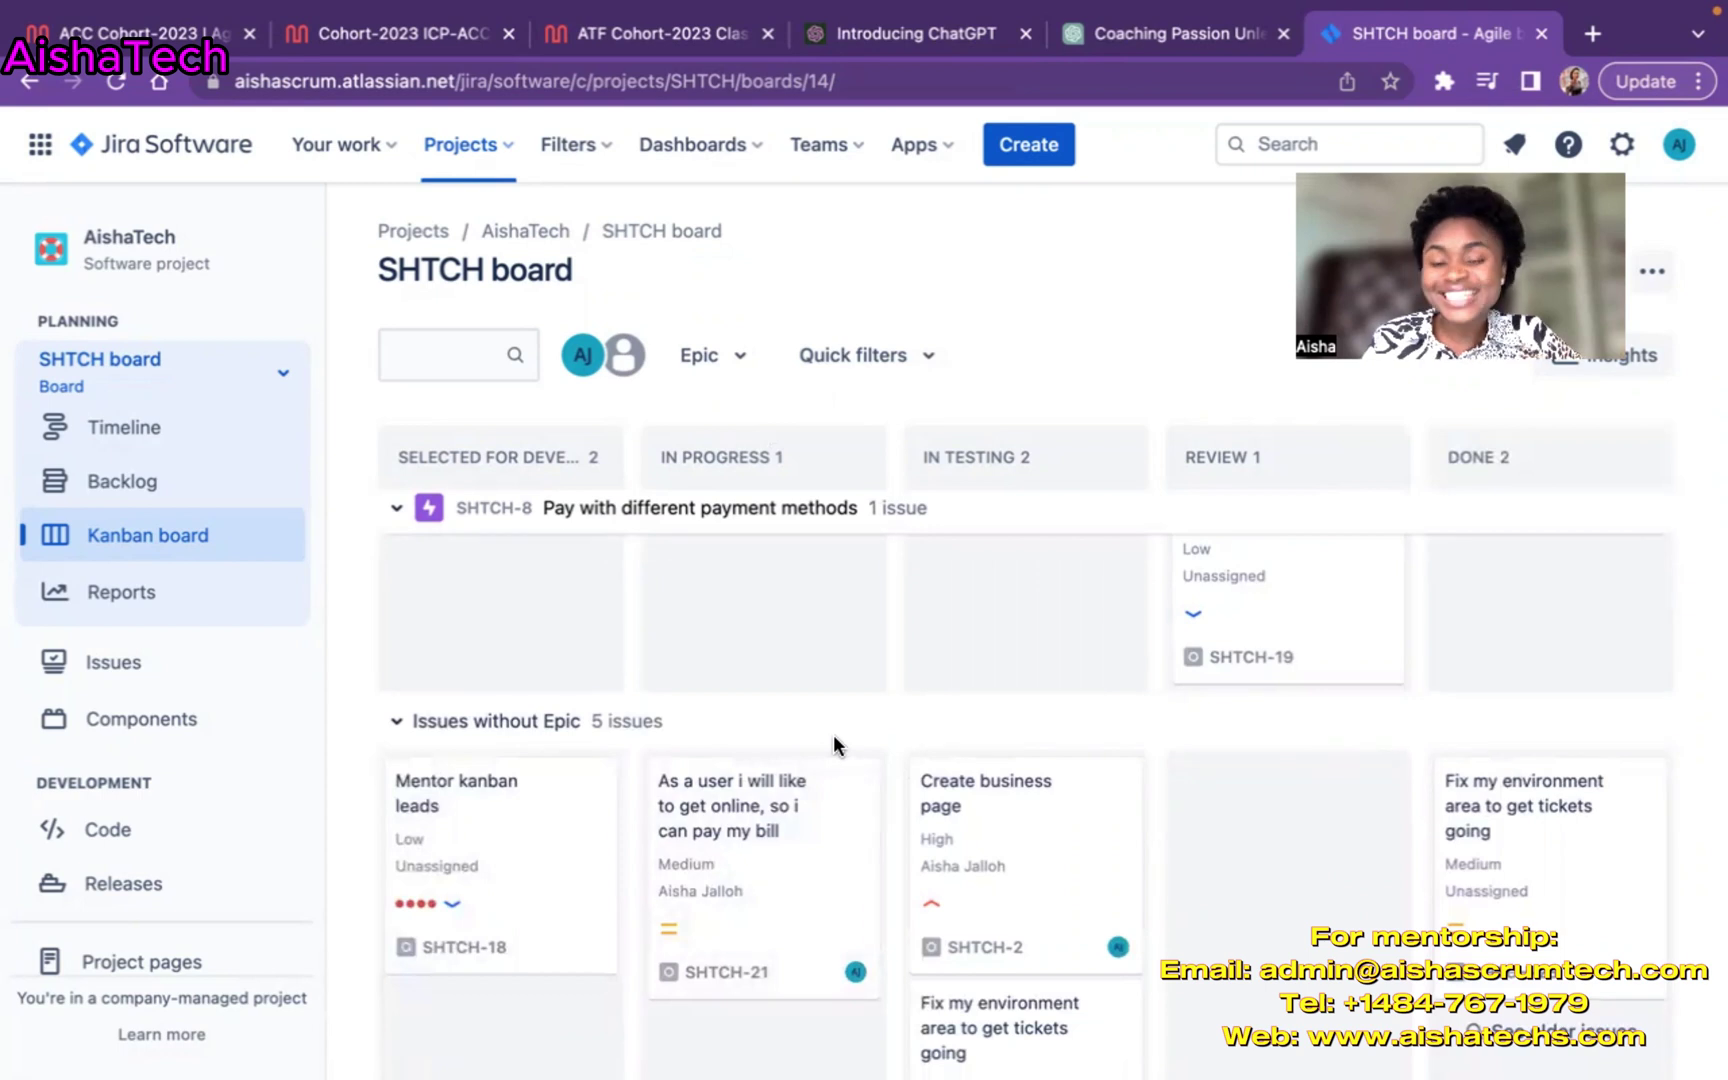
scroll(833, 734, down, 1)
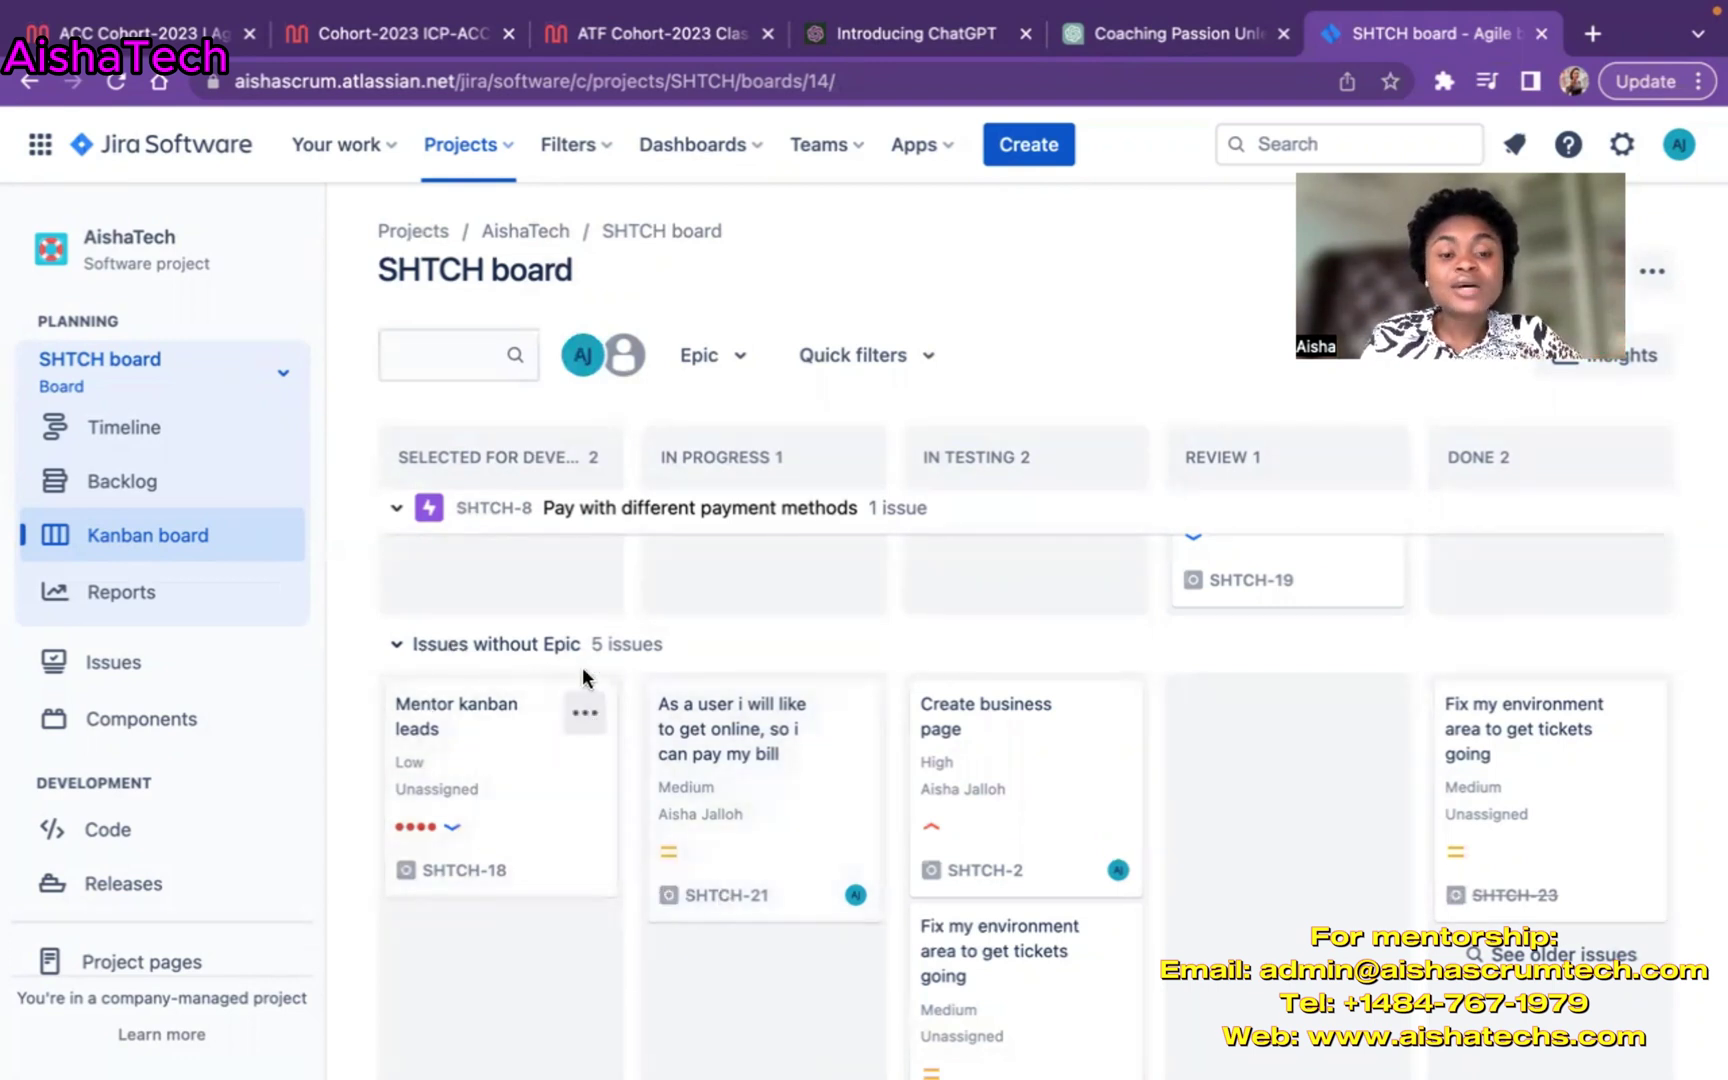
scroll(666, 948, down, 1)
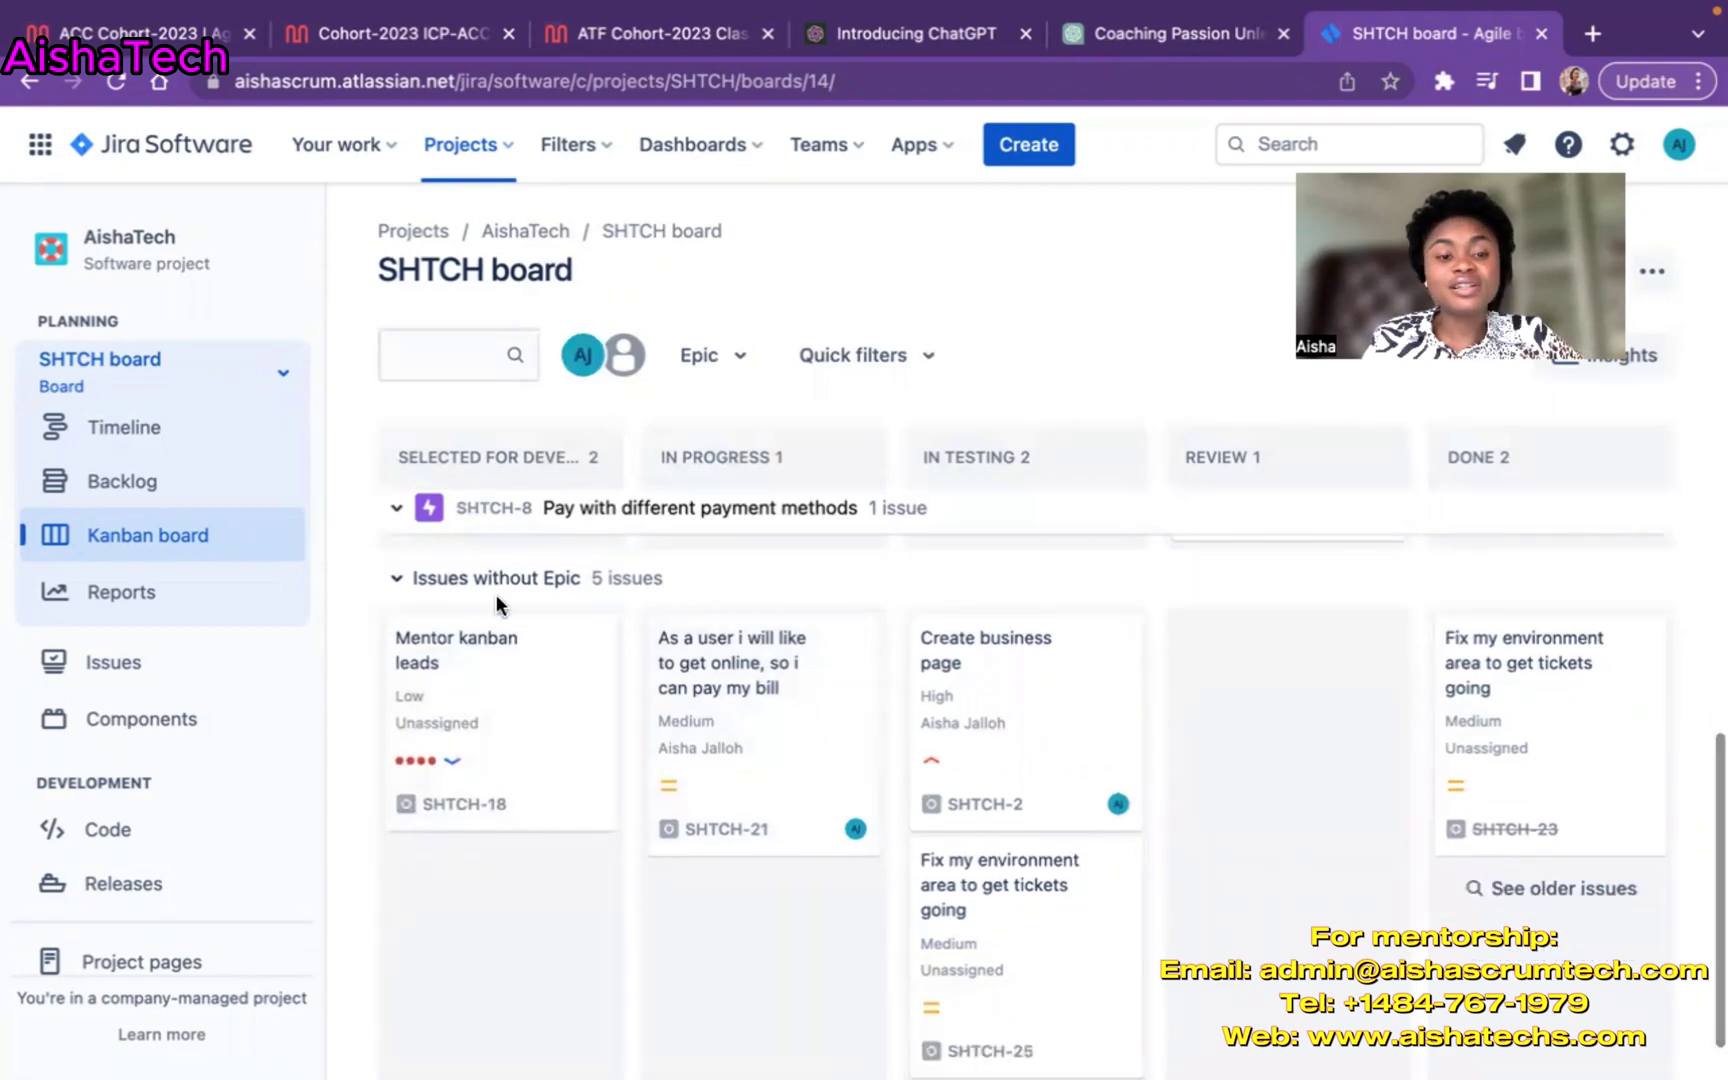
scroll(663, 996, up, 5)
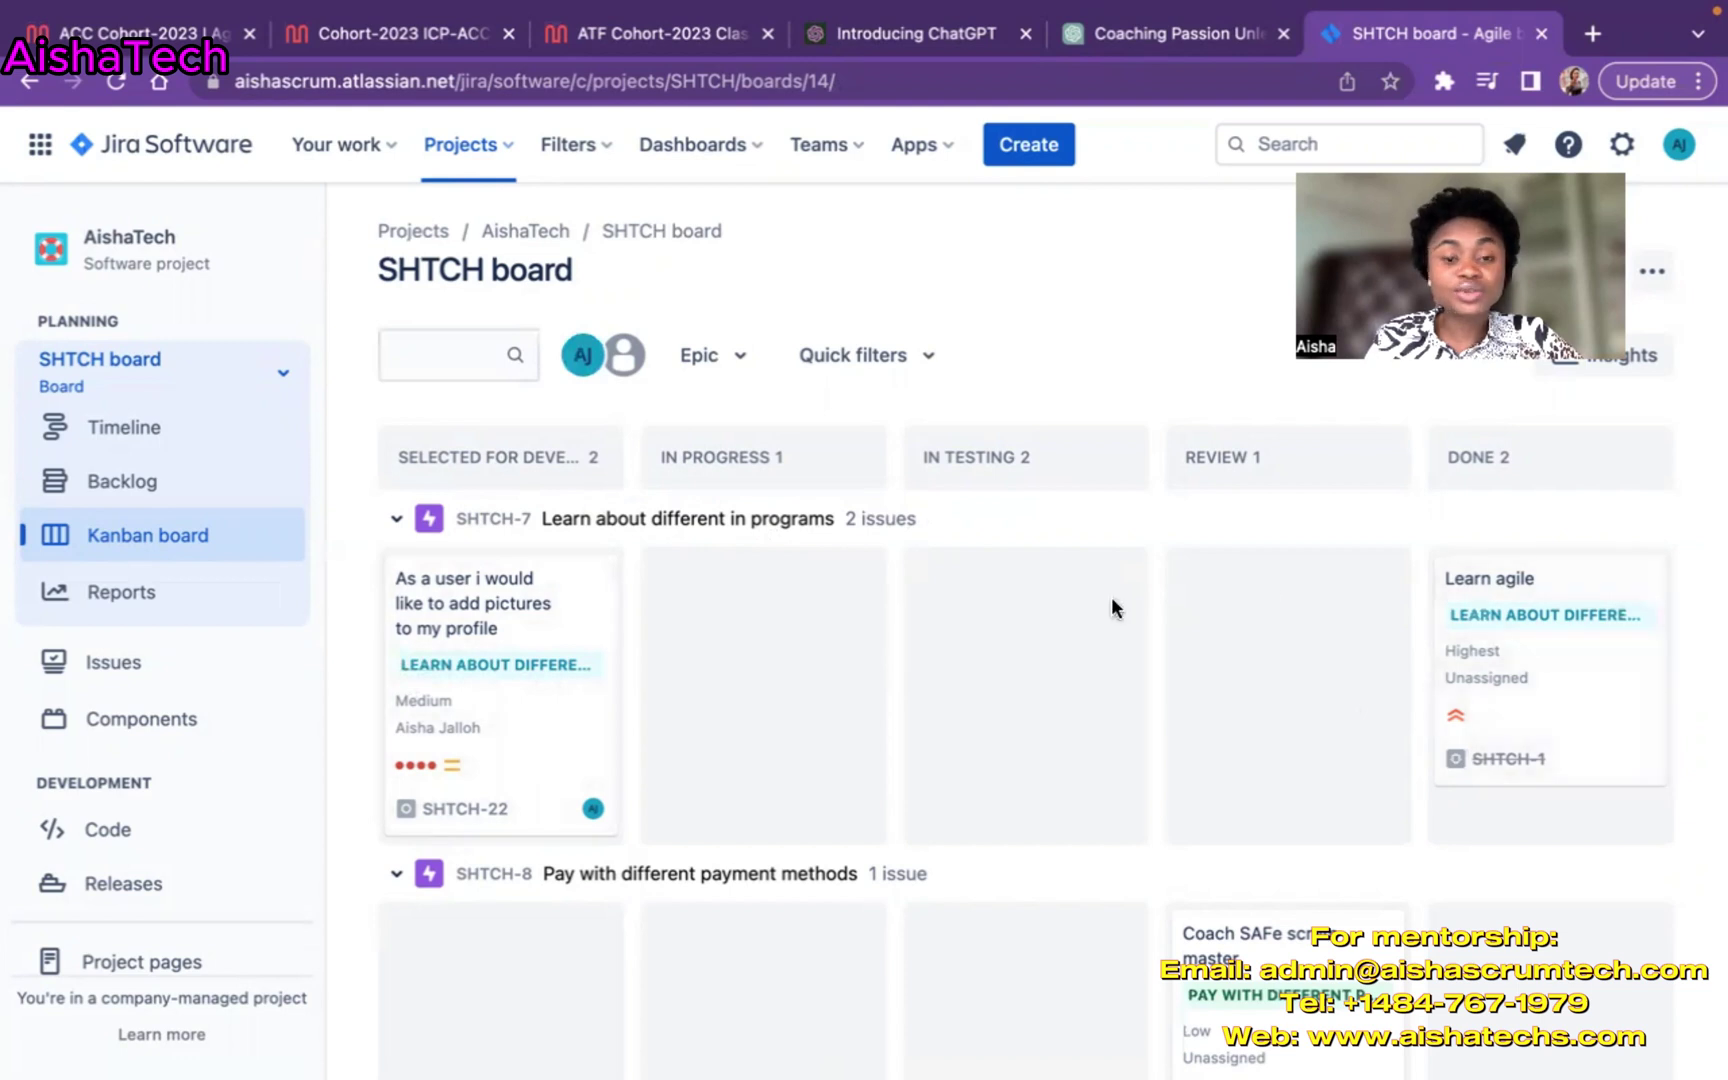
scroll(927, 680, down, 3)
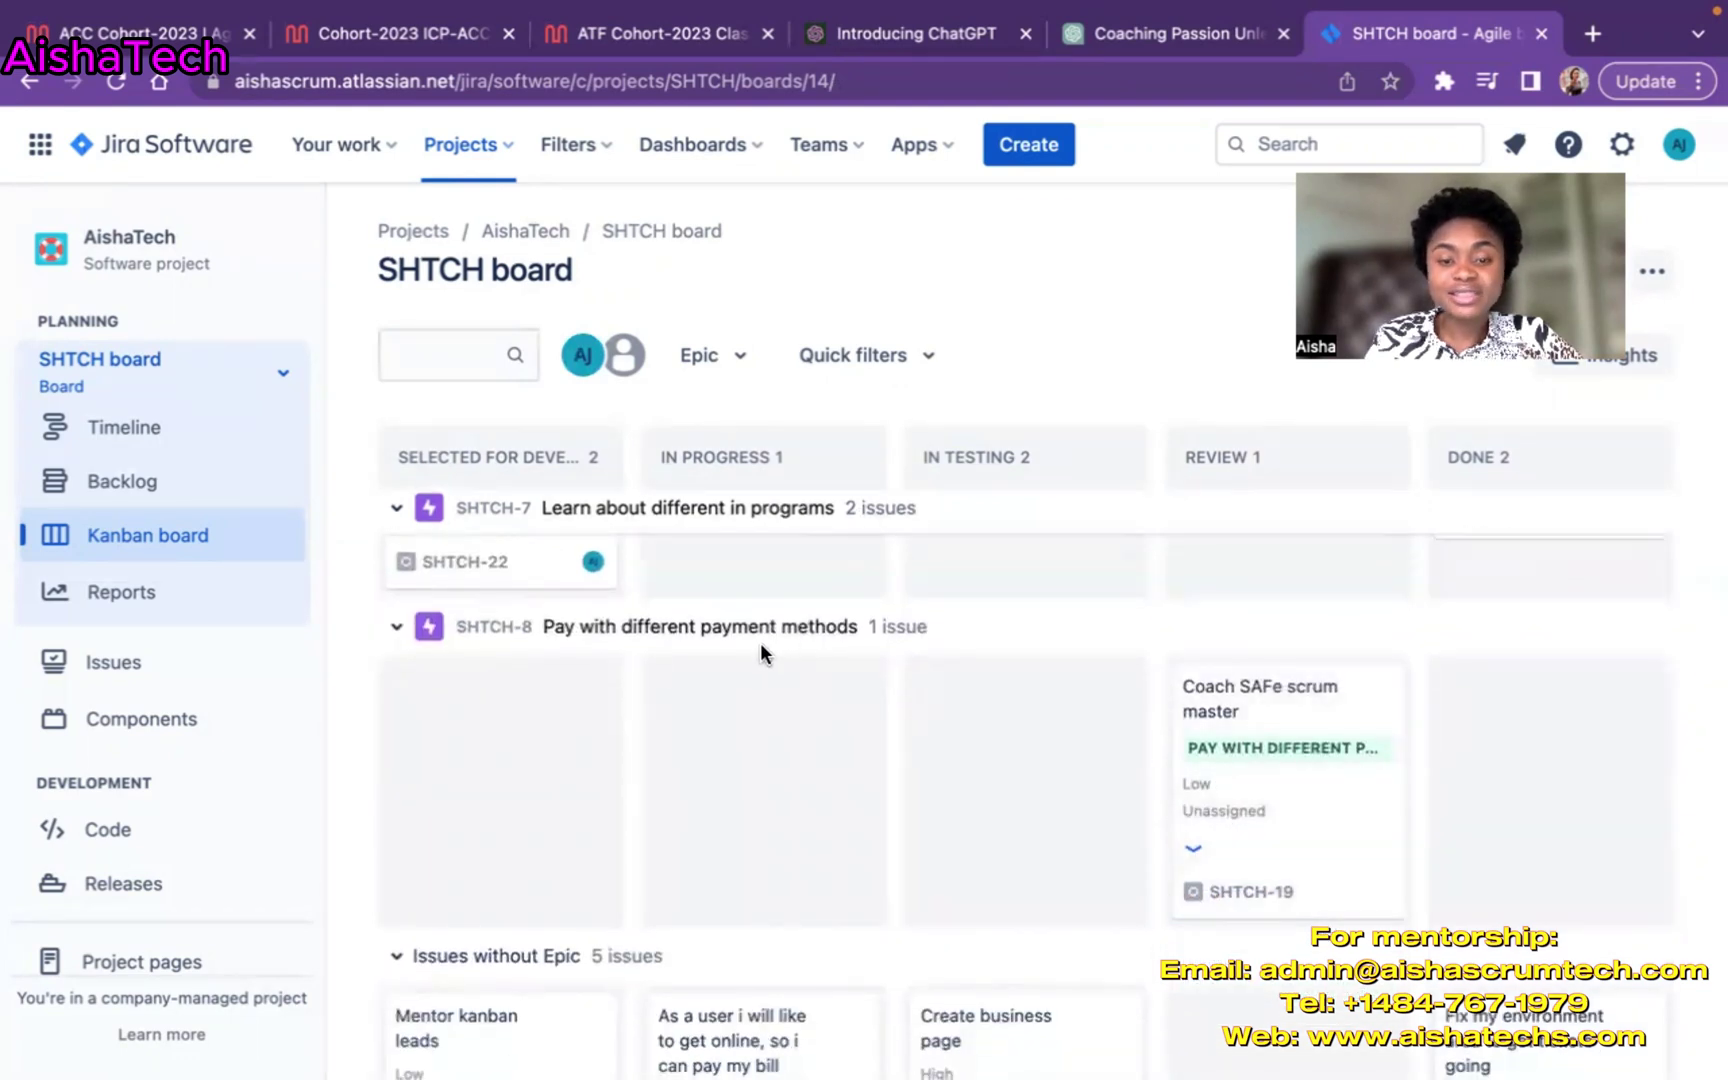
scroll(952, 688, up, 3)
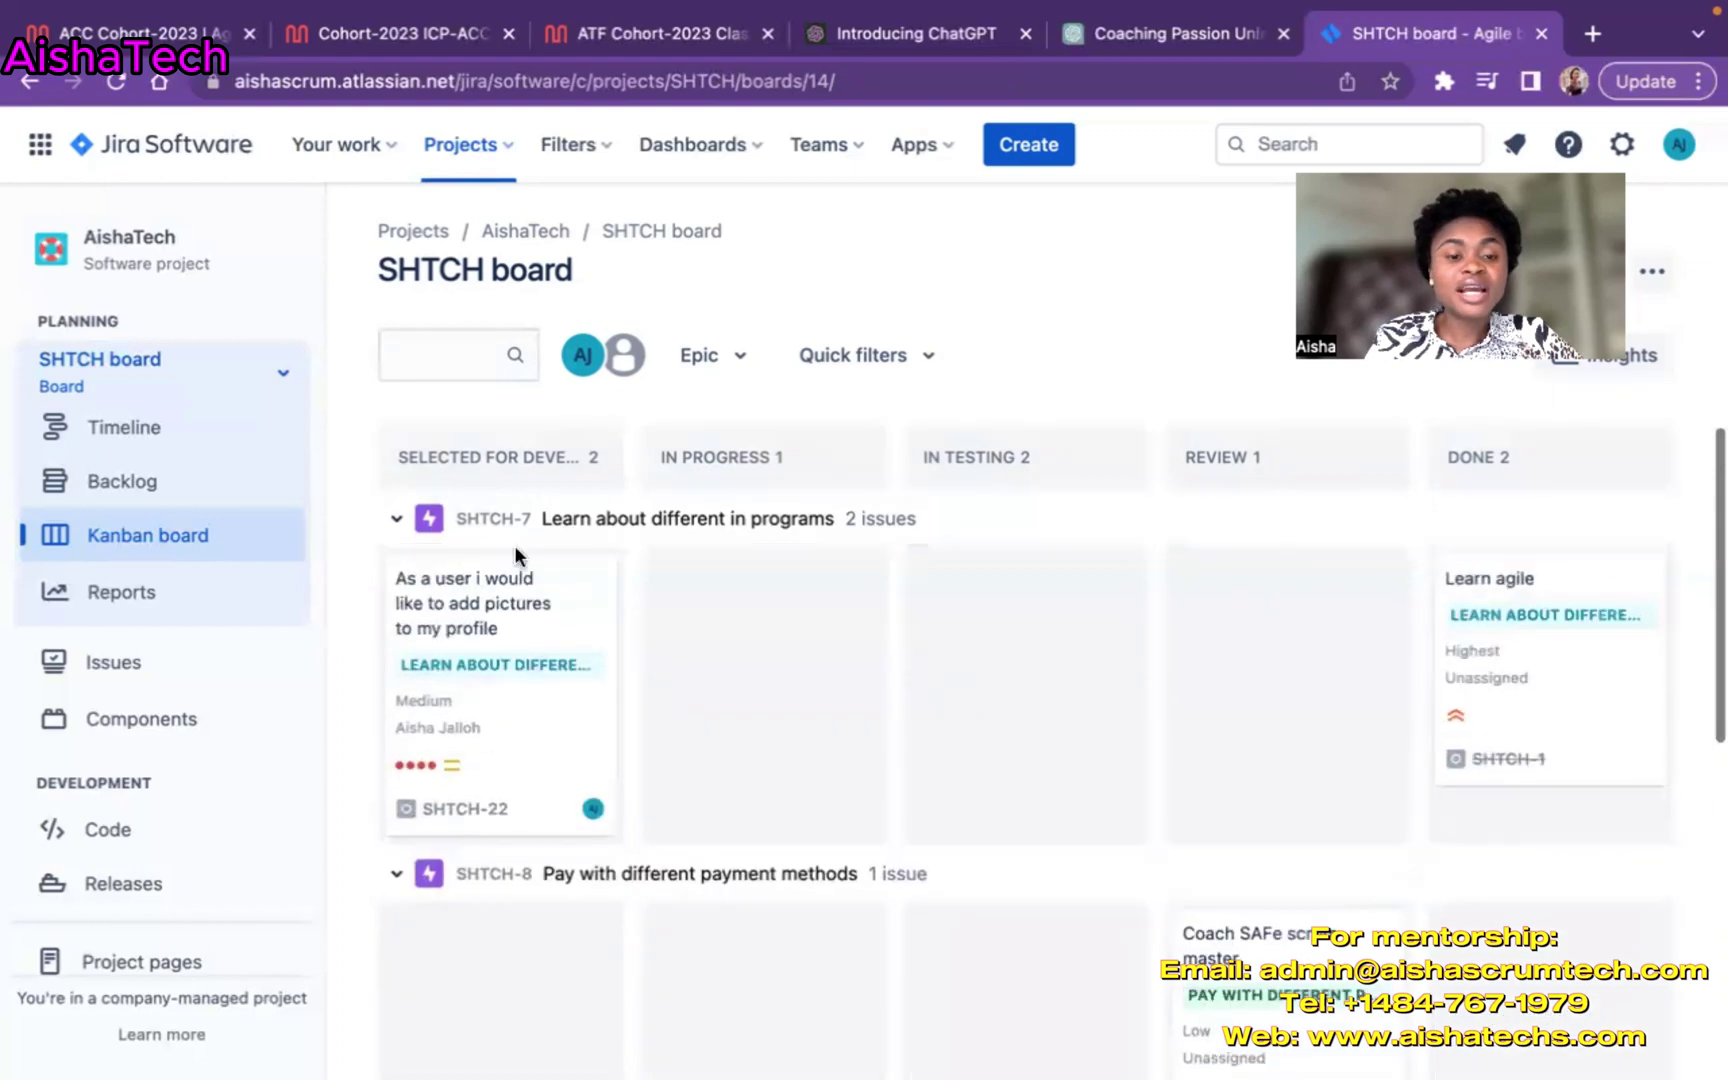
Collapse the SHTCH-7, SHTCH-8 and Issues without Epic swimlanes on the board.
click(396, 517)
click(396, 576)
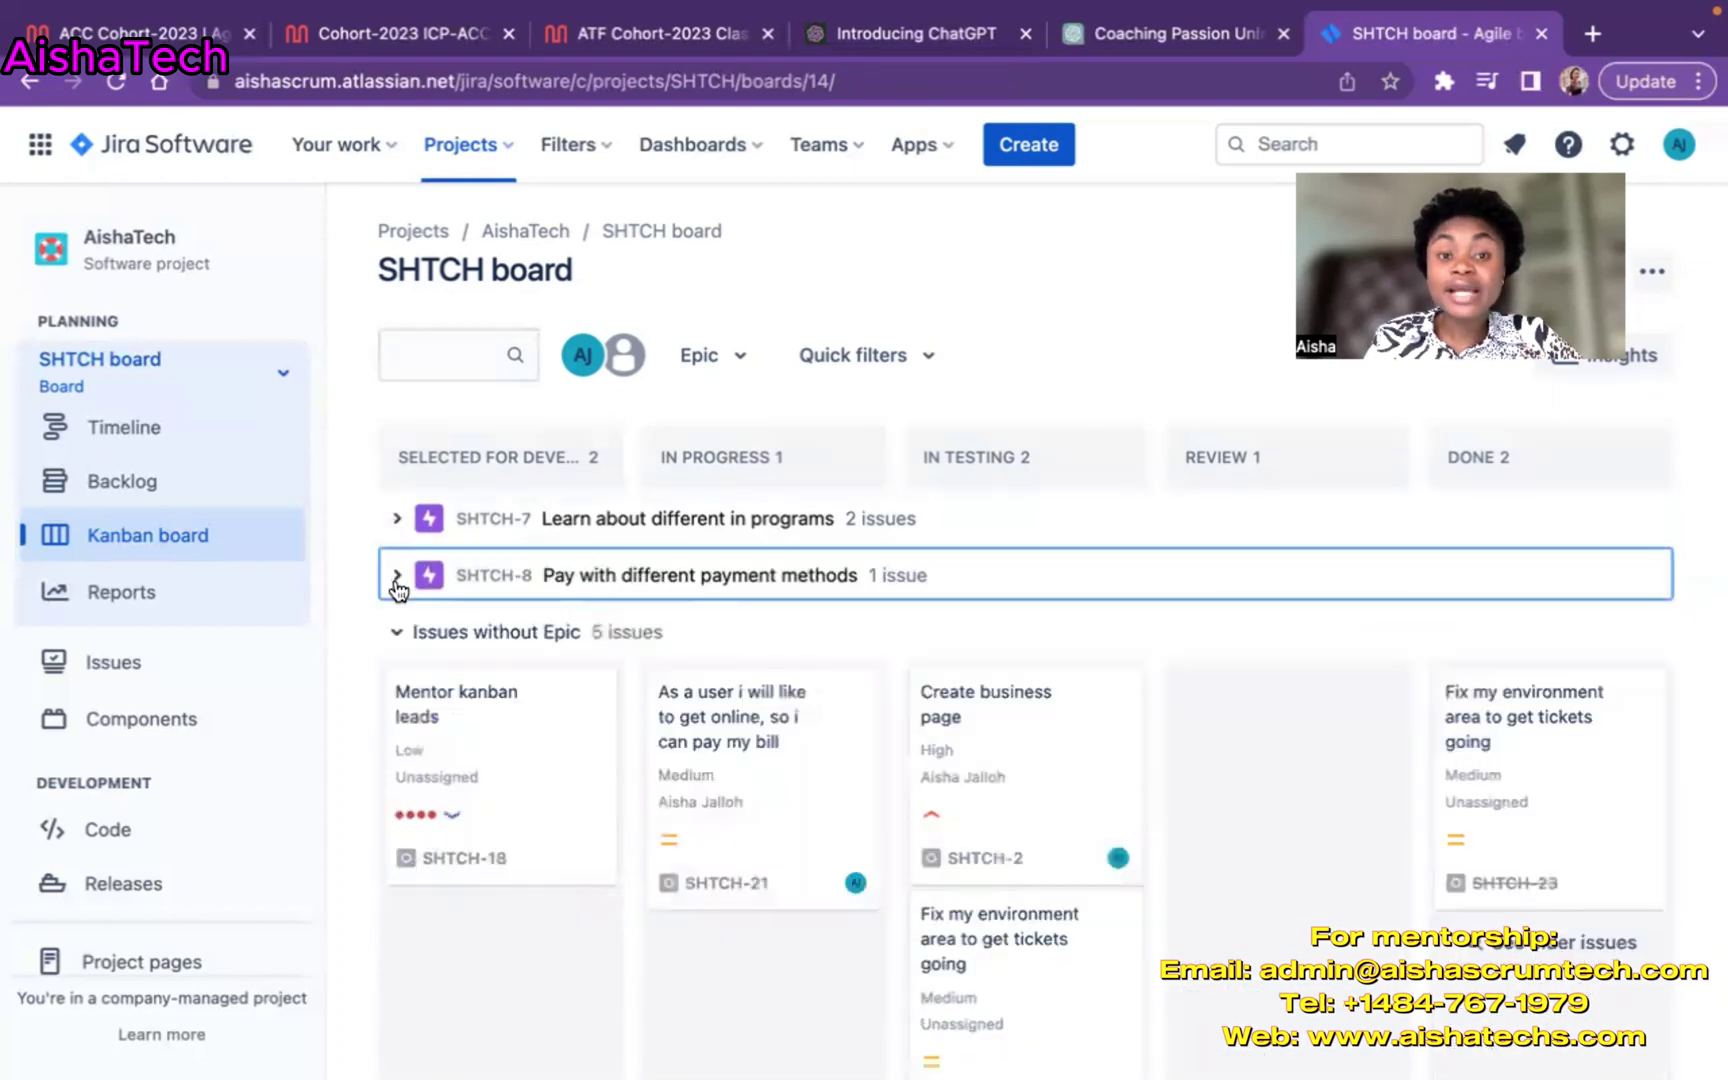
click(396, 632)
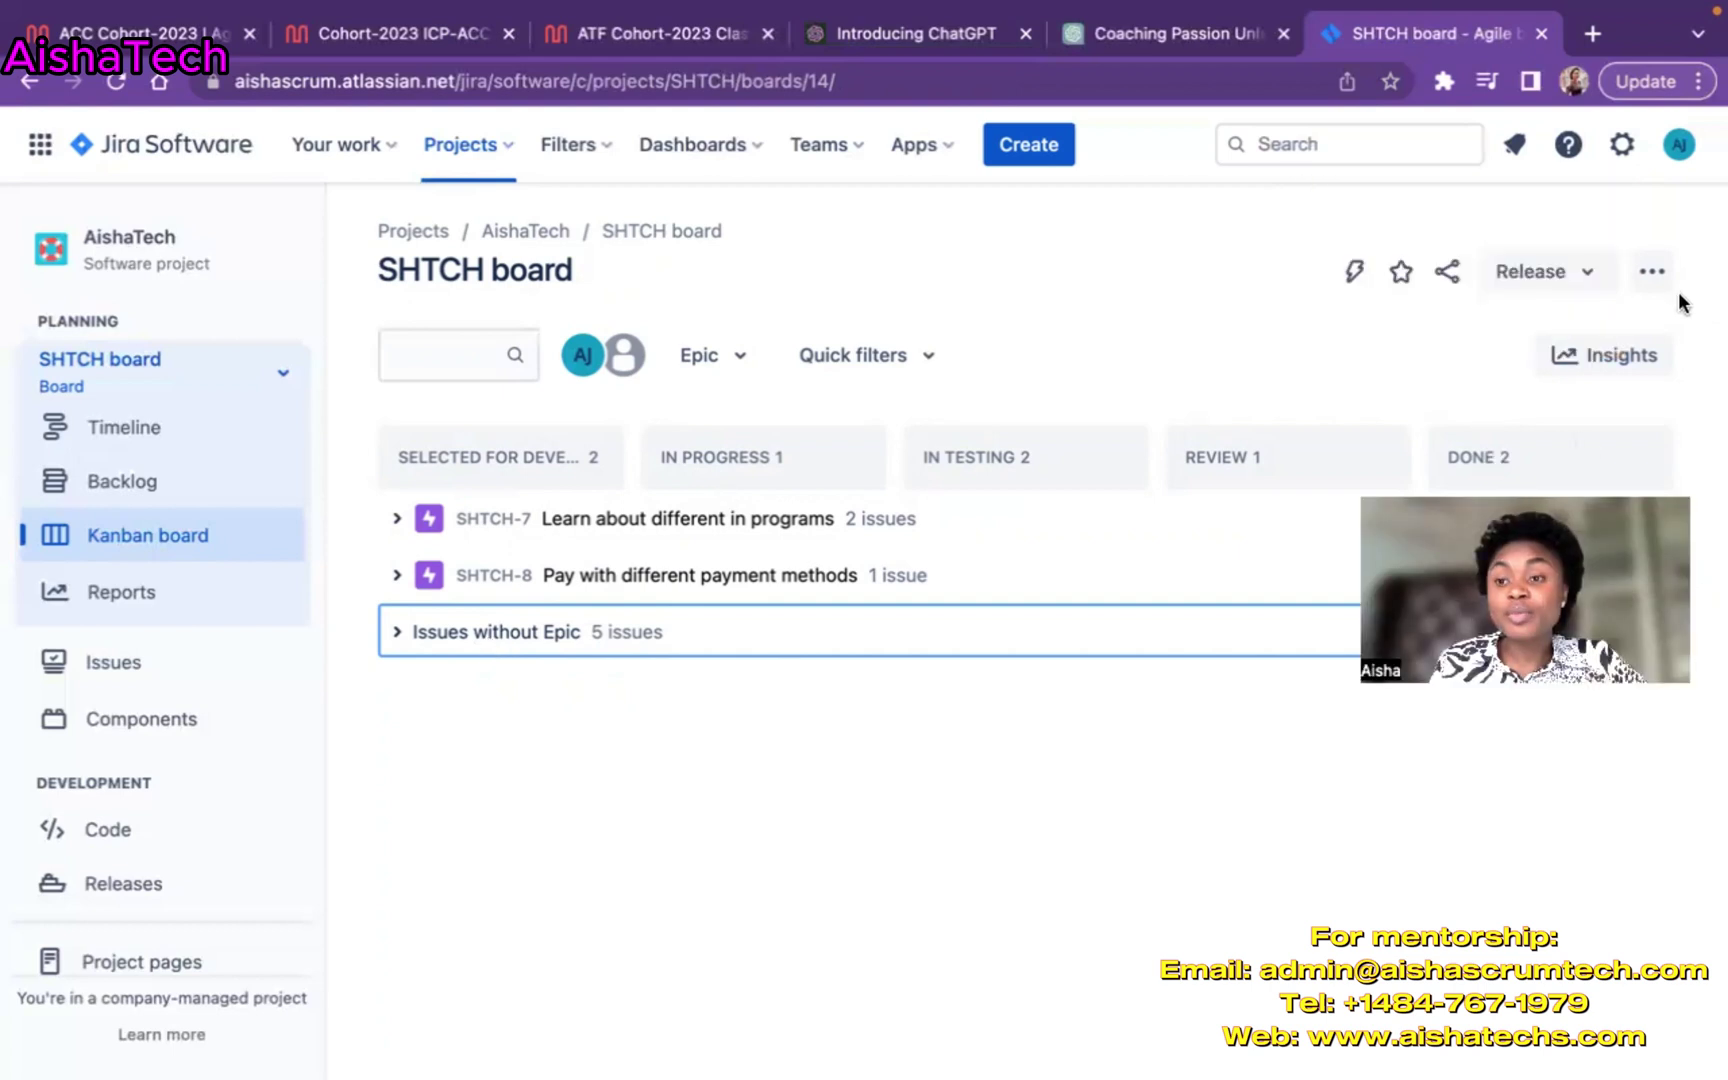
Base the SHTCH board's swimlanes on Assignees in the board settings, keeping unassigned issues set to Show below other swimlanes.
click(1652, 272)
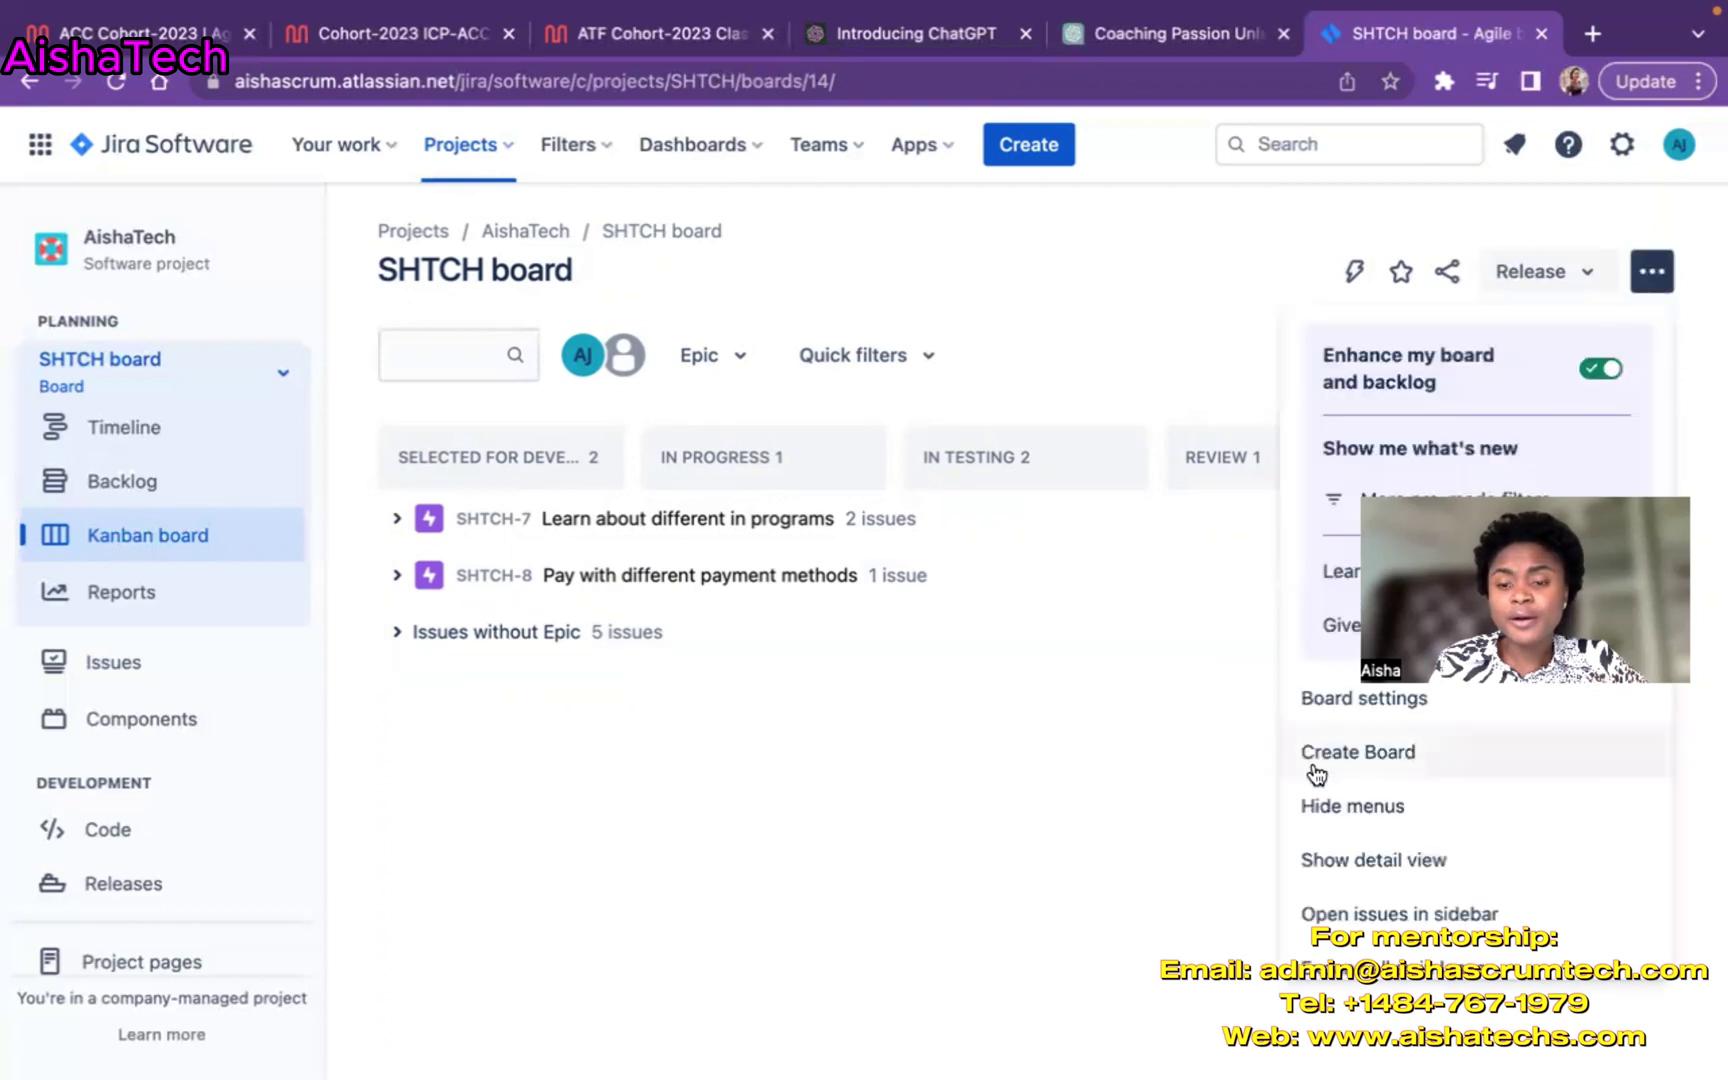
click(1320, 703)
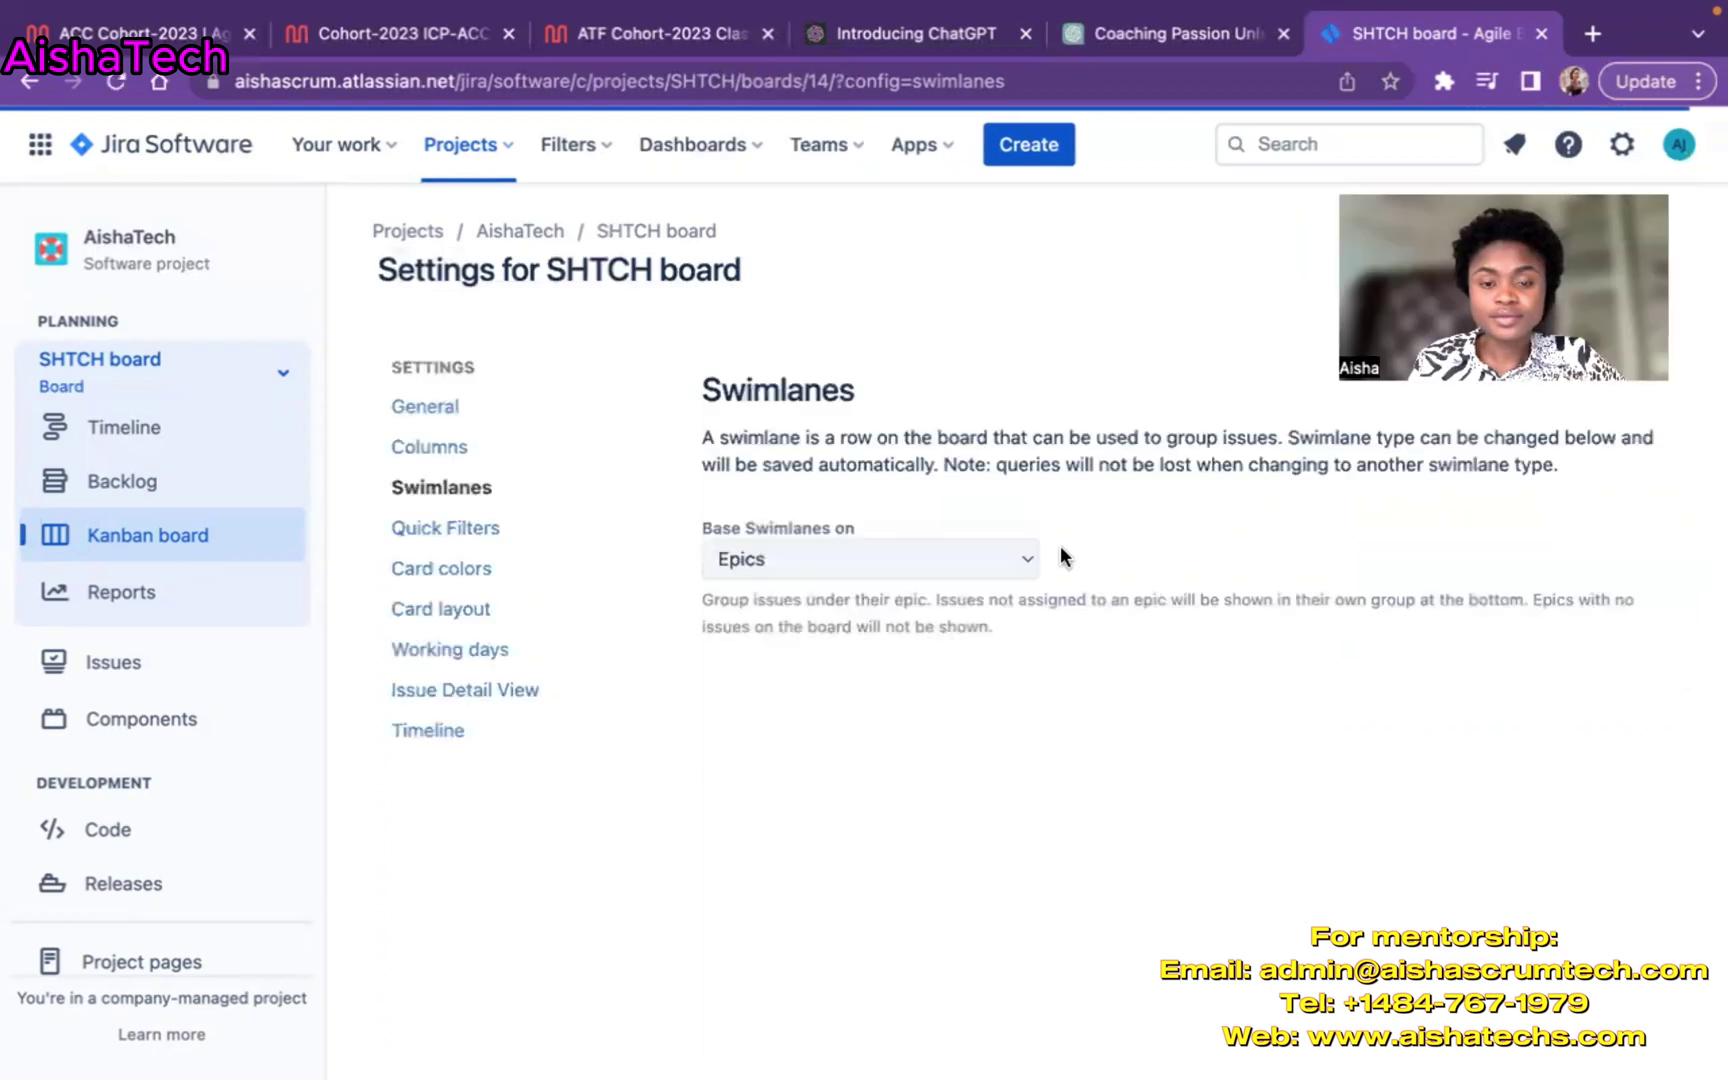
click(1022, 564)
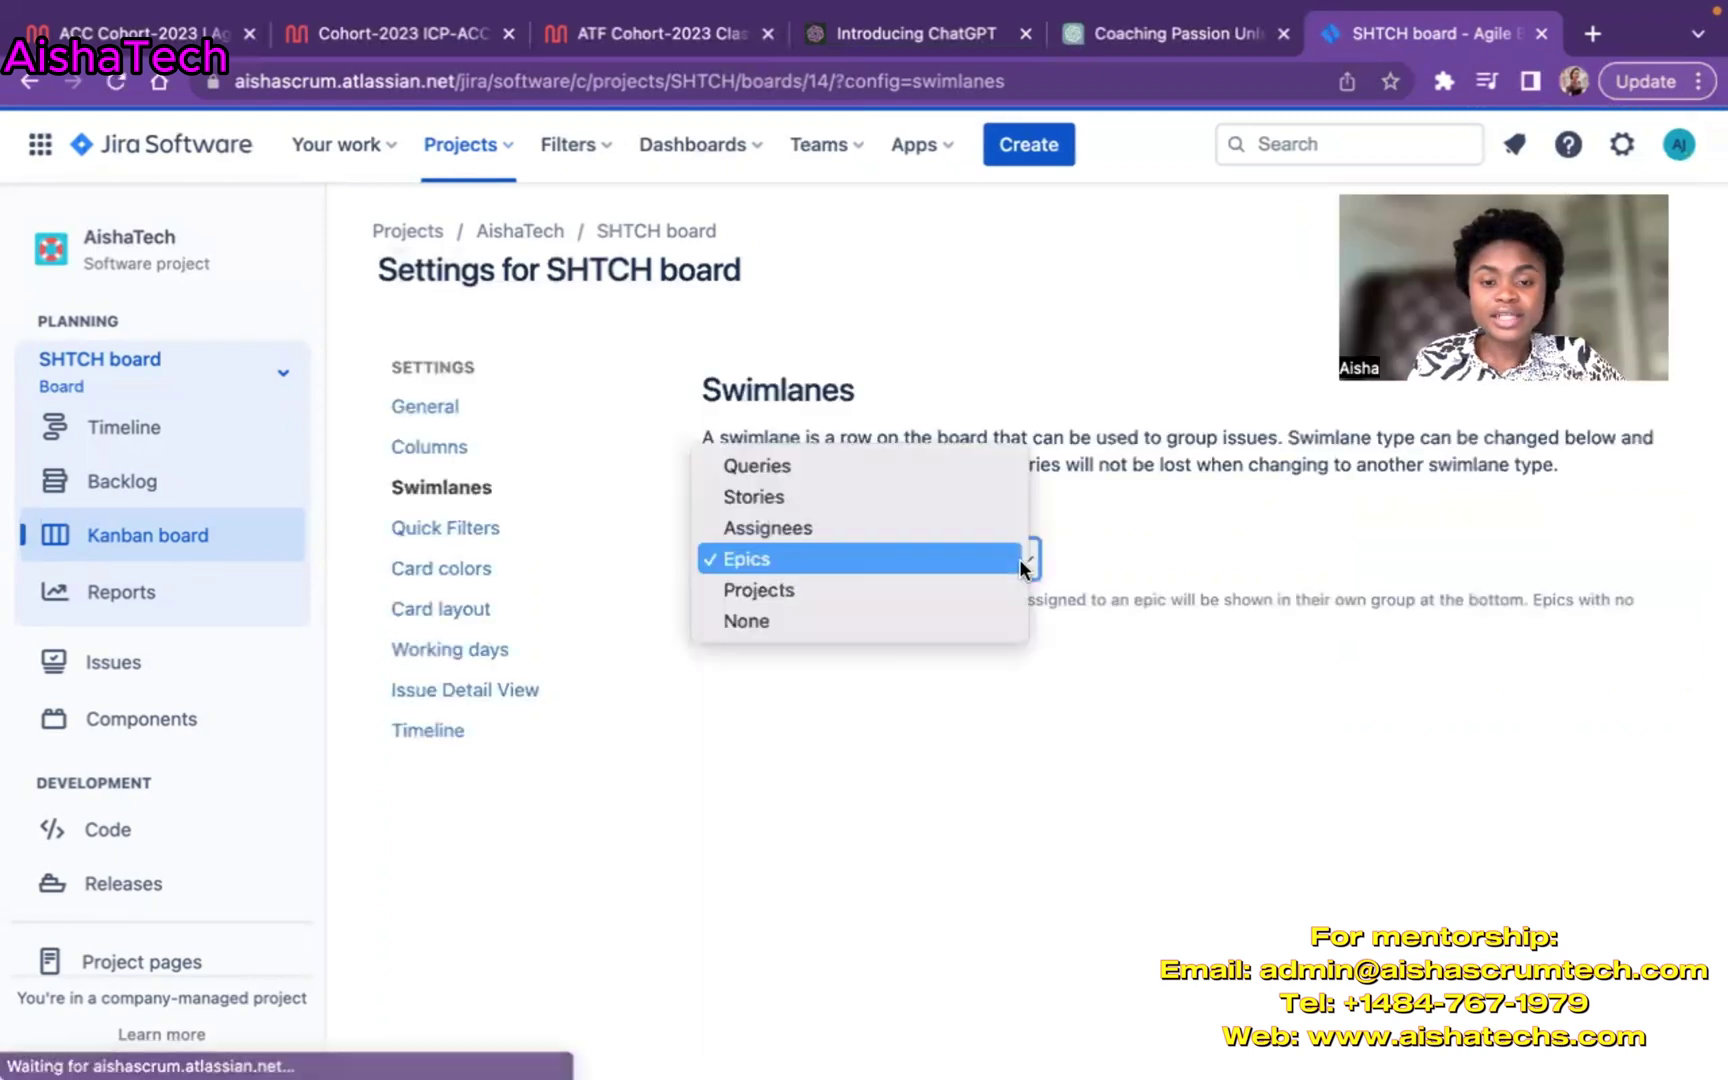
click(798, 529)
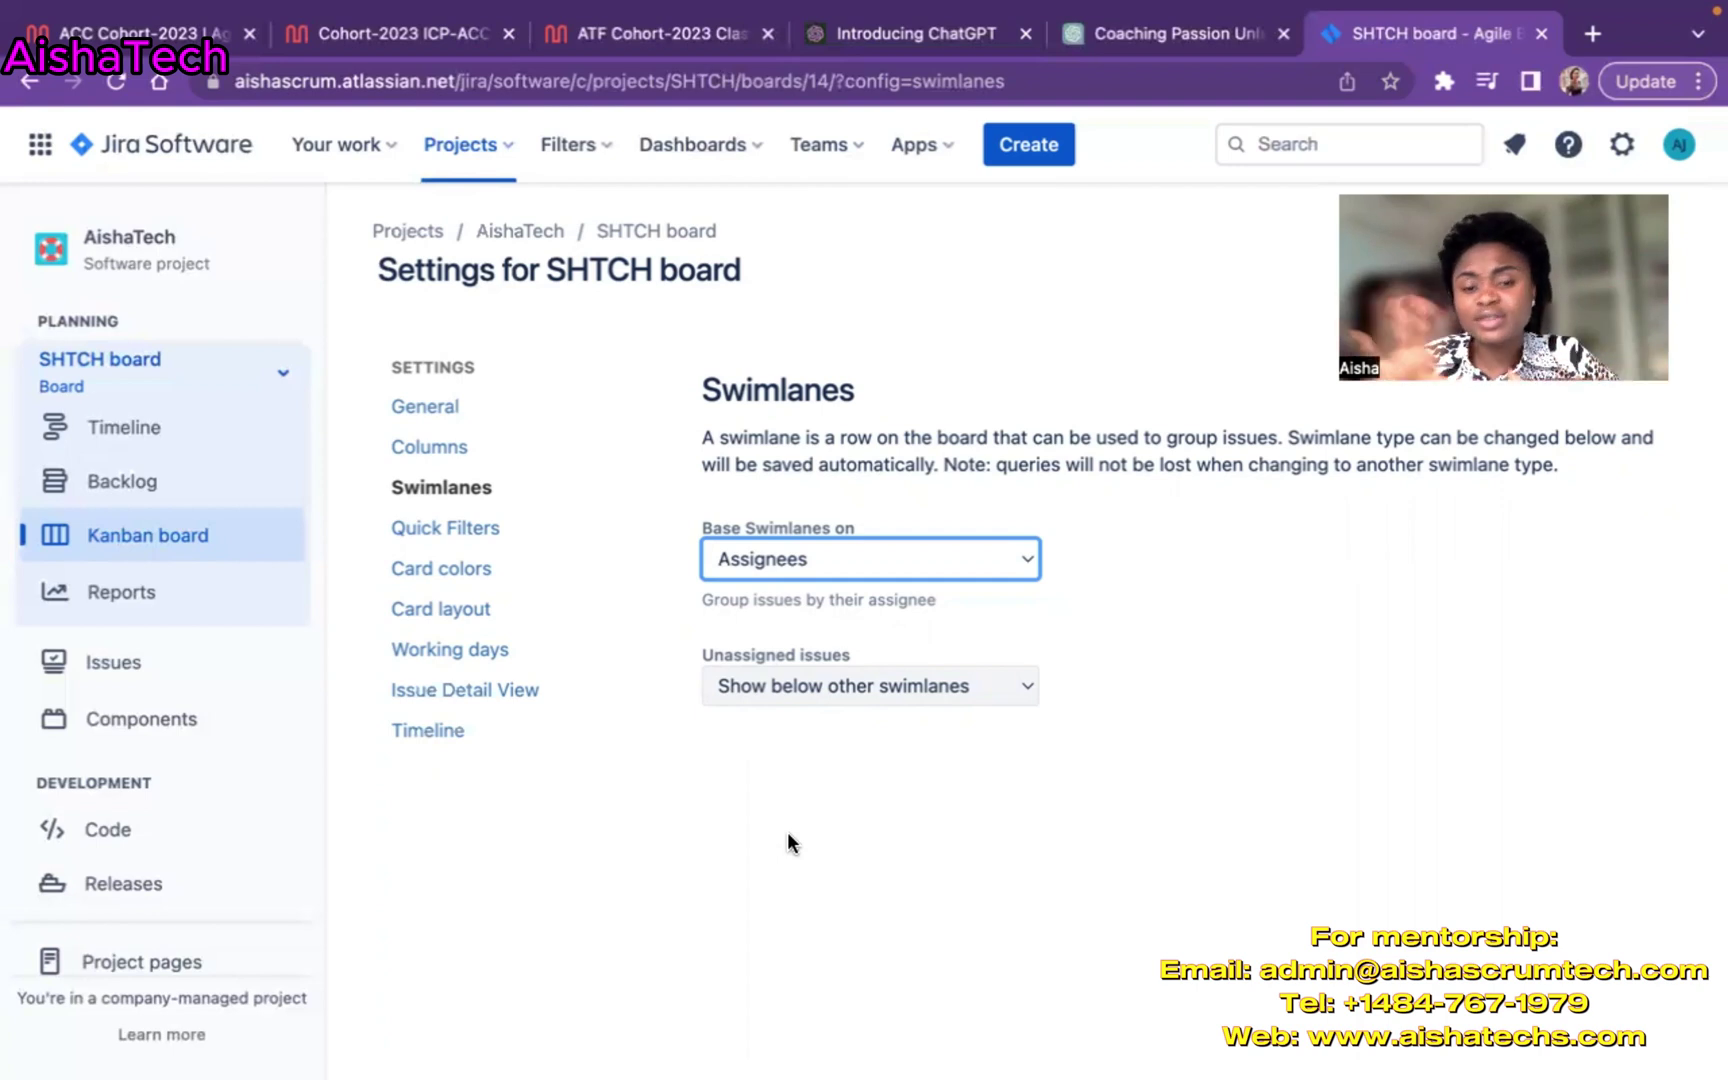
click(1027, 688)
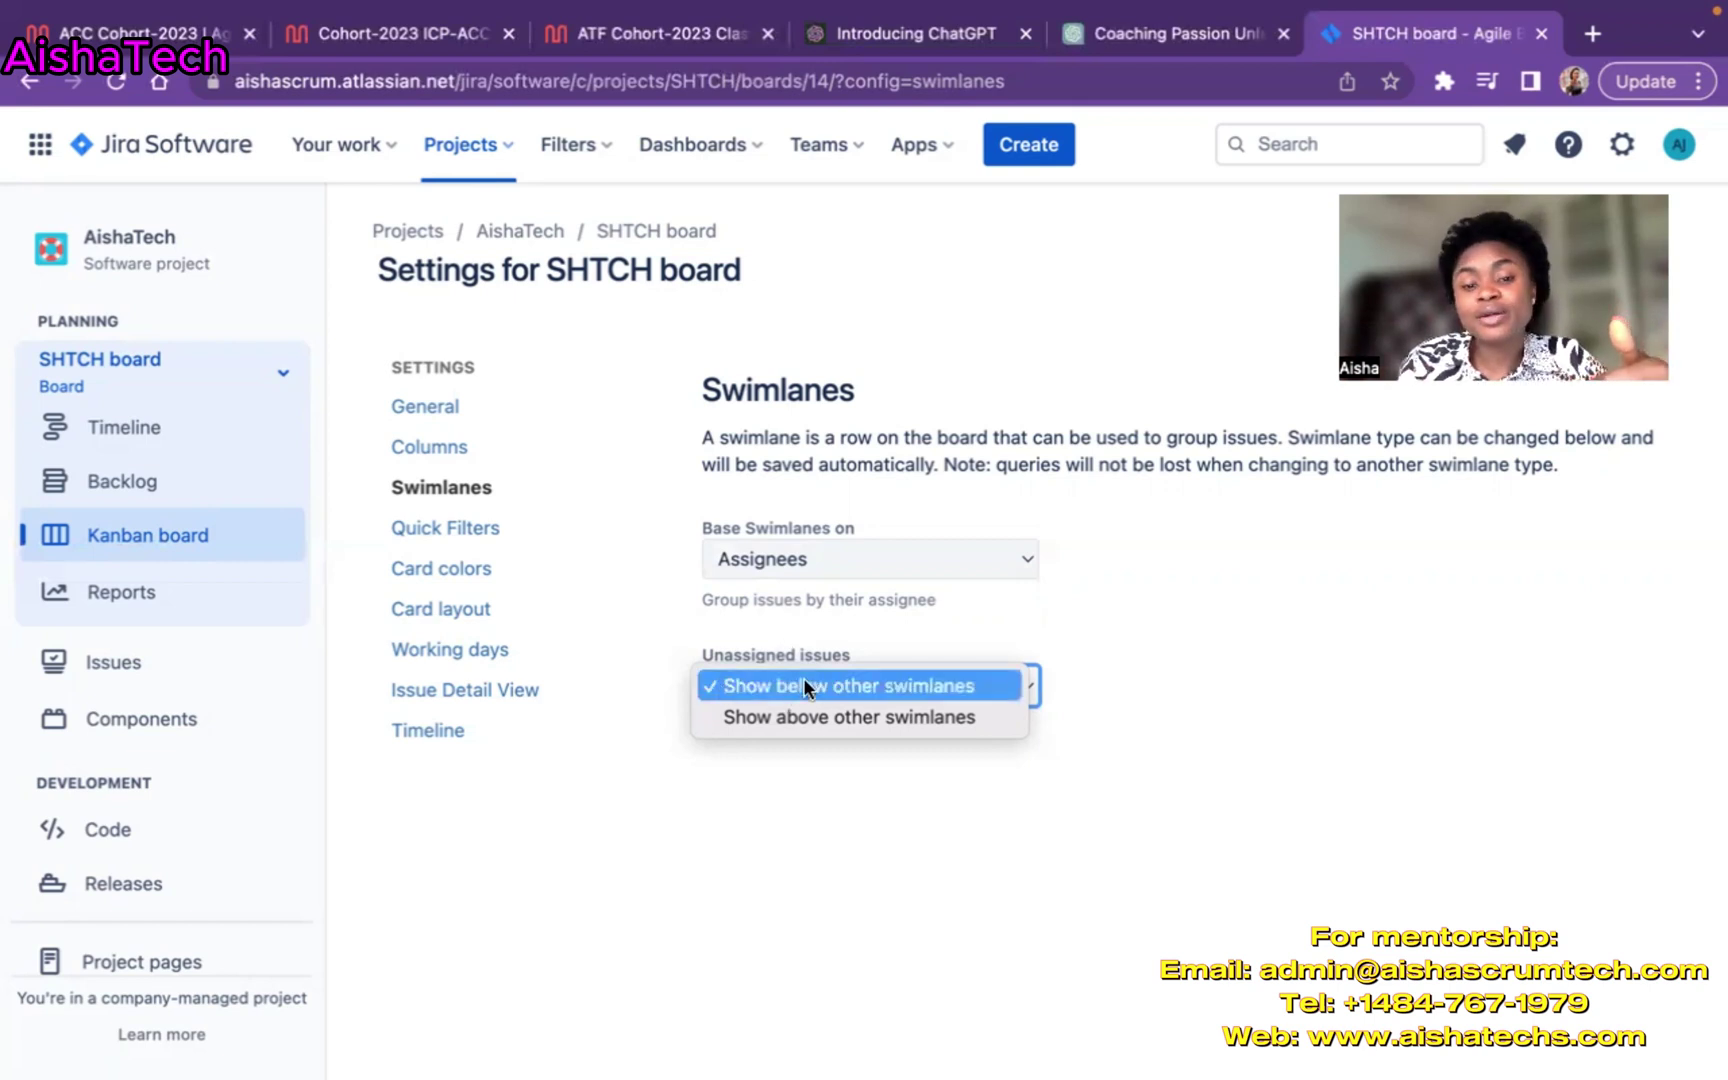
click(1192, 678)
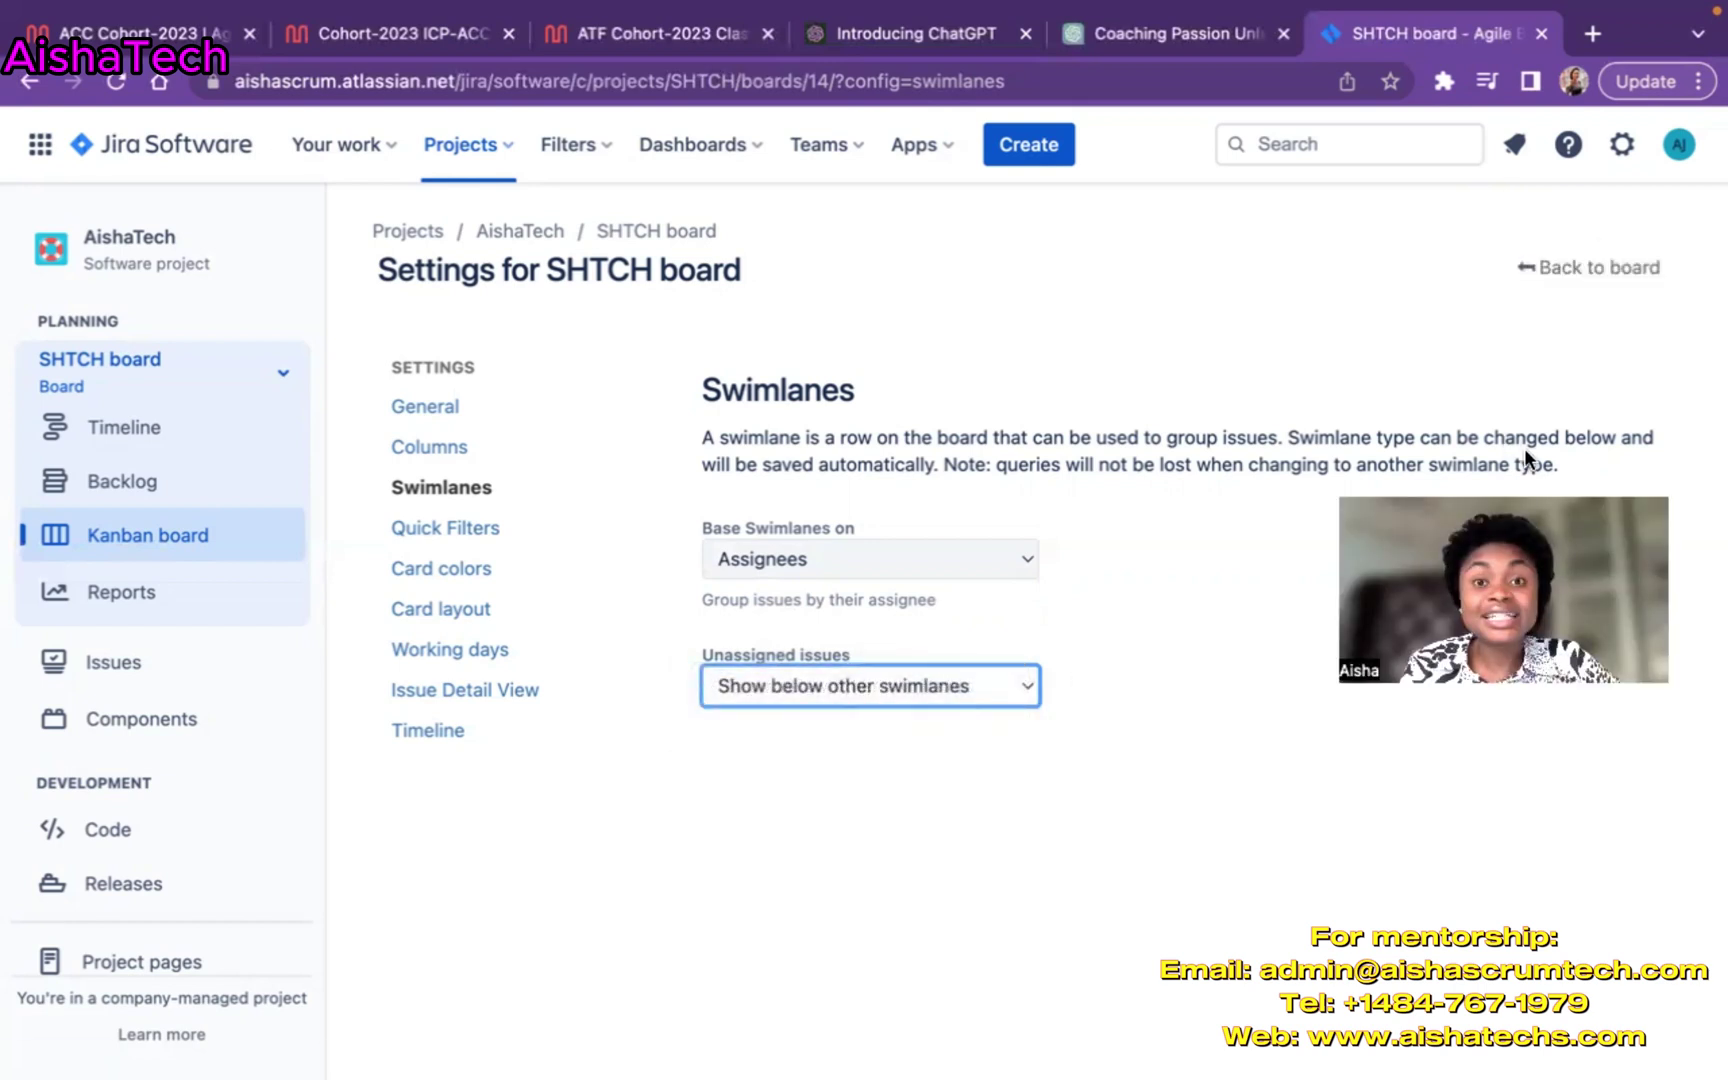
Return to the board and examine how issues are grouped in the named assignee's swimlane and the Unassigned swimlane.
click(1588, 266)
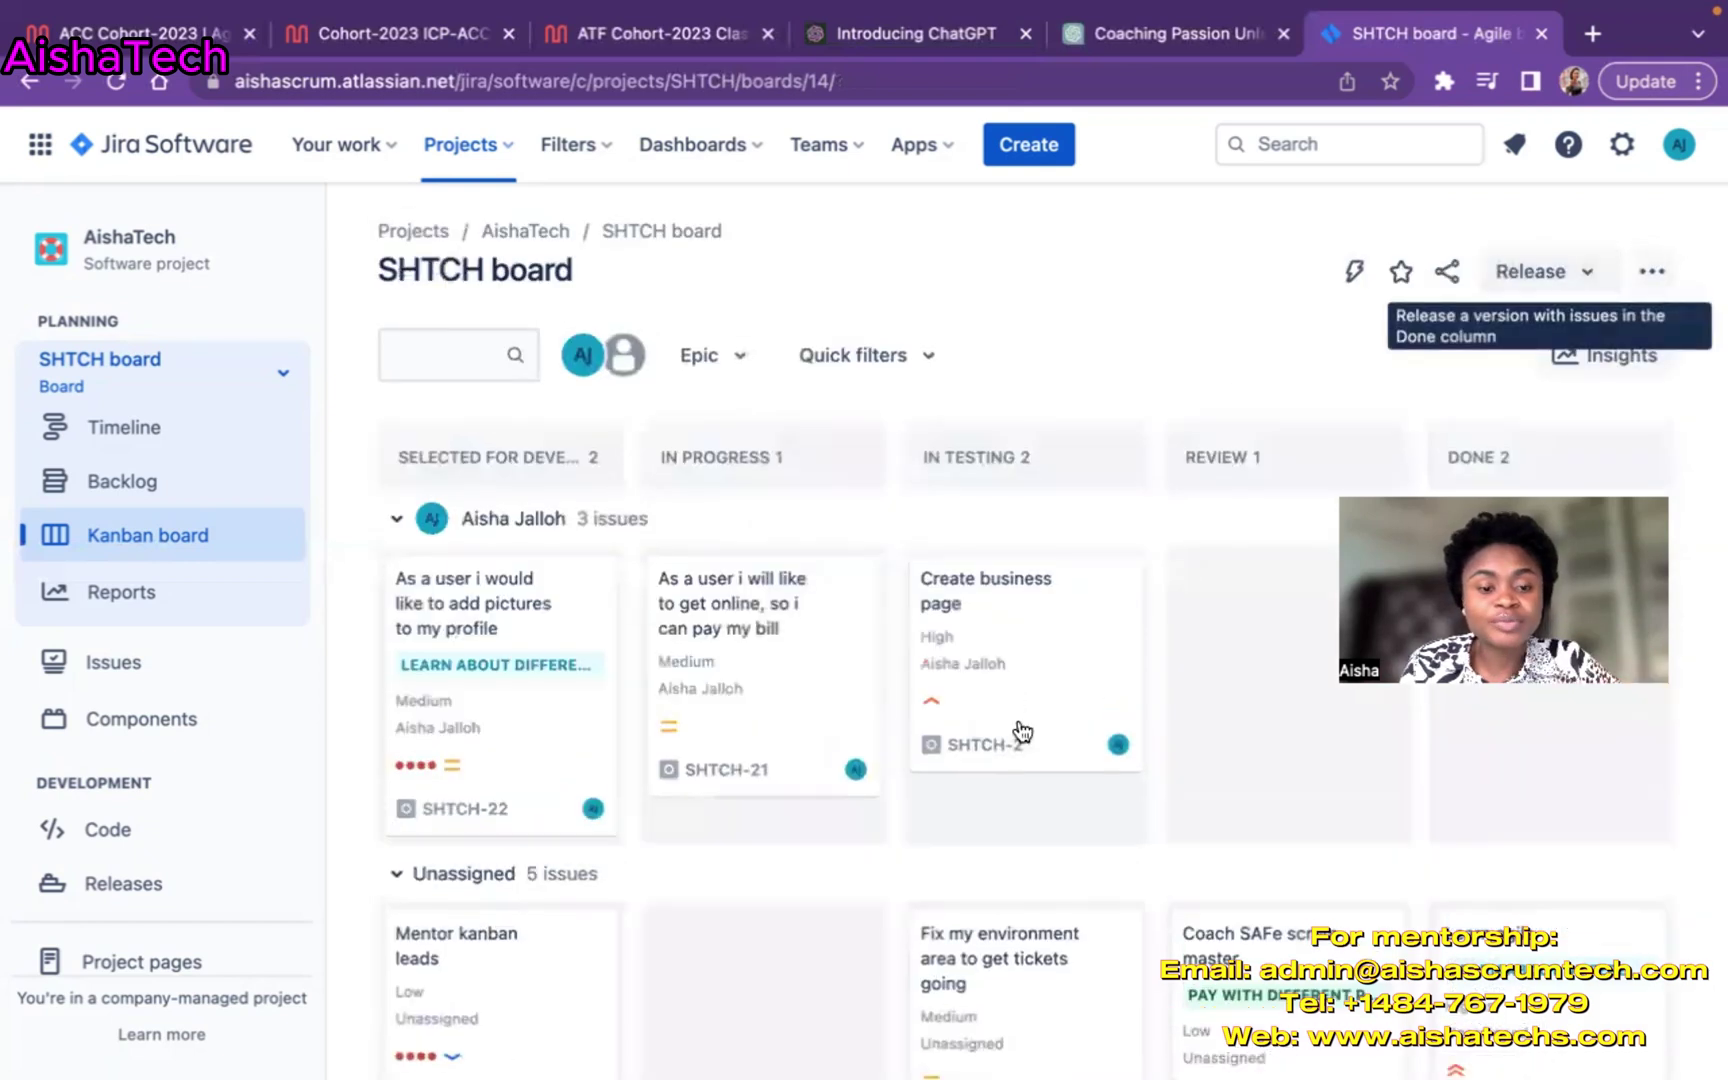
scroll(1018, 728, down, 5)
scroll(1243, 621, up, 5)
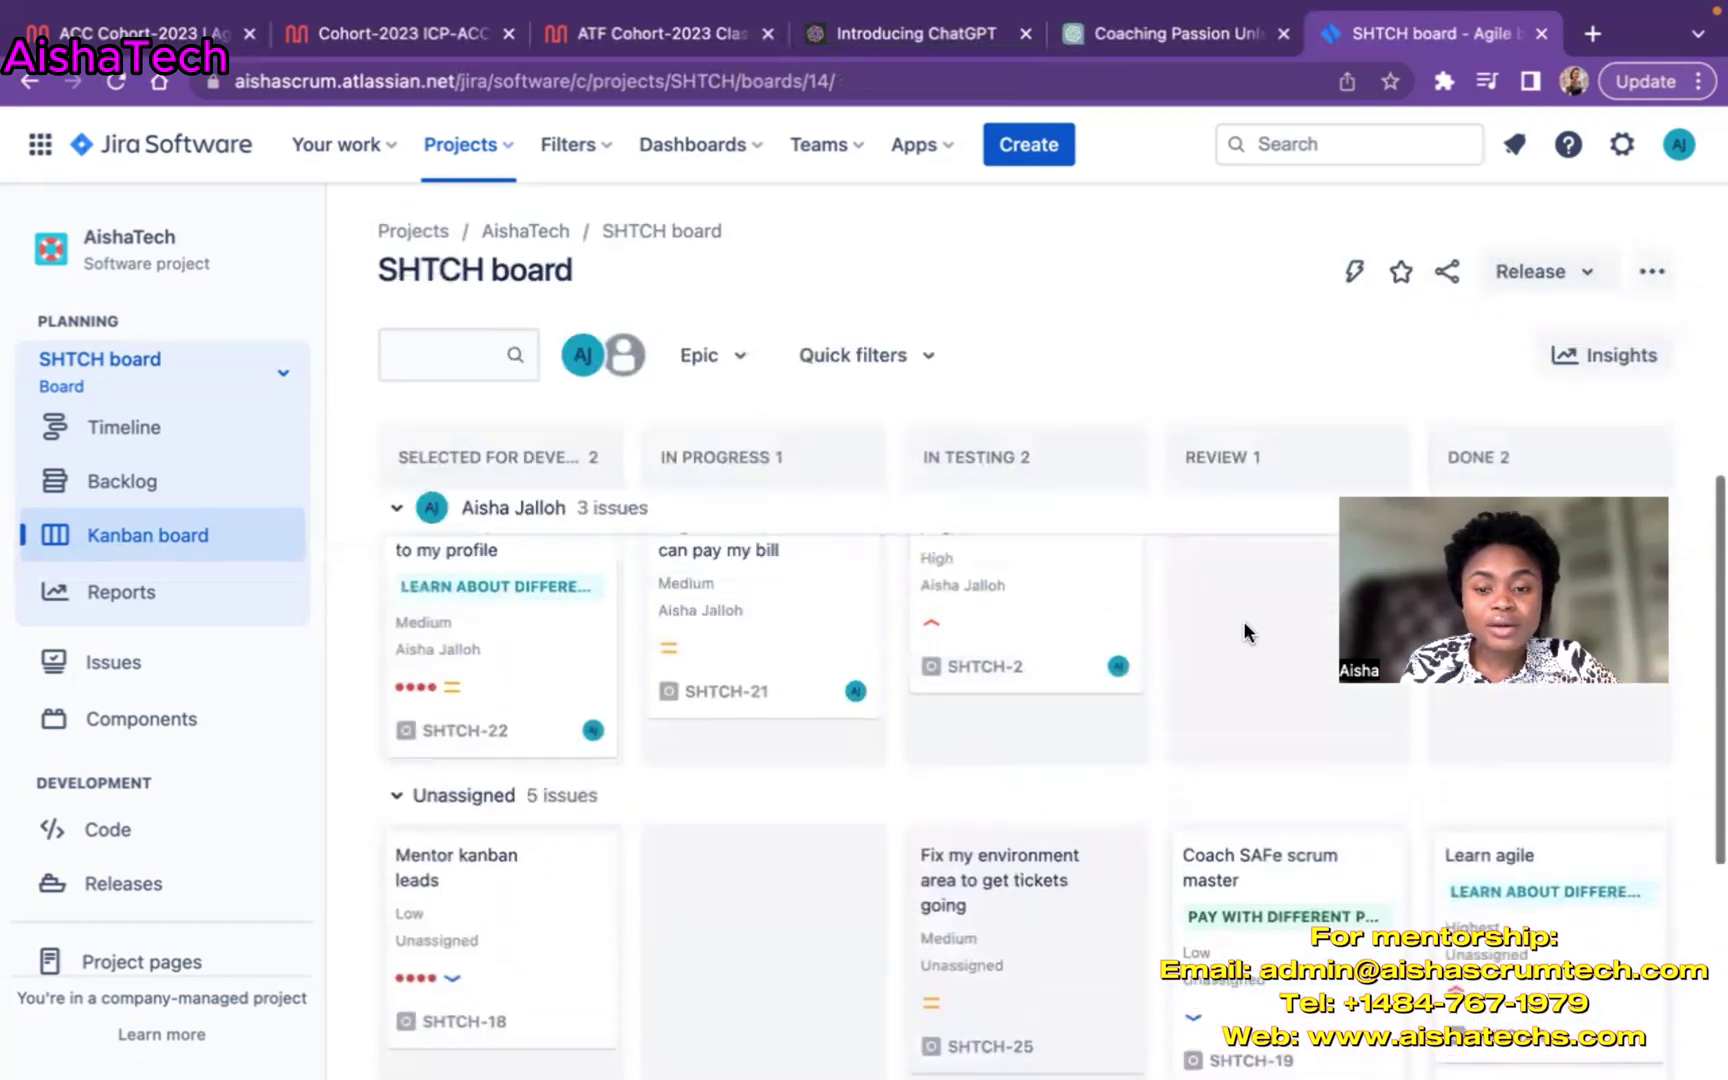
drag(1508, 450, 1457, 123)
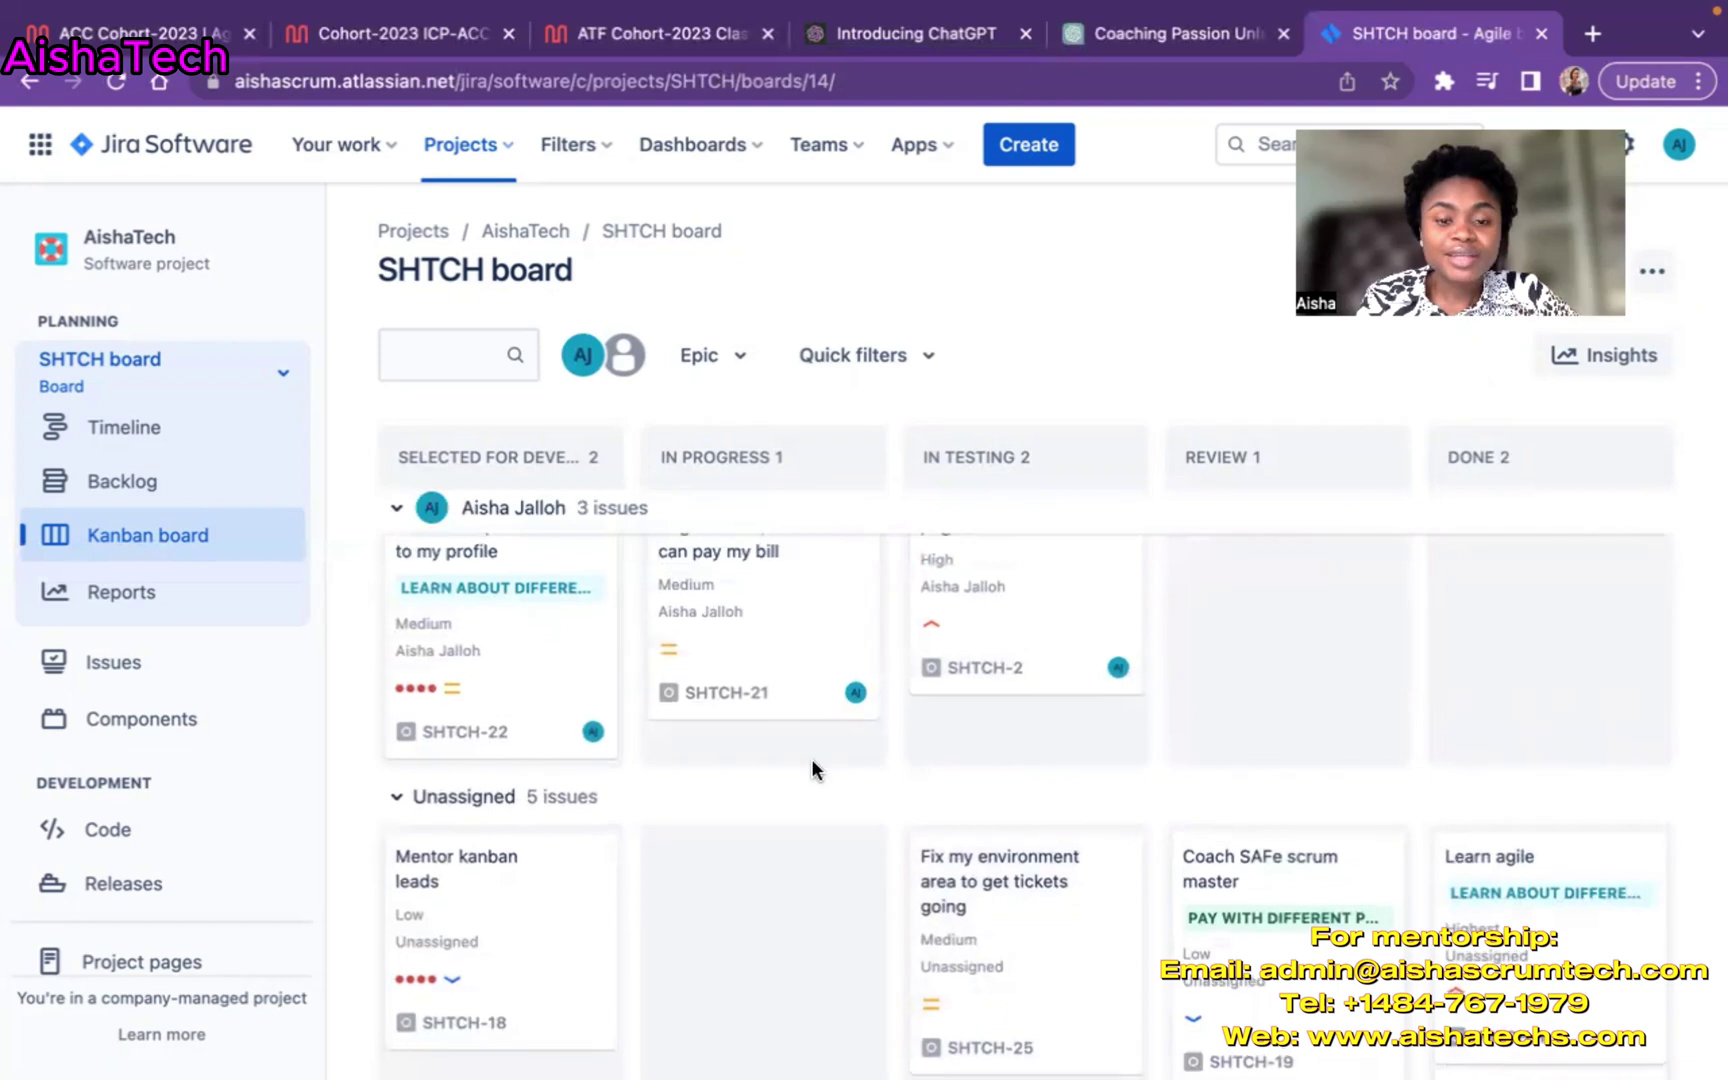
scroll(811, 757, up, 2)
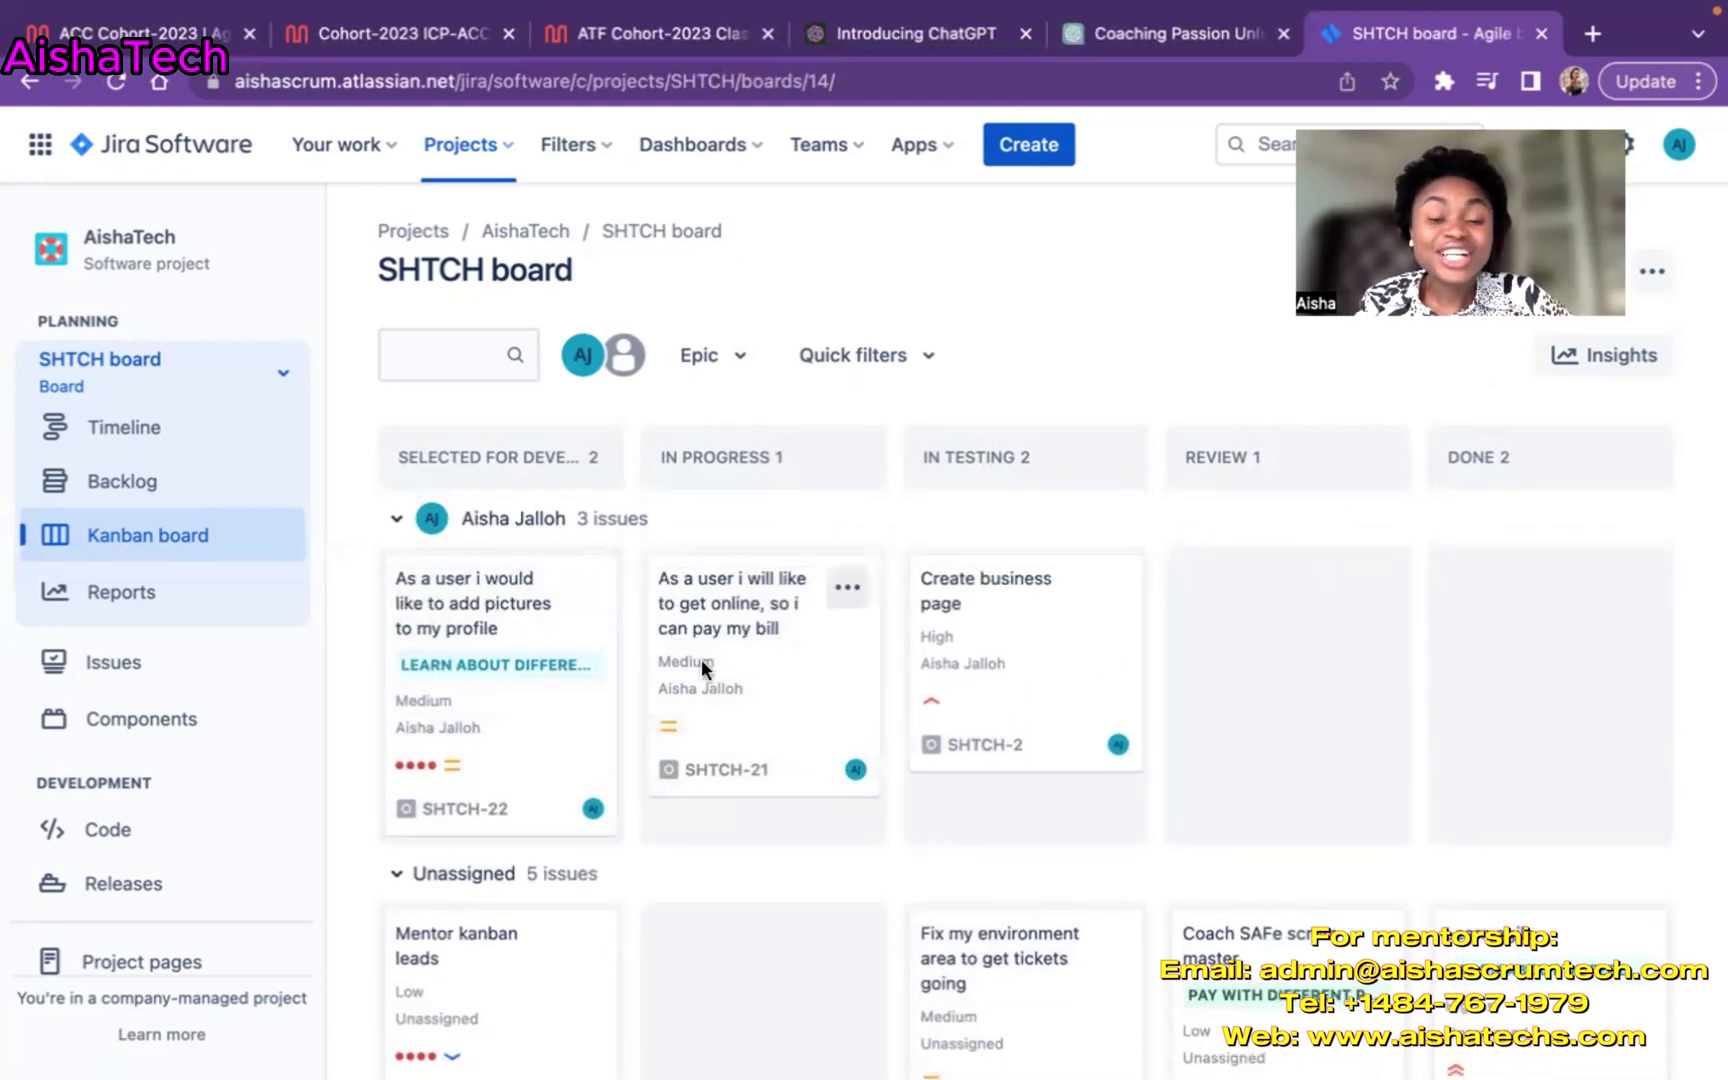
Collapse the named assignee's swimlane and the Unassigned swimlane on the board.
click(397, 520)
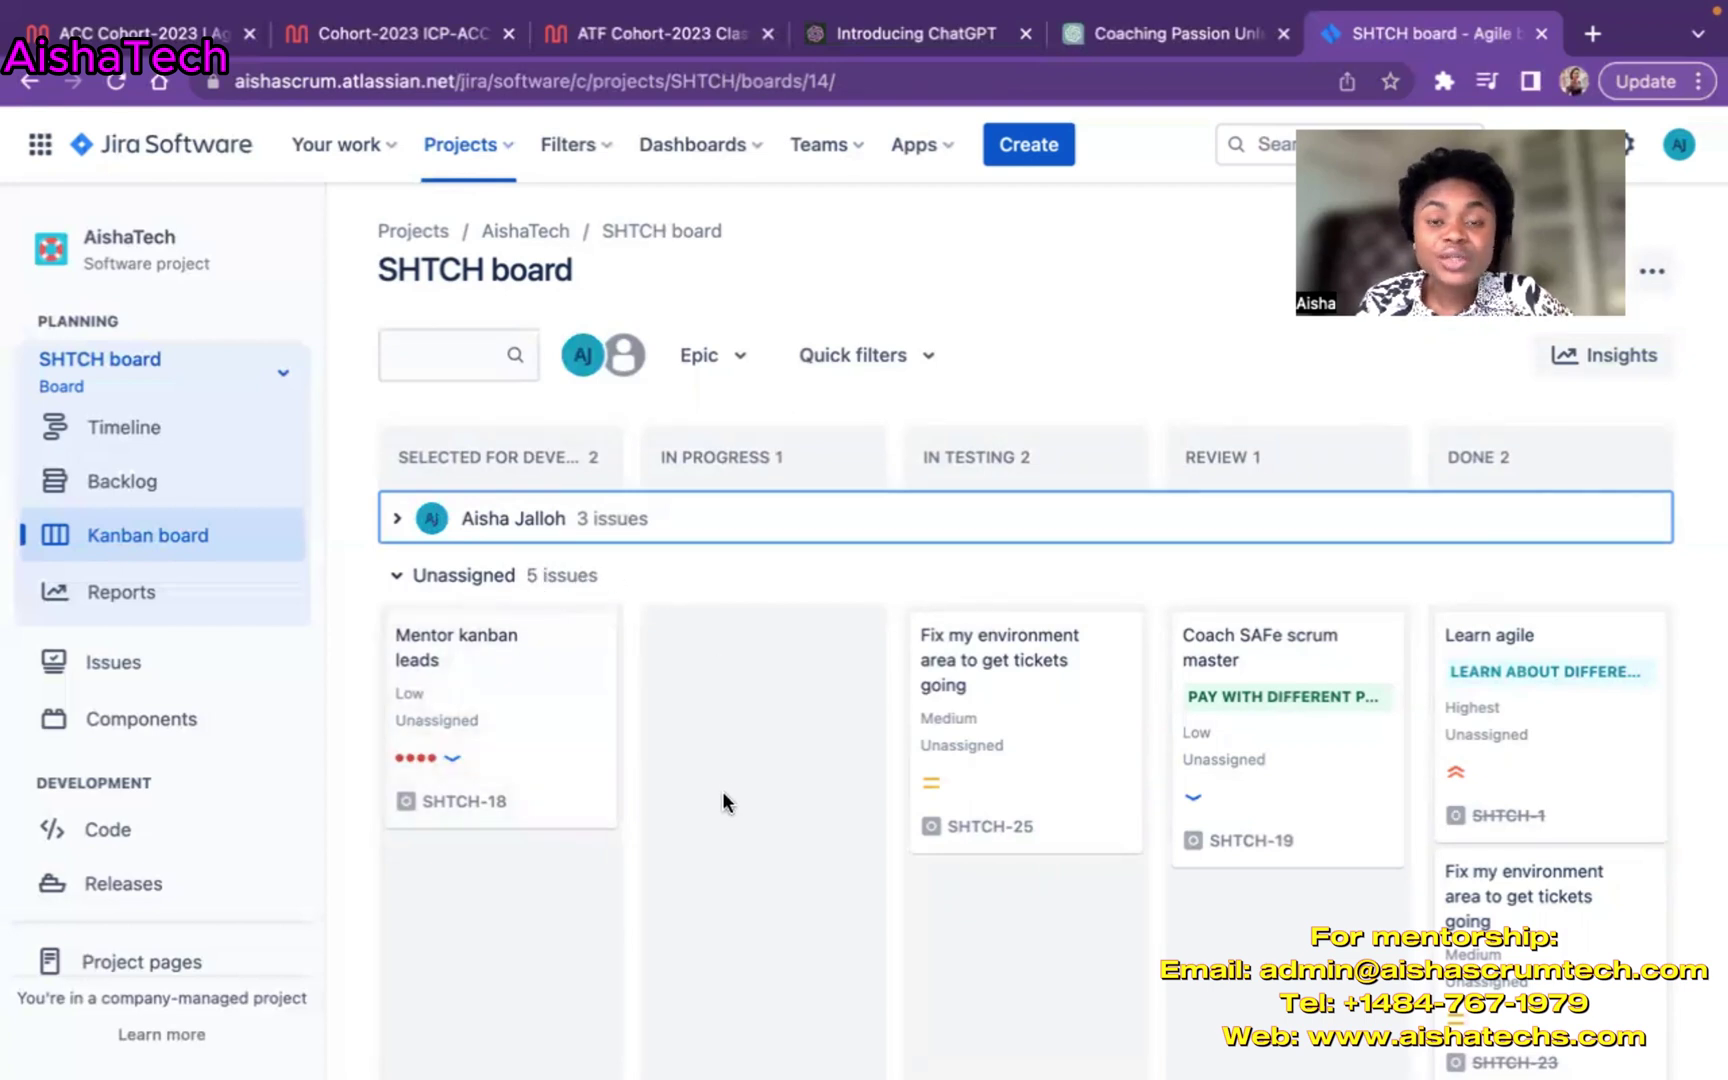
scroll(722, 791, down, 2)
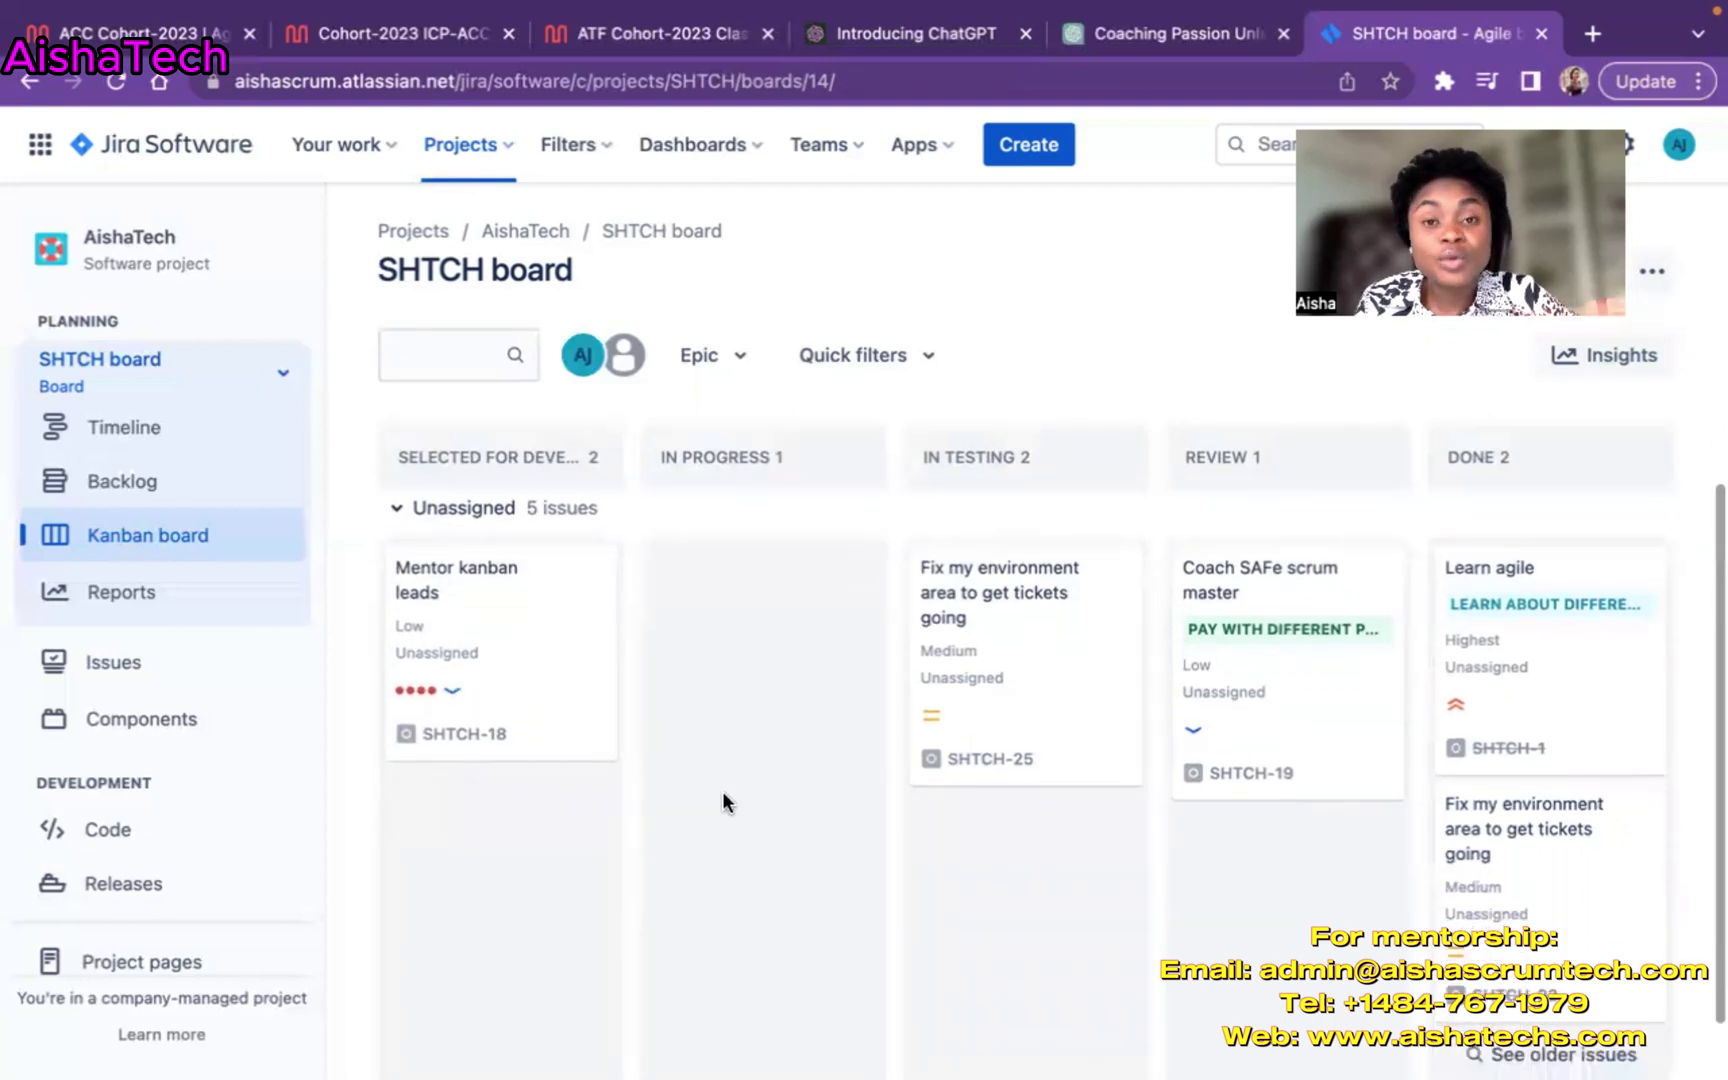
click(399, 512)
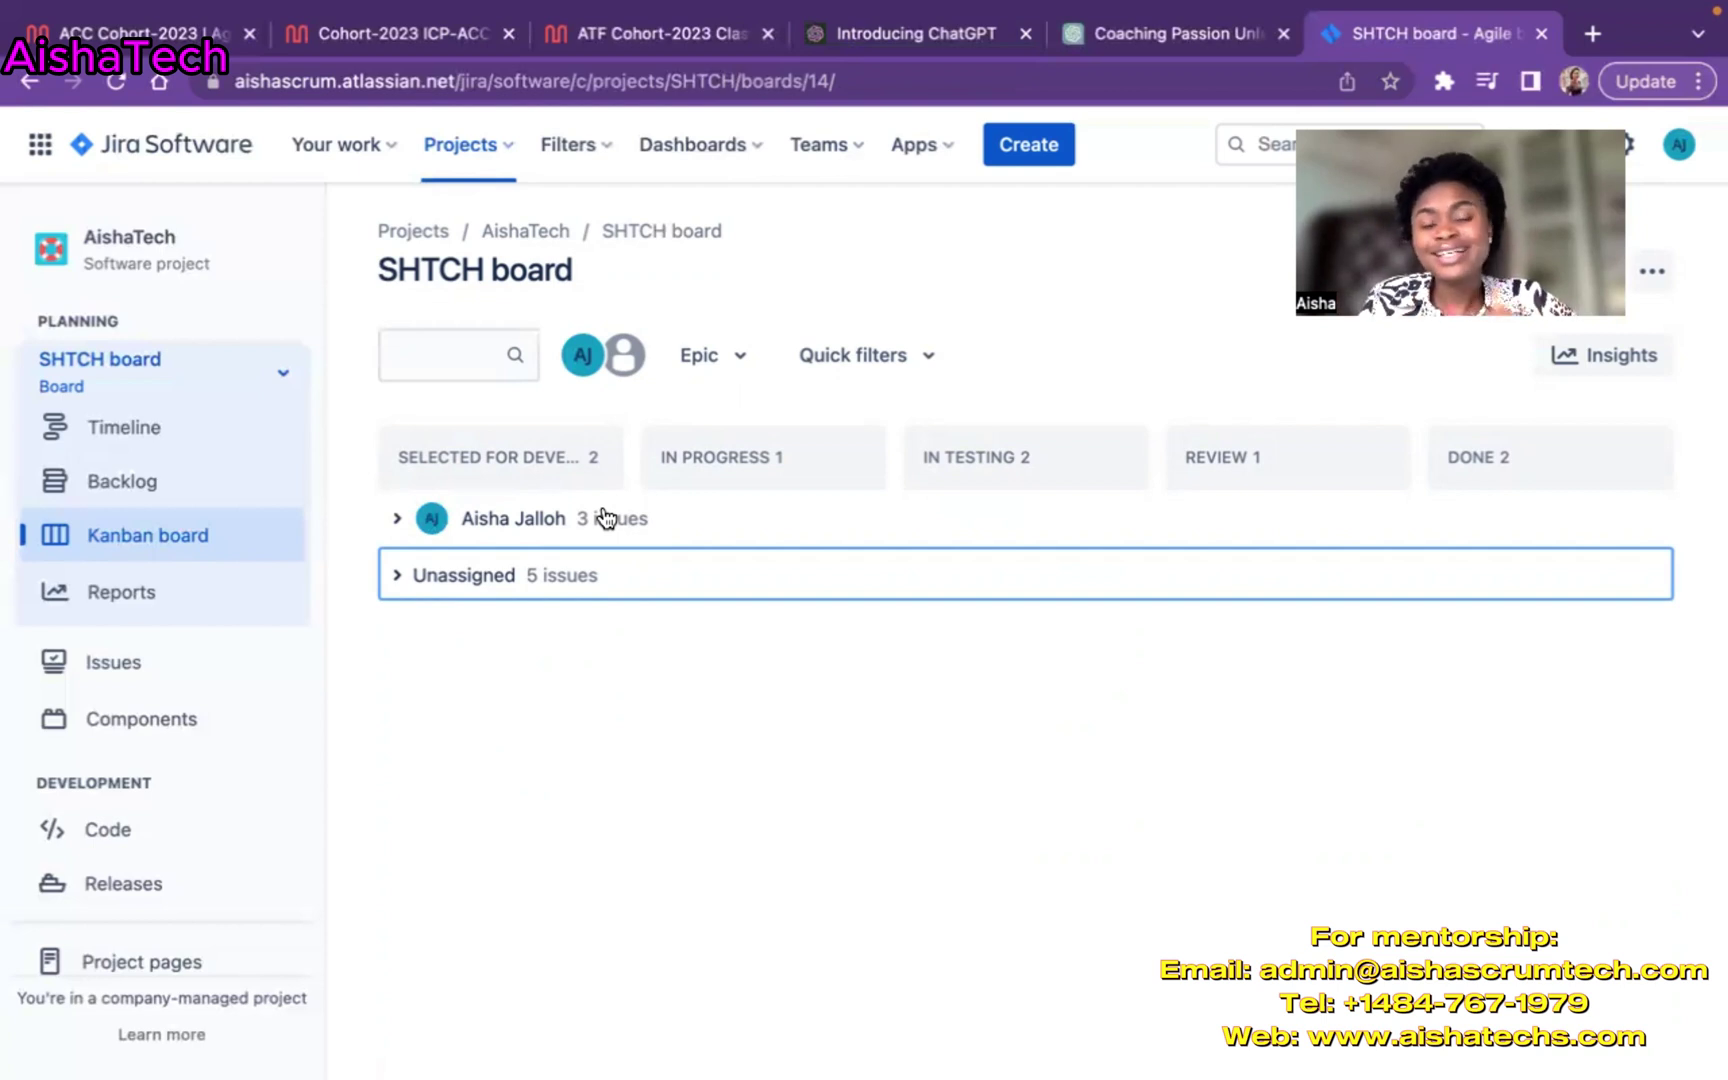
Expand the Unassigned and named assignee's swimlanes to show their cards, and collapse both again.
click(391, 577)
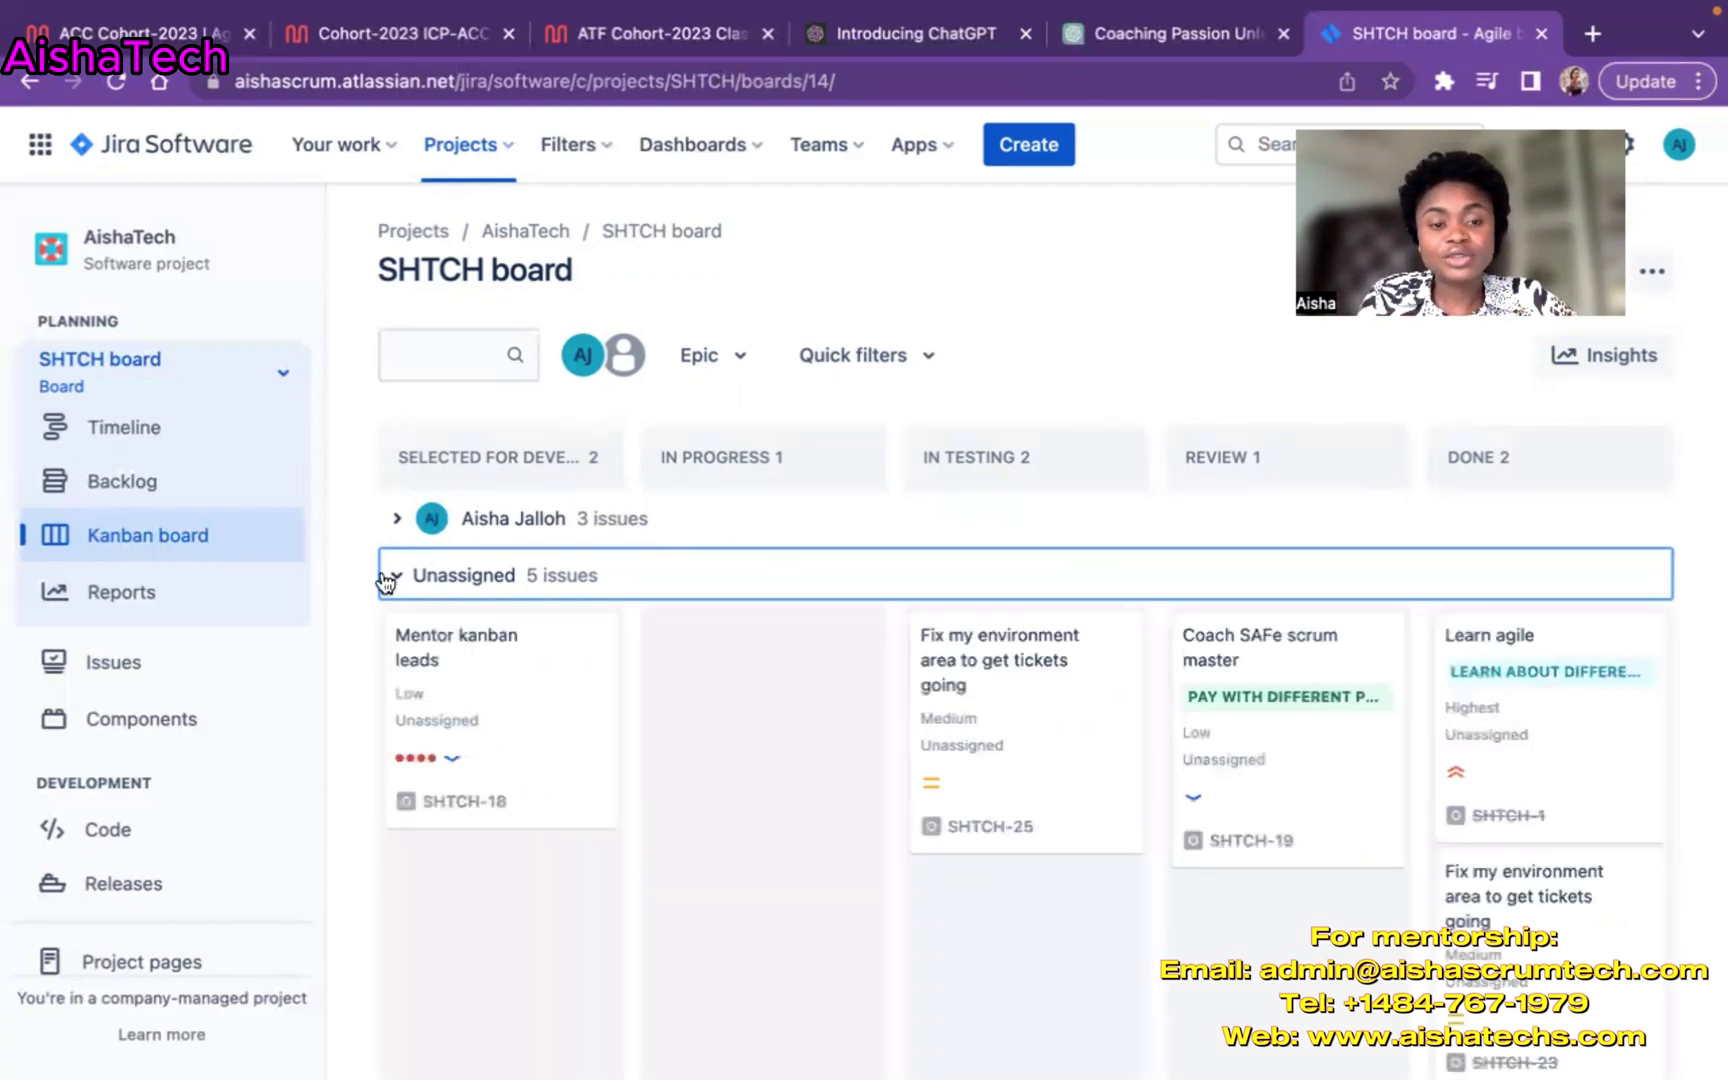
click(394, 519)
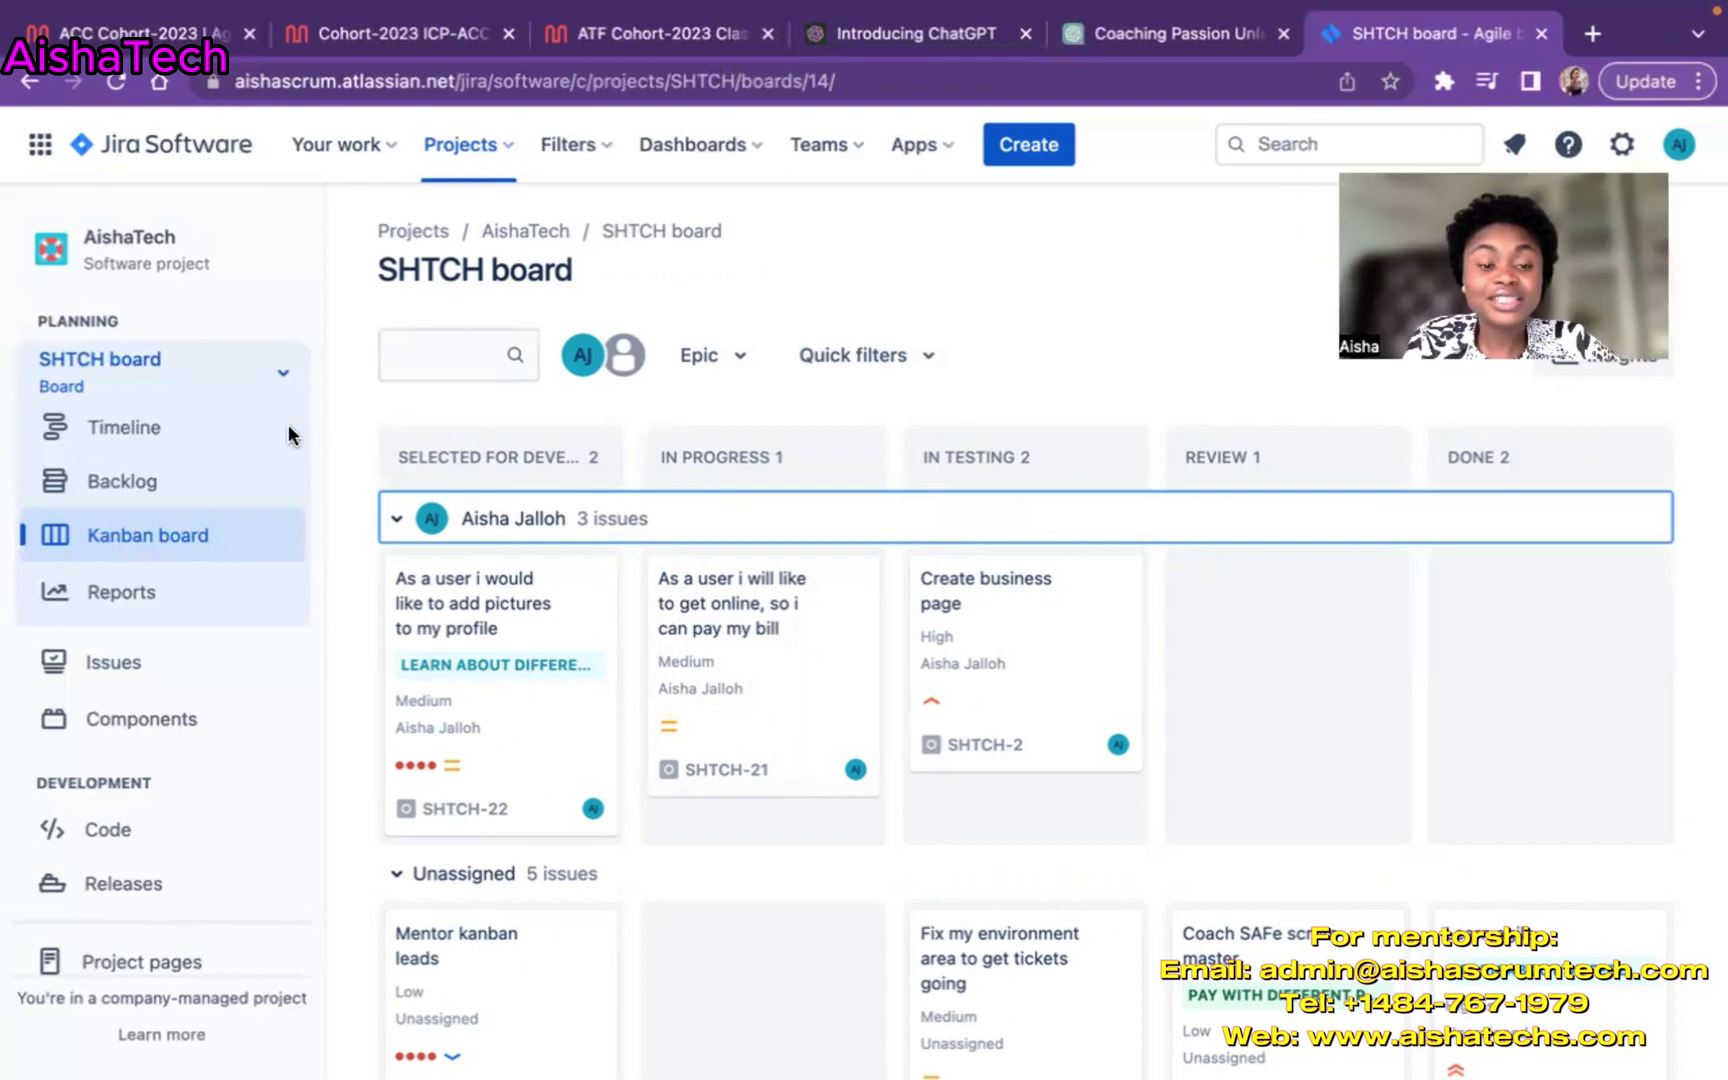
click(395, 514)
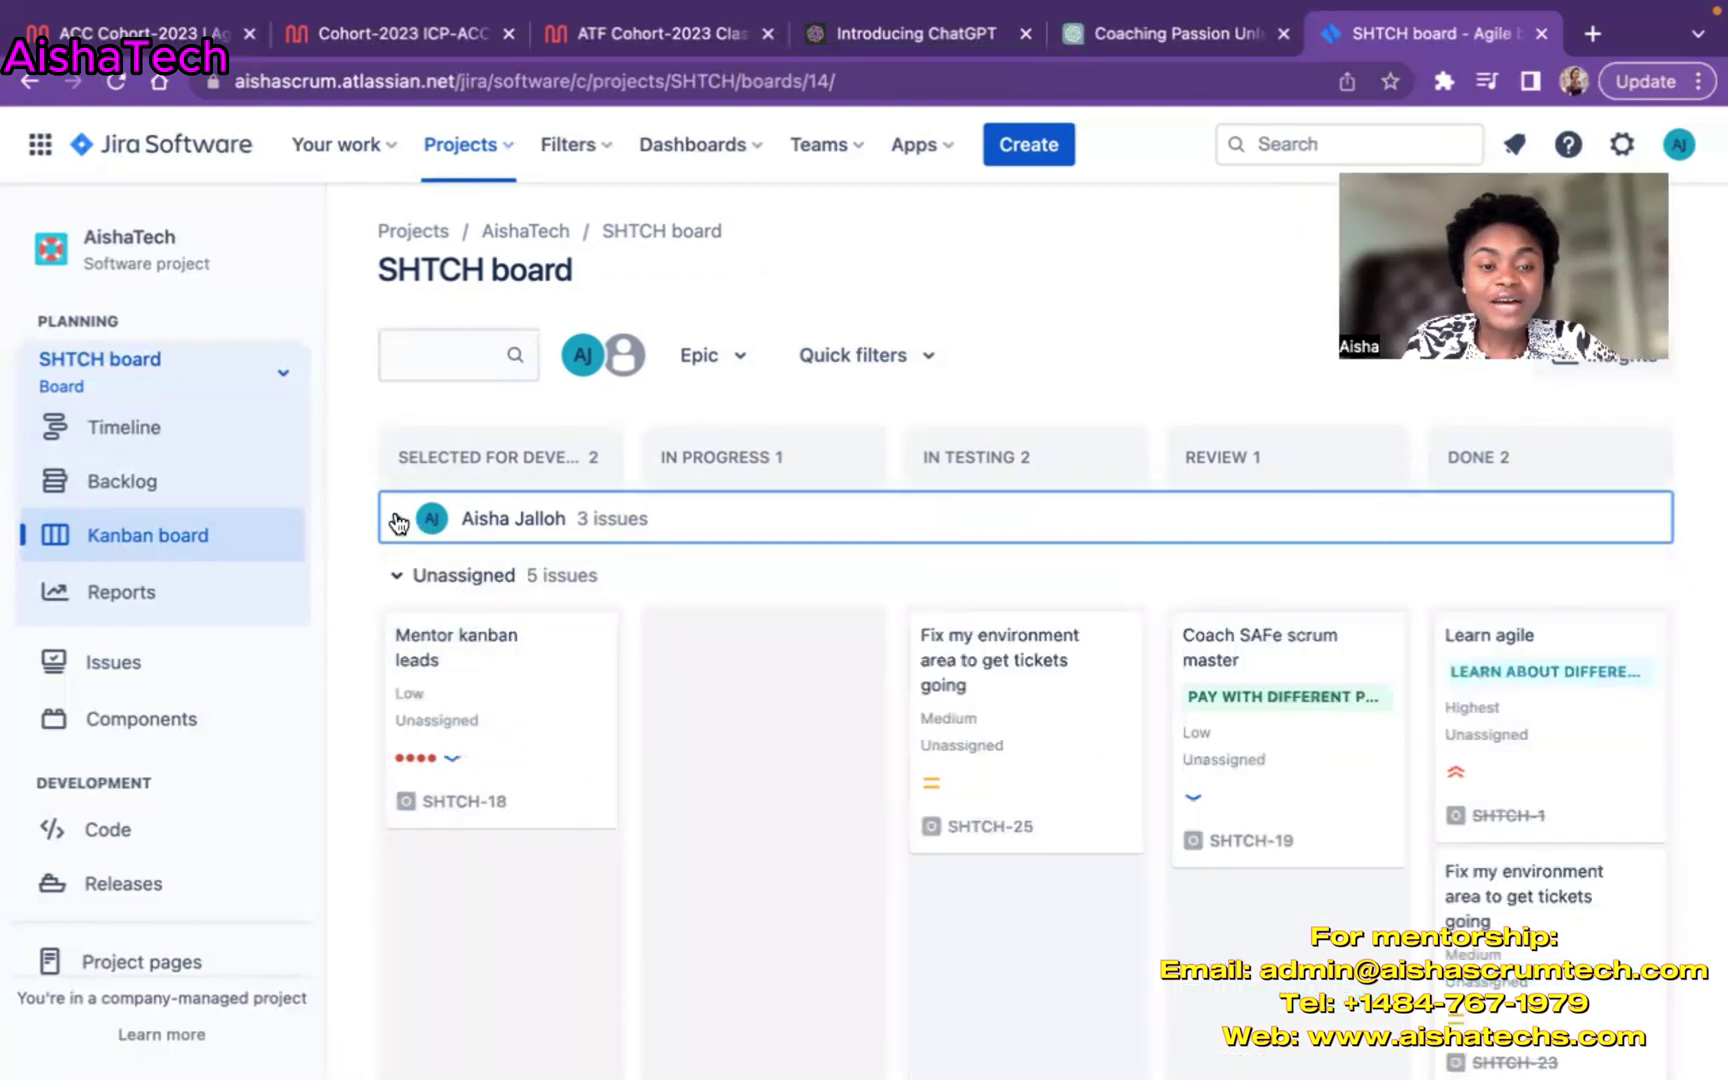
click(396, 576)
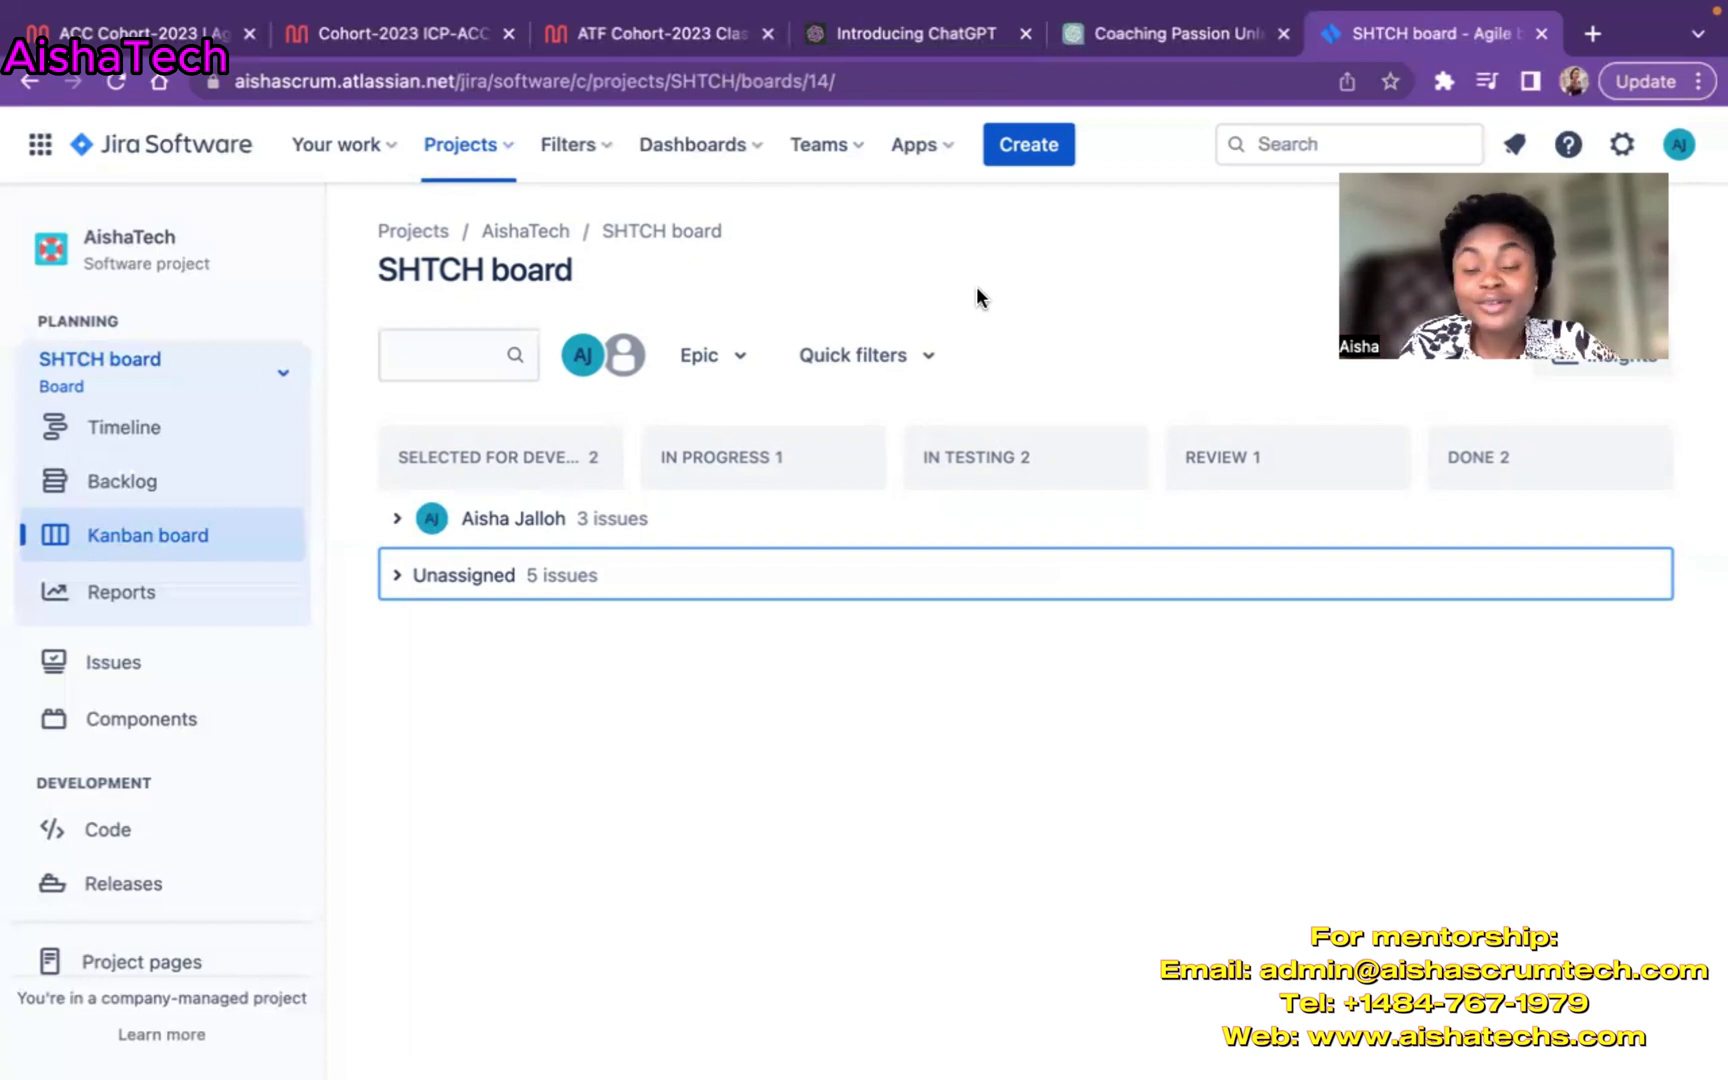
Toggle the two assignee-based swimlanes to compare their issues, leaving the named assignee's swimlane expanded and Unassigned collapsed.
click(399, 578)
click(399, 578)
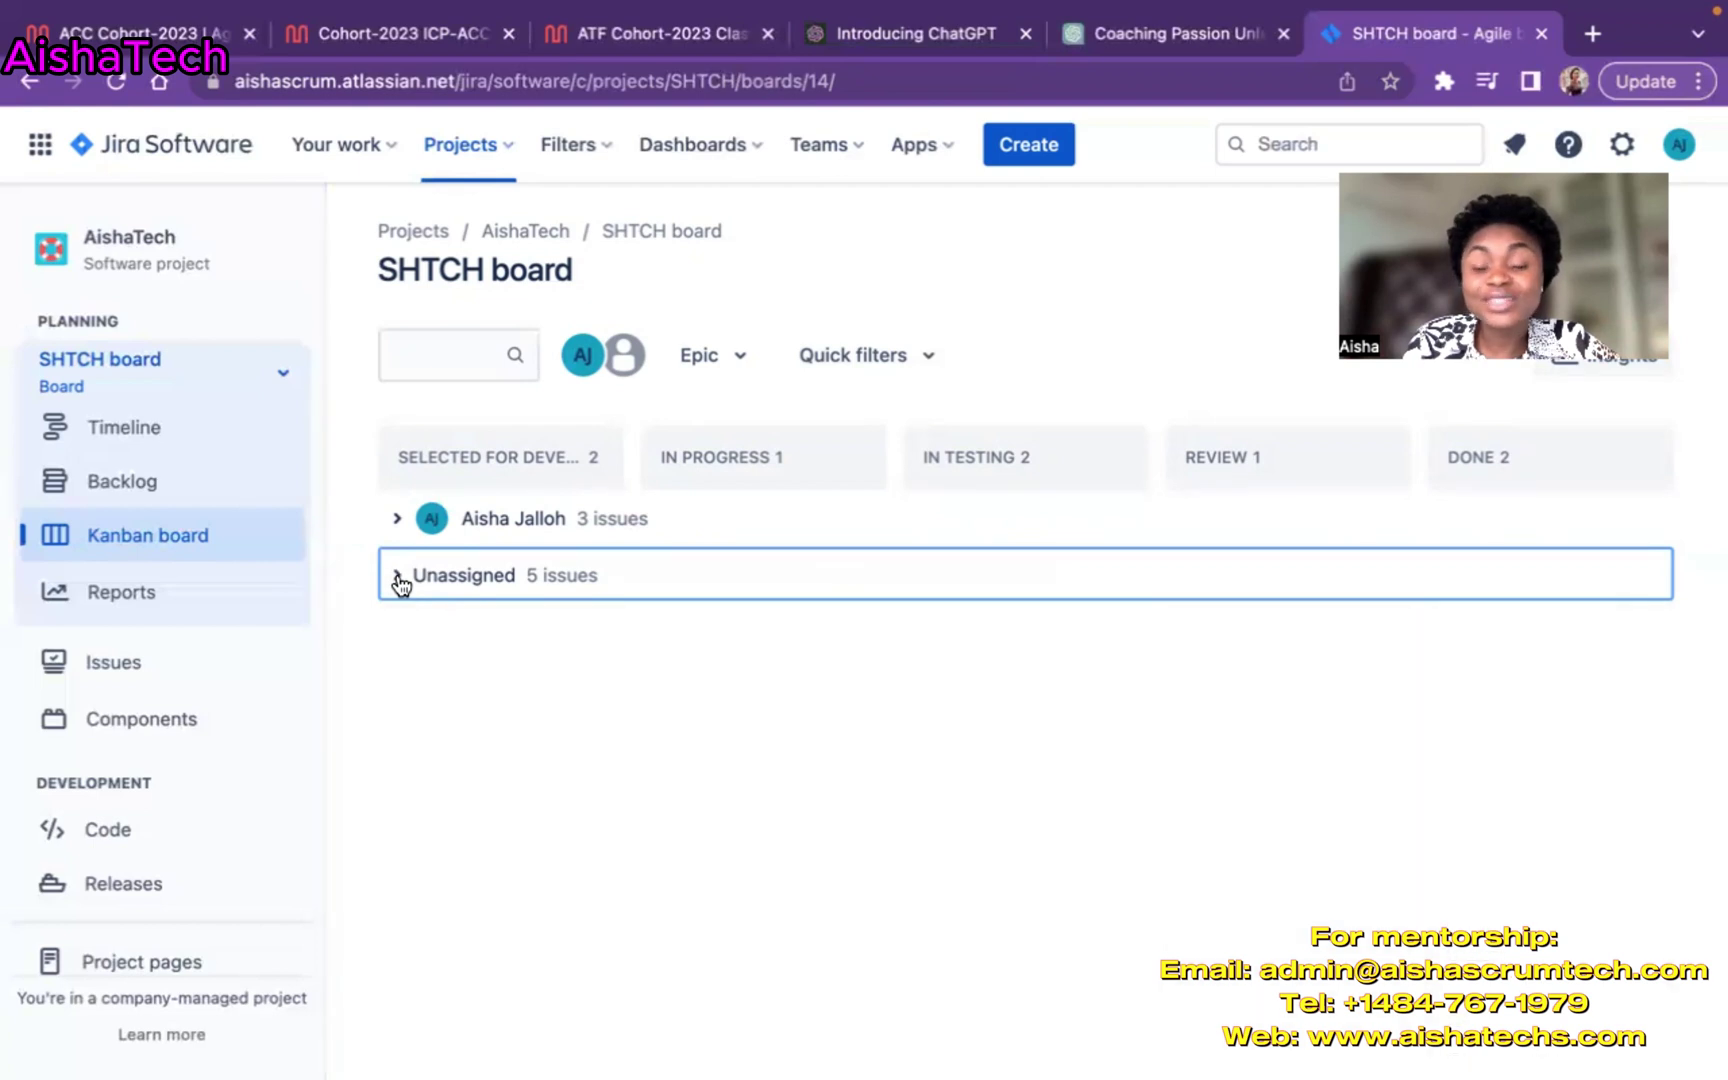
click(399, 521)
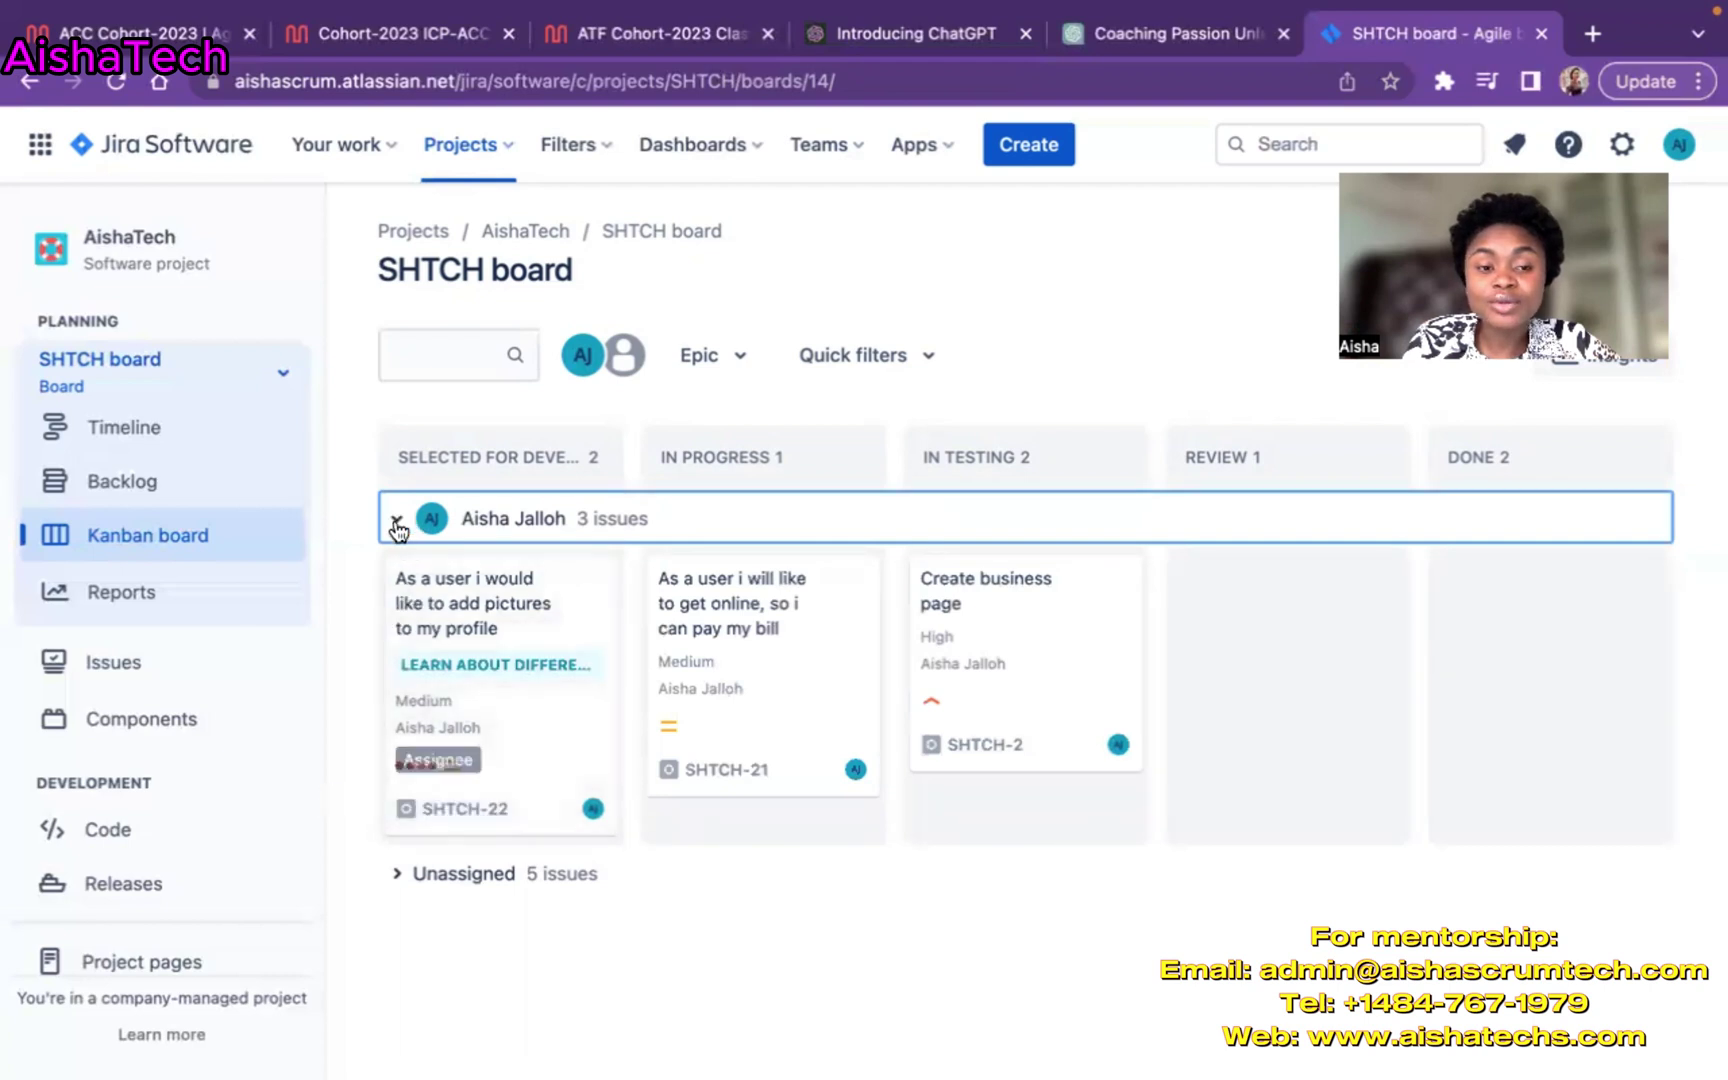
click(397, 520)
click(399, 577)
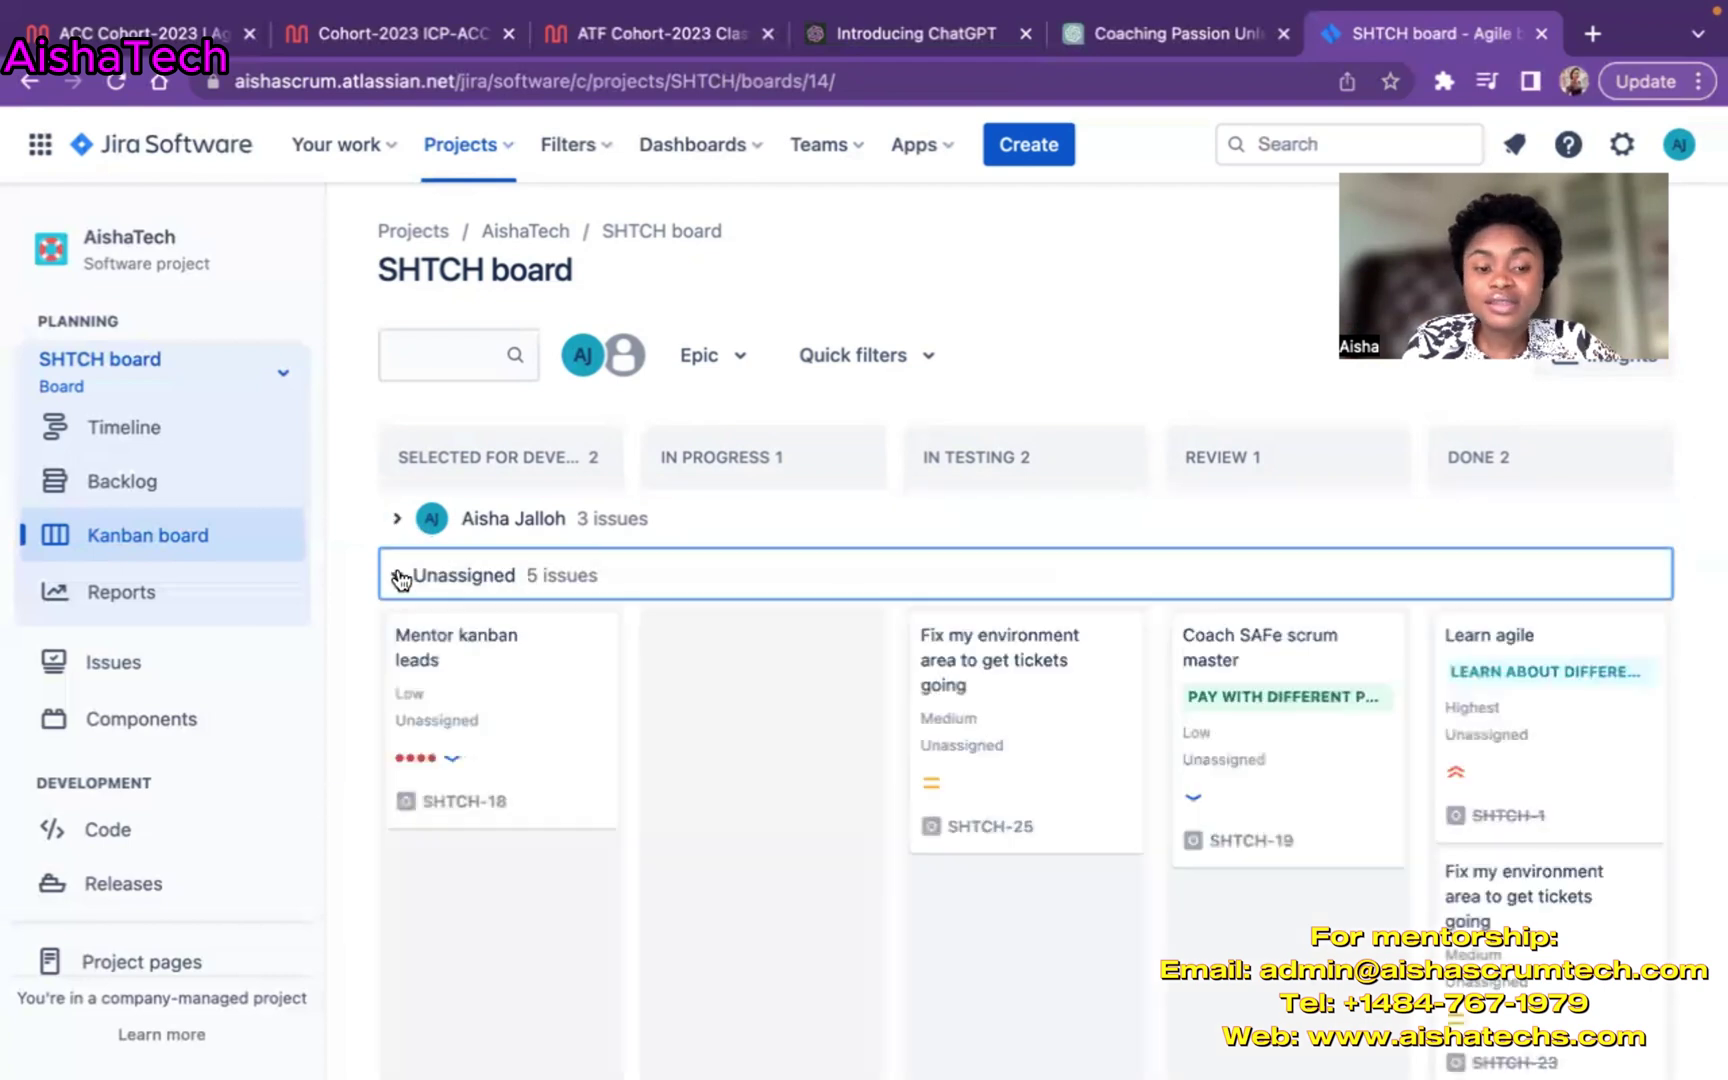
click(399, 577)
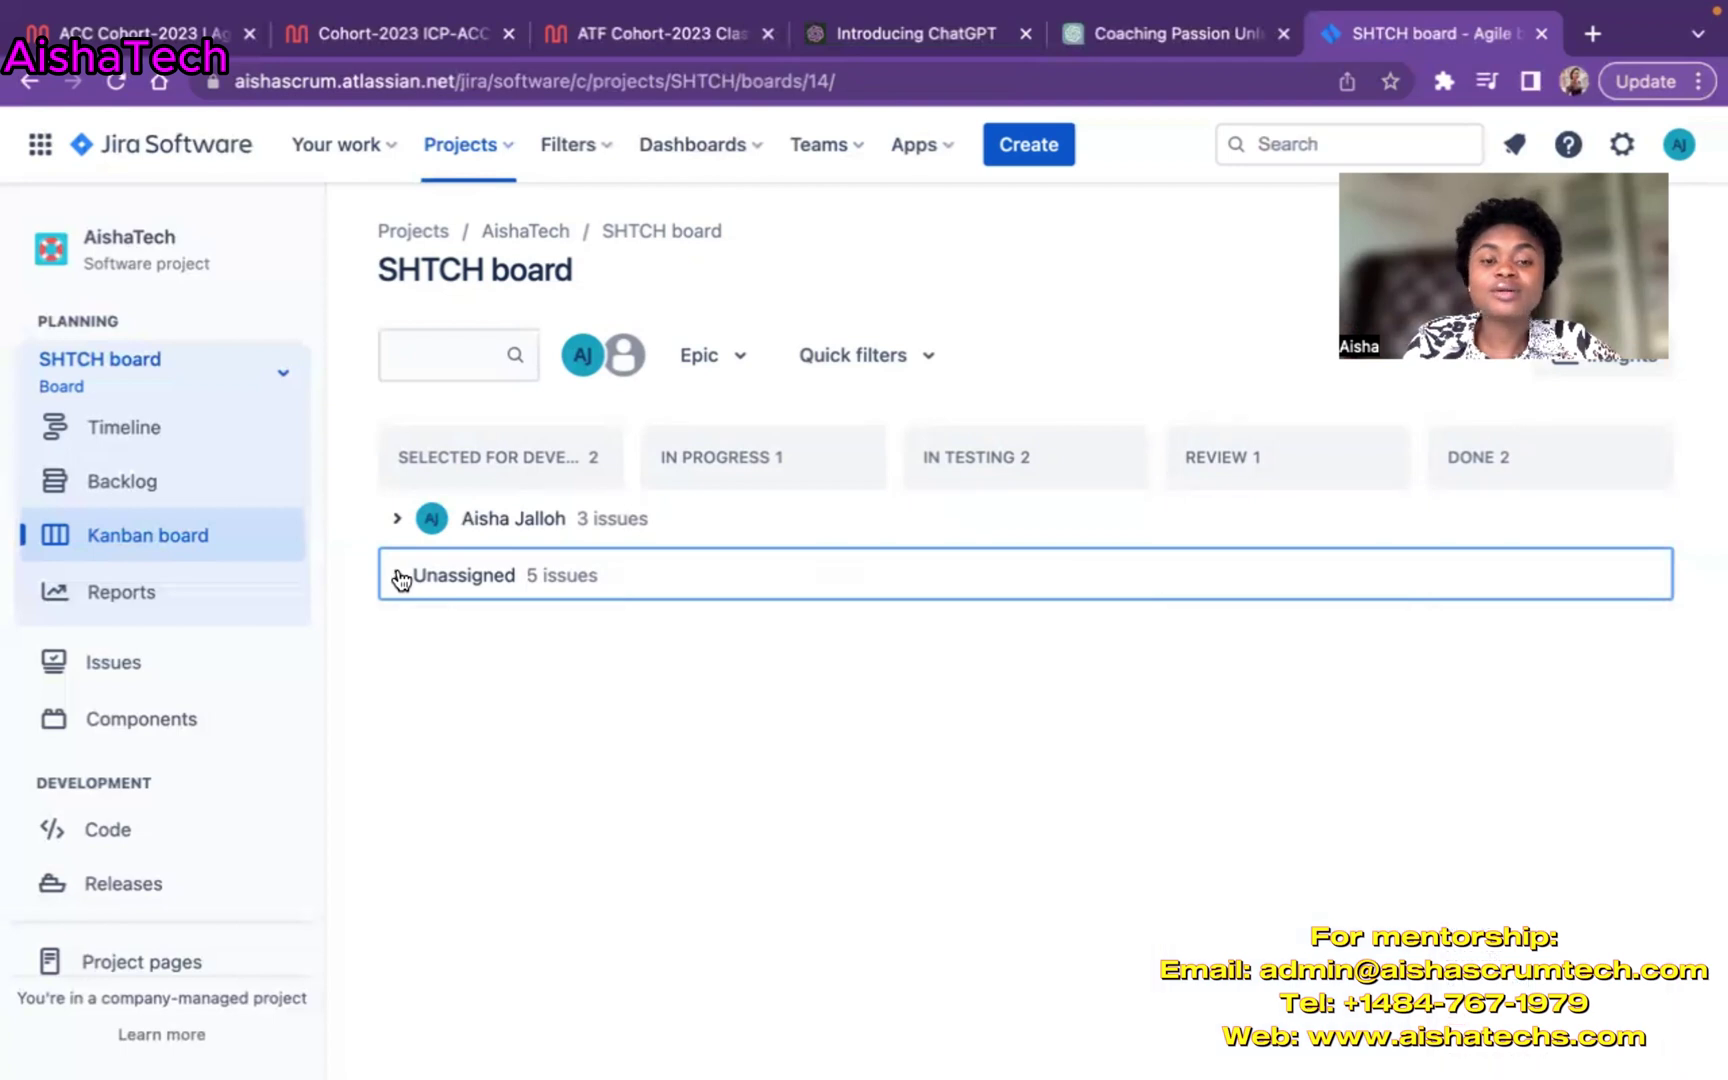
click(397, 520)
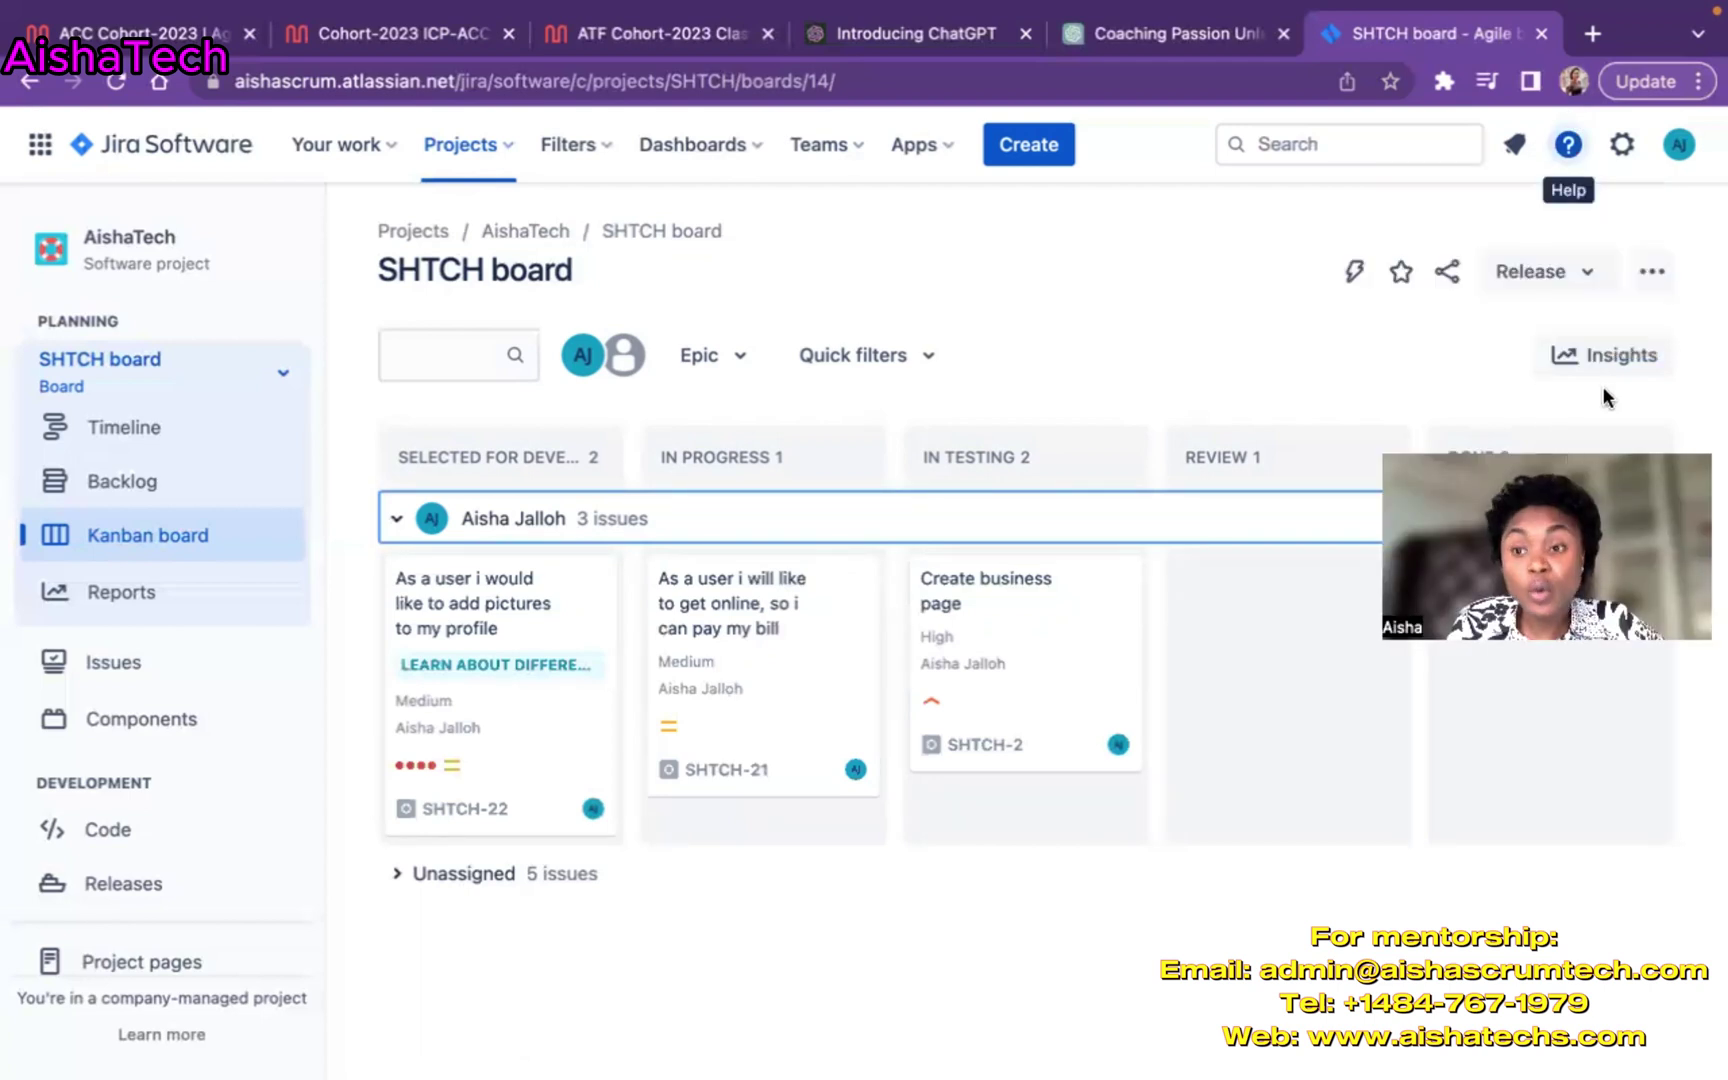
Set the SHTCH board's swimlanes to None in the board settings and return to the board.
click(1652, 271)
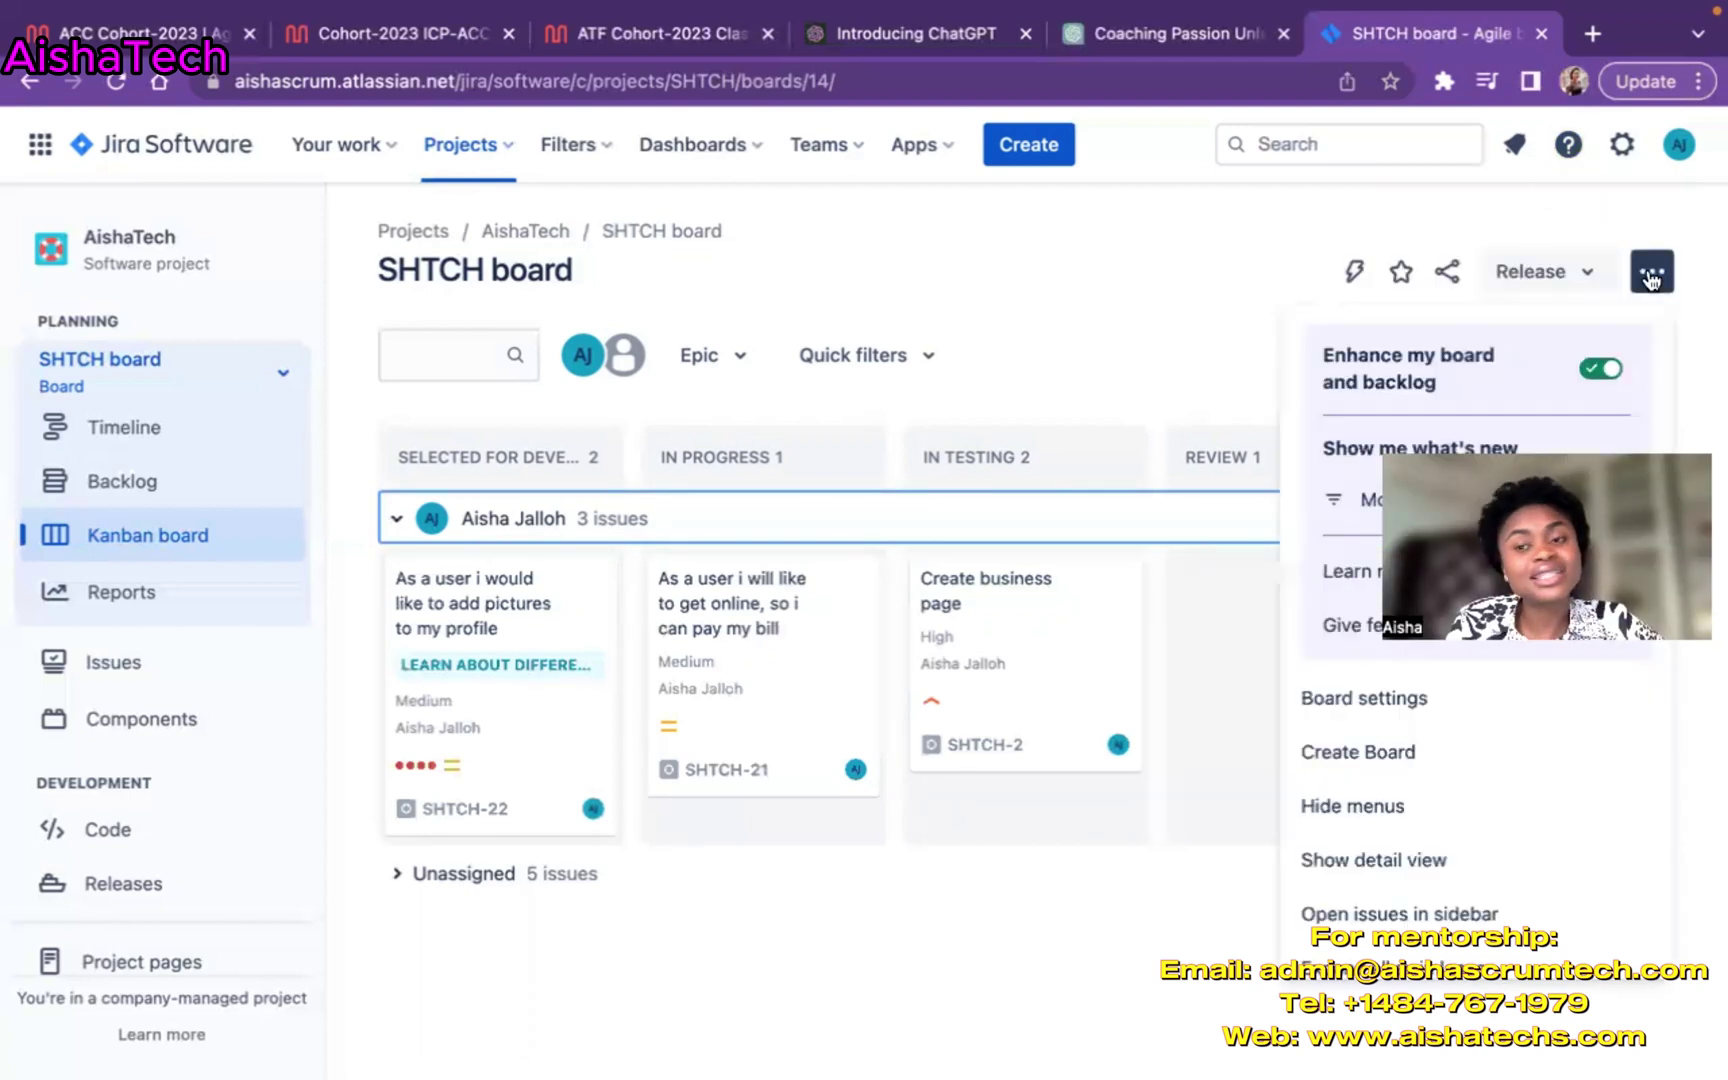
click(1327, 698)
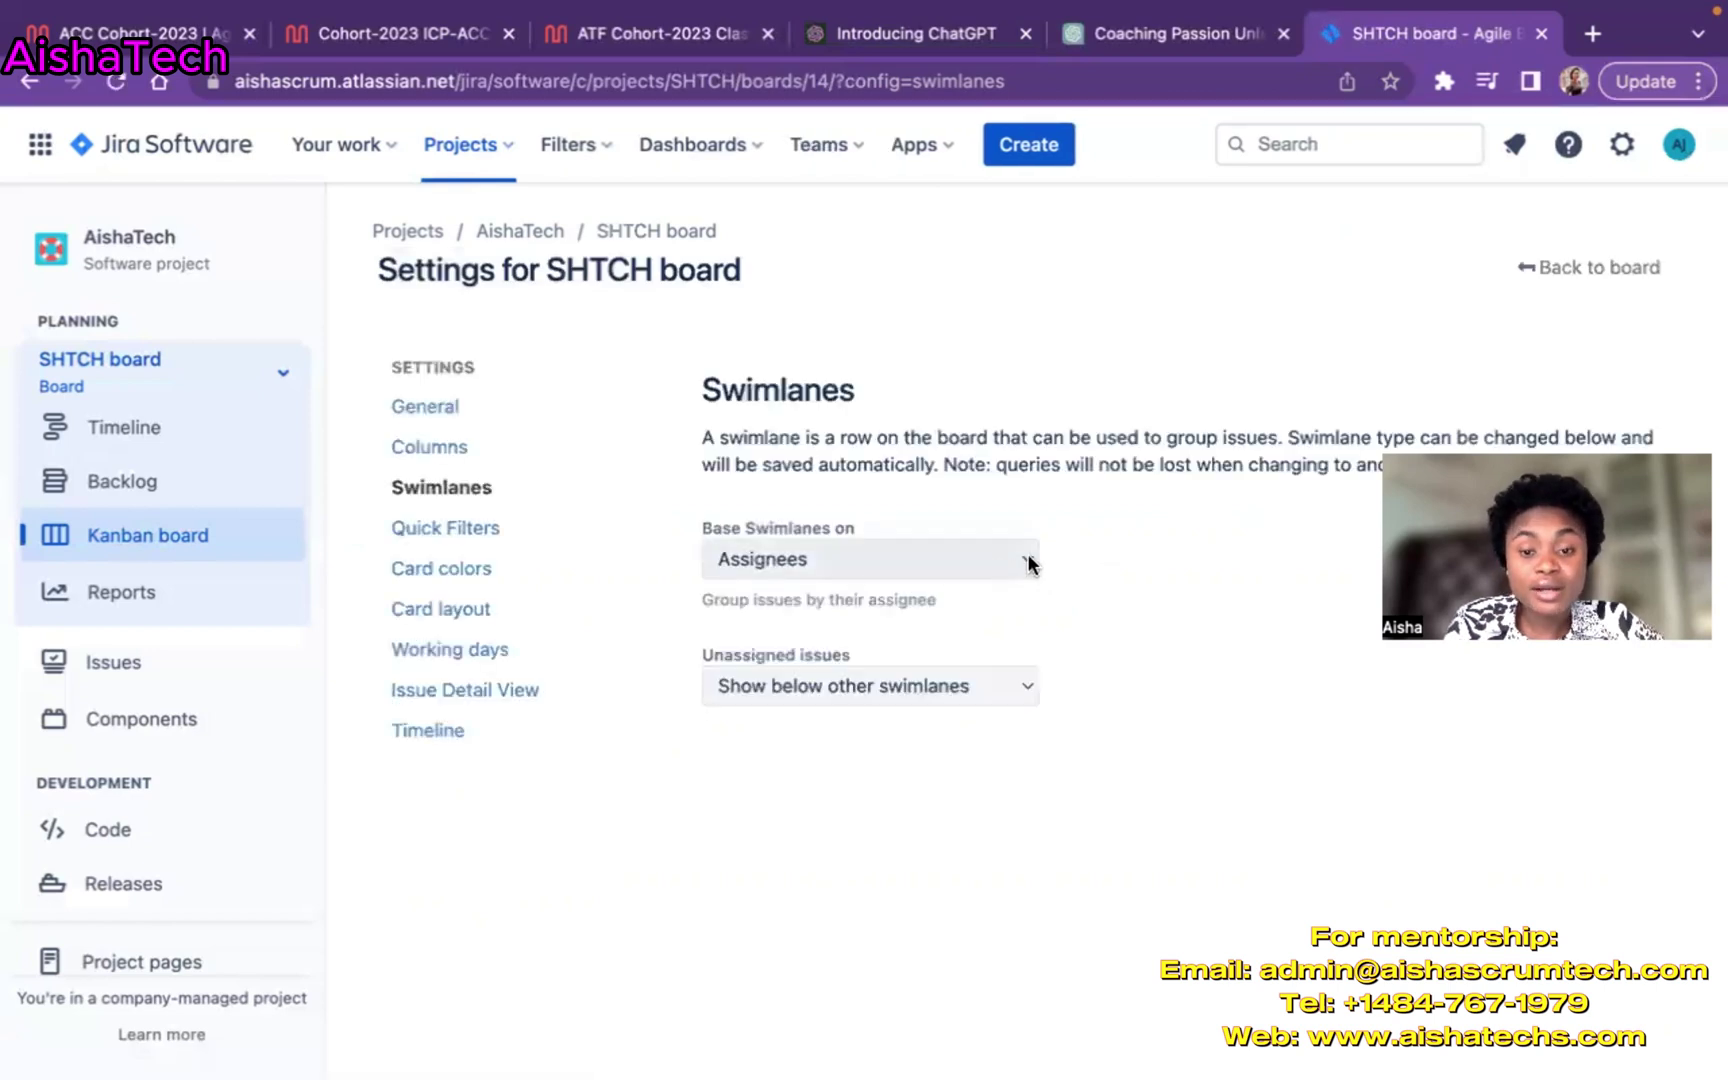
click(1030, 565)
click(902, 646)
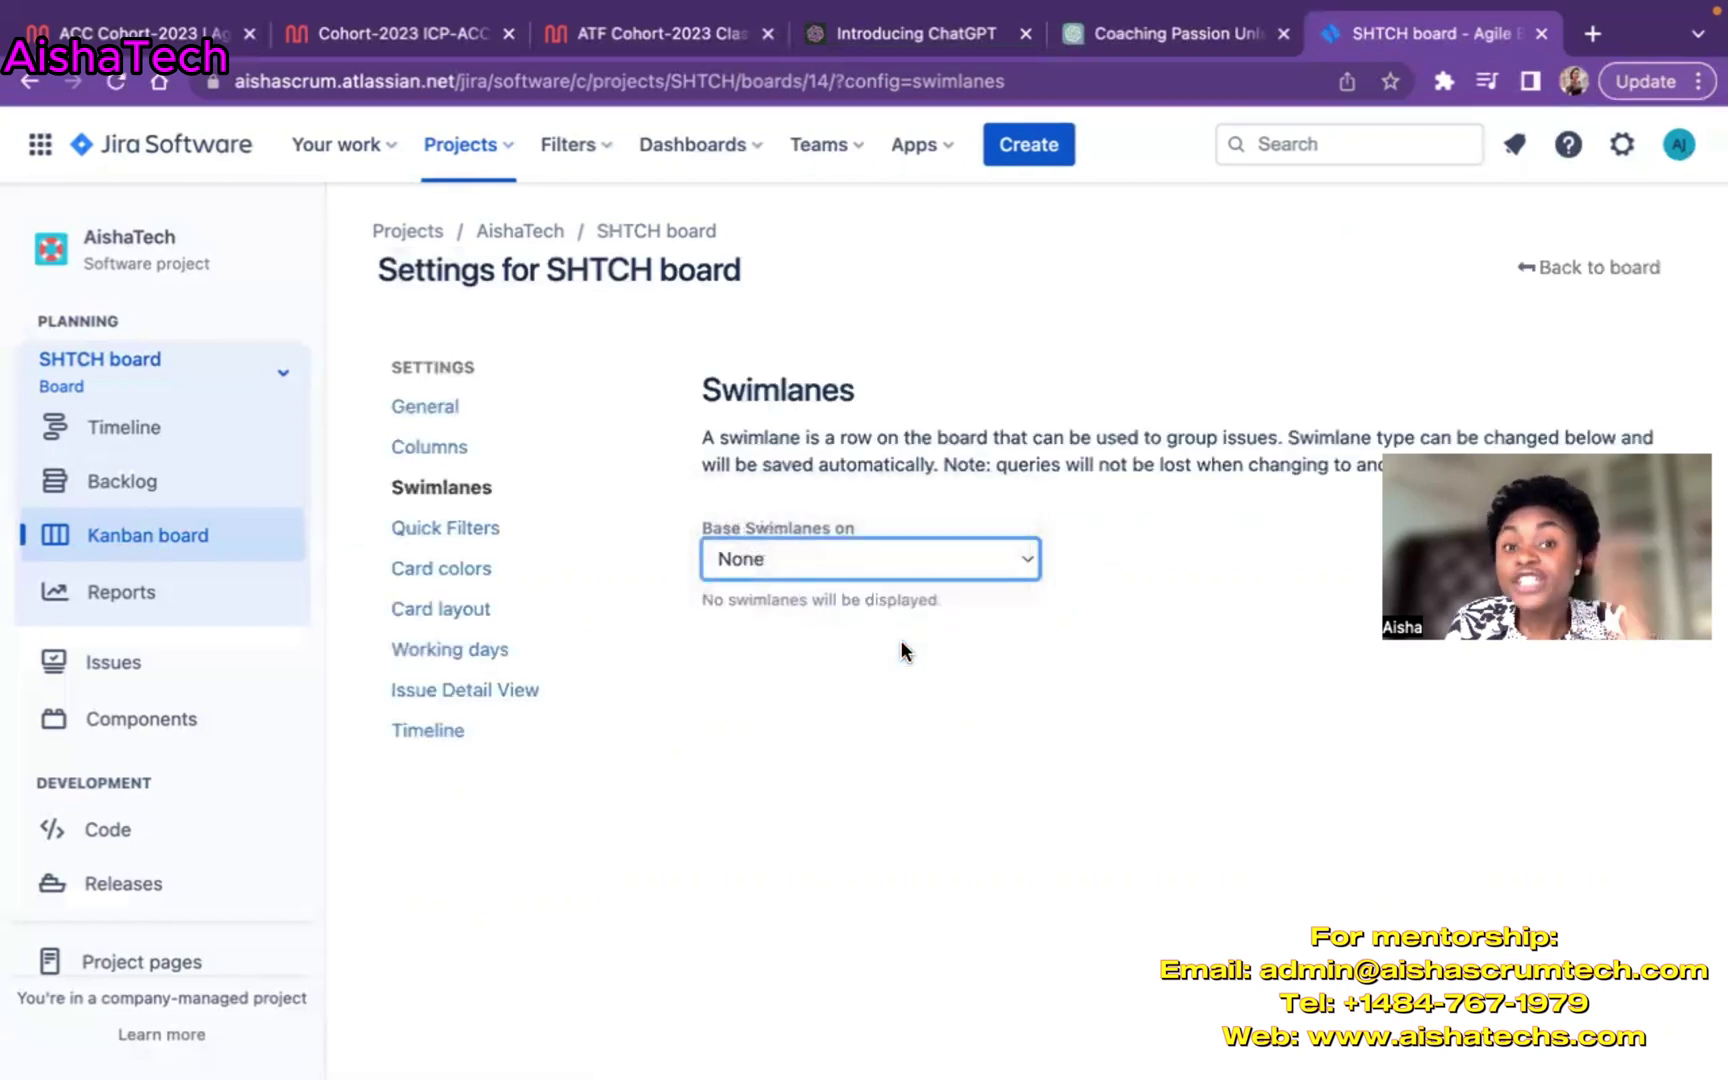
click(1546, 266)
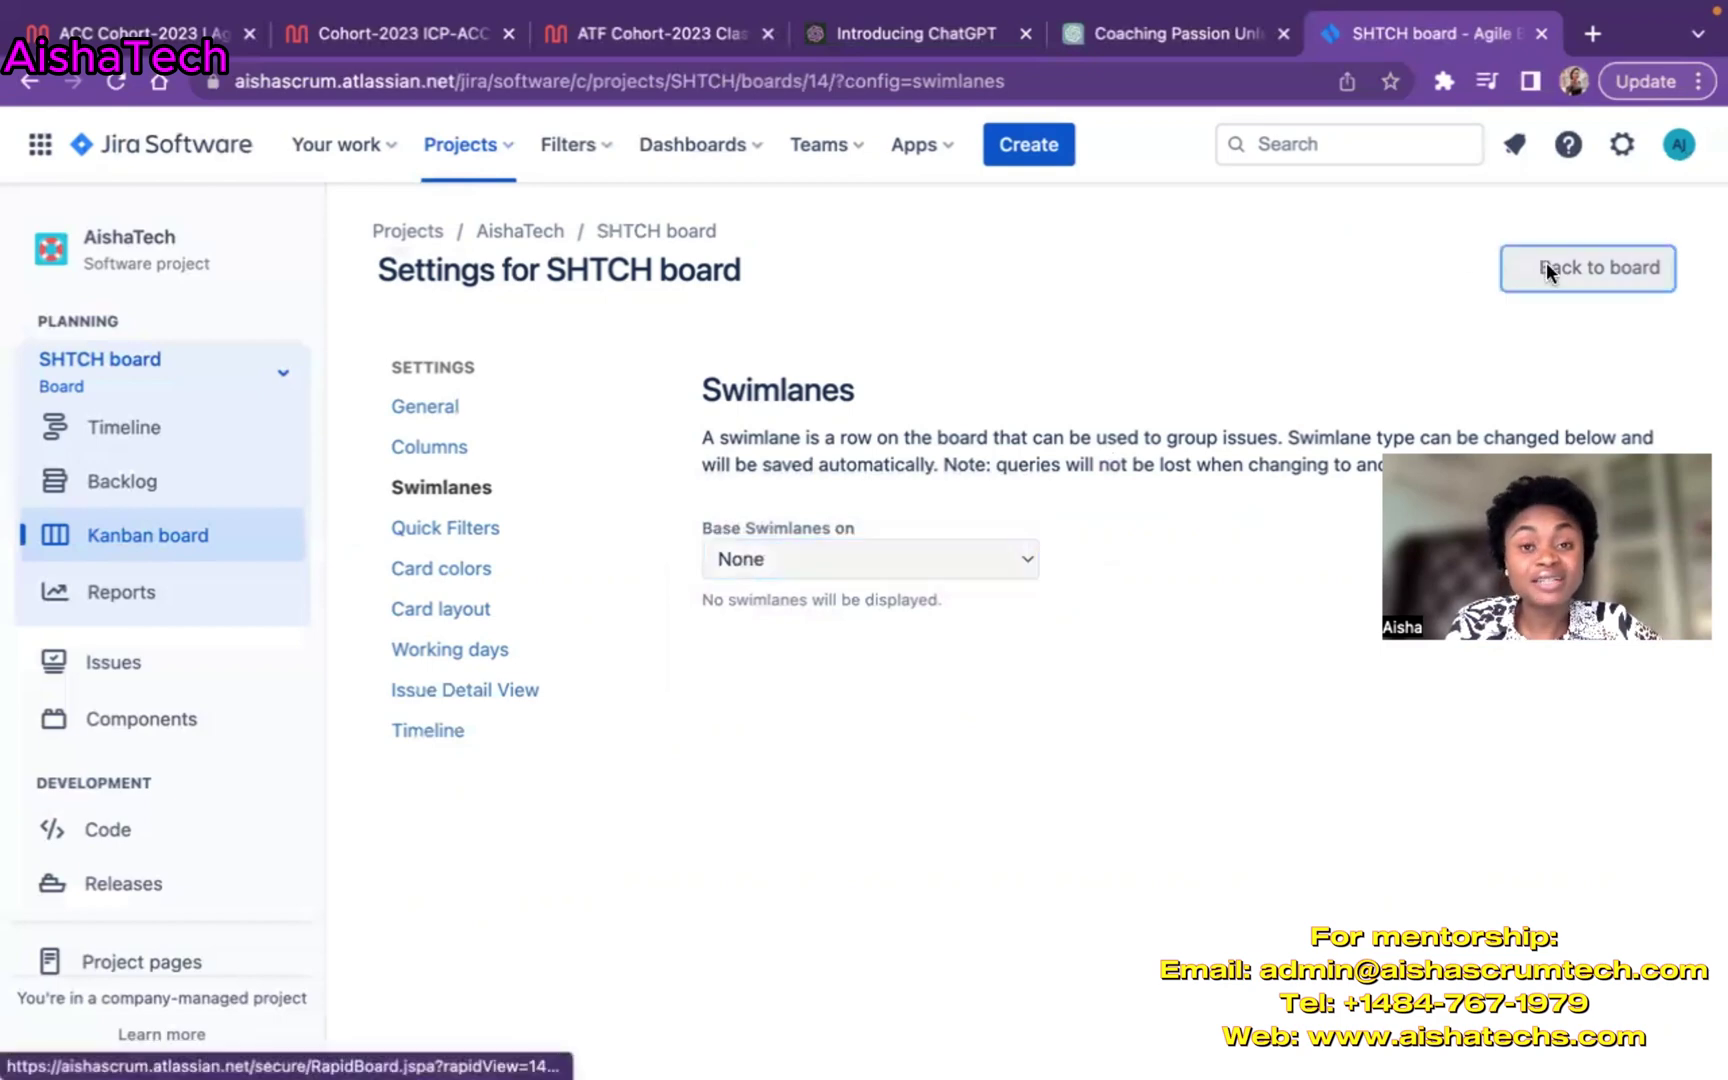